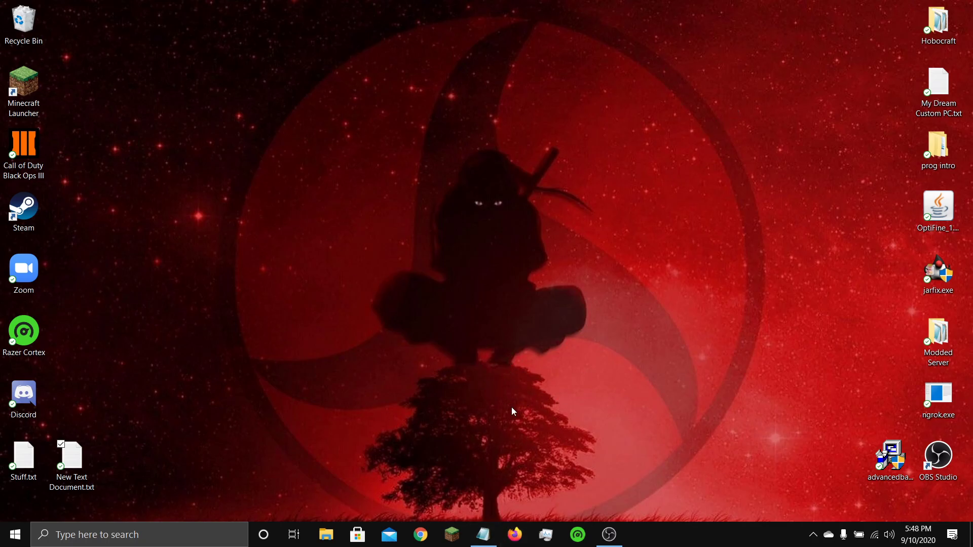
# Step: Create a new folder named "server" on the desktop and place it in the open area
pyautogui.rightClick(631, 103)
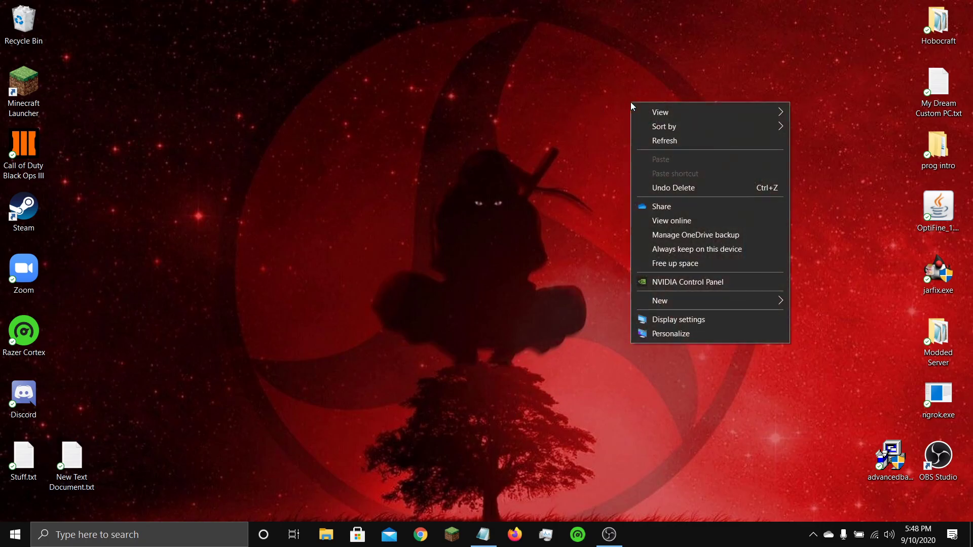
pyautogui.moveTo(709, 301)
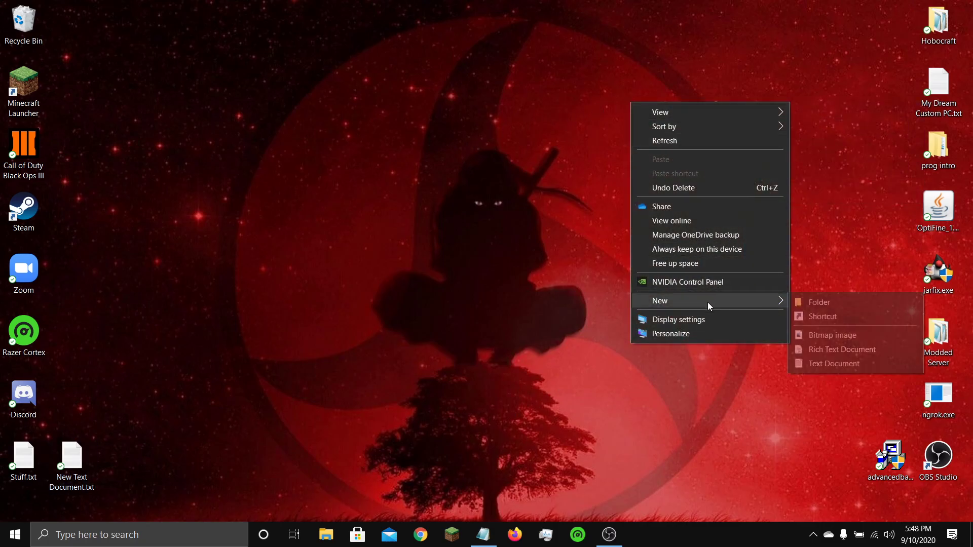
pyautogui.click(819, 301)
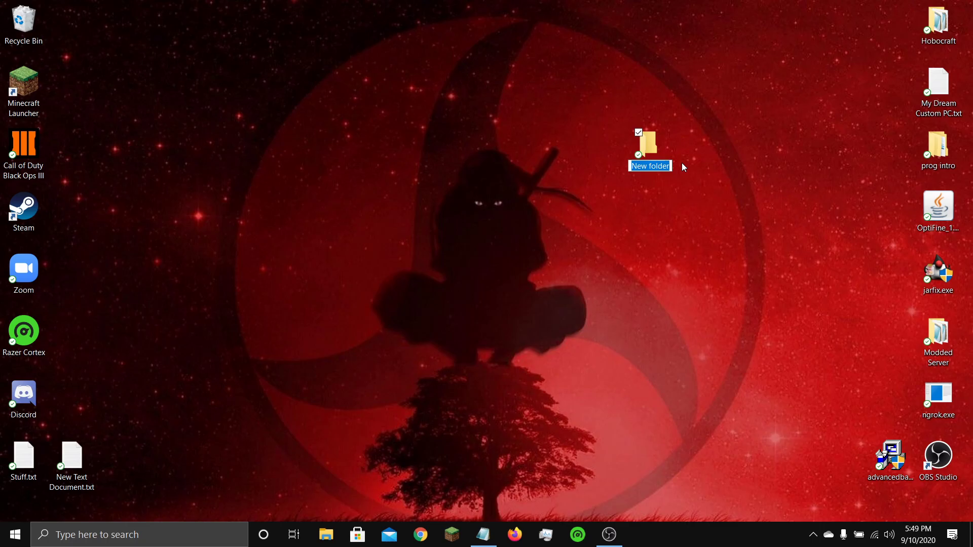
pyautogui.write('server')
pyautogui.press('Return')
pyautogui.moveTo(71, 15); pyautogui.dragTo(661, 140)
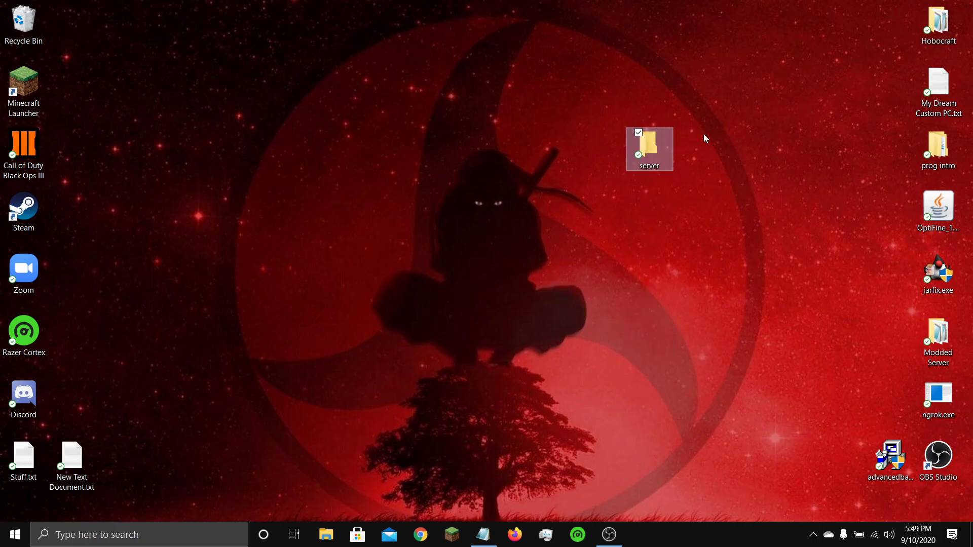
# Step: Open the server folder to view its contents and close its window again
pyautogui.doubleClick(664, 155)
pyautogui.moveTo(507, 204); pyautogui.dragTo(664, 318)
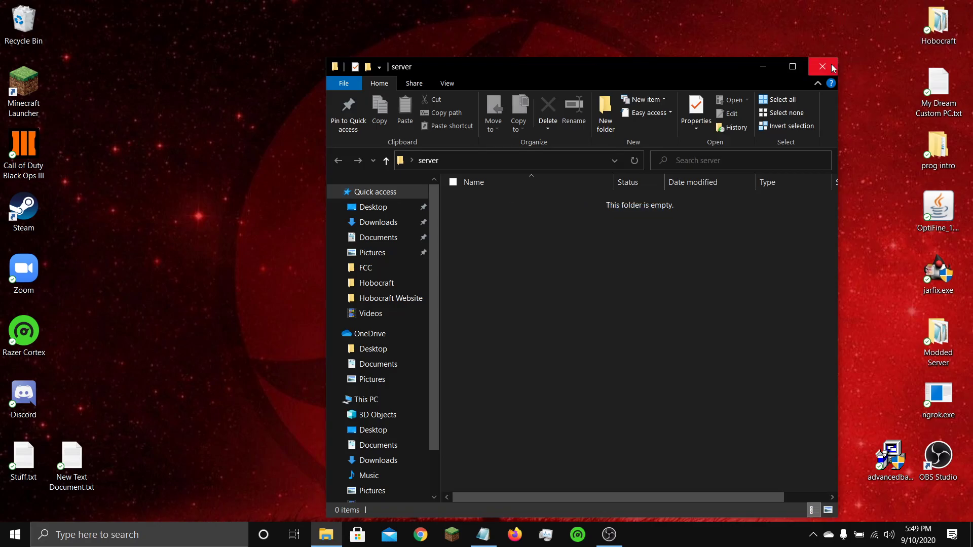
pyautogui.click(832, 68)
pyautogui.click(957, 36)
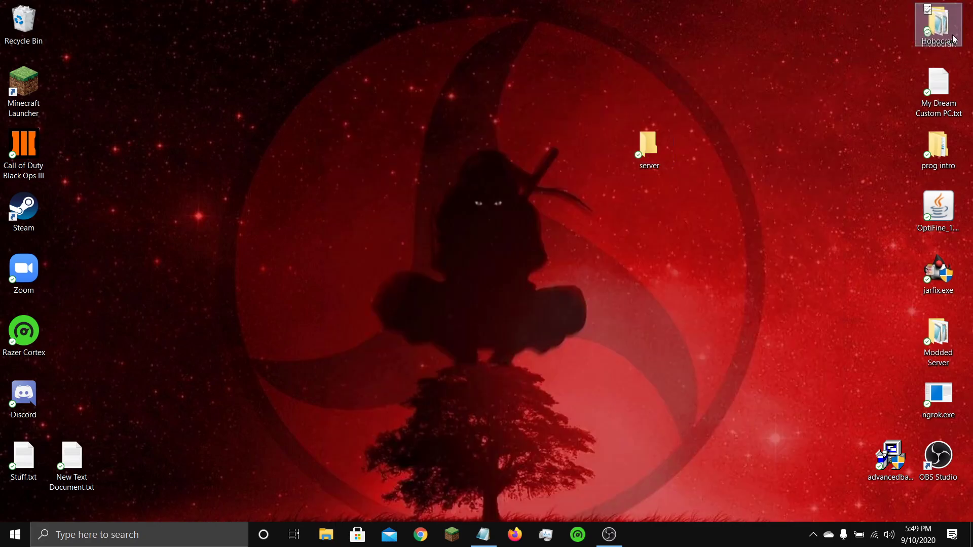
pyautogui.click(907, 250)
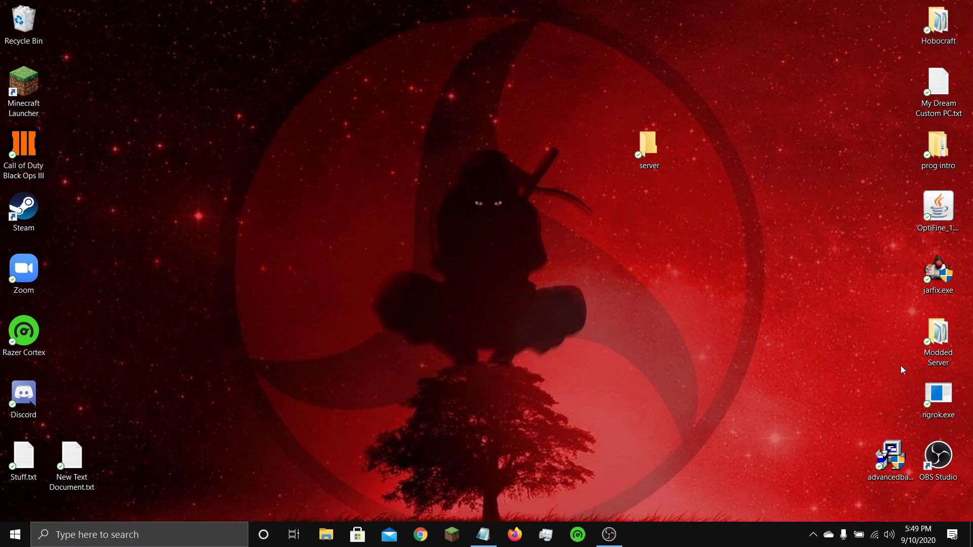
pyautogui.click(935, 350)
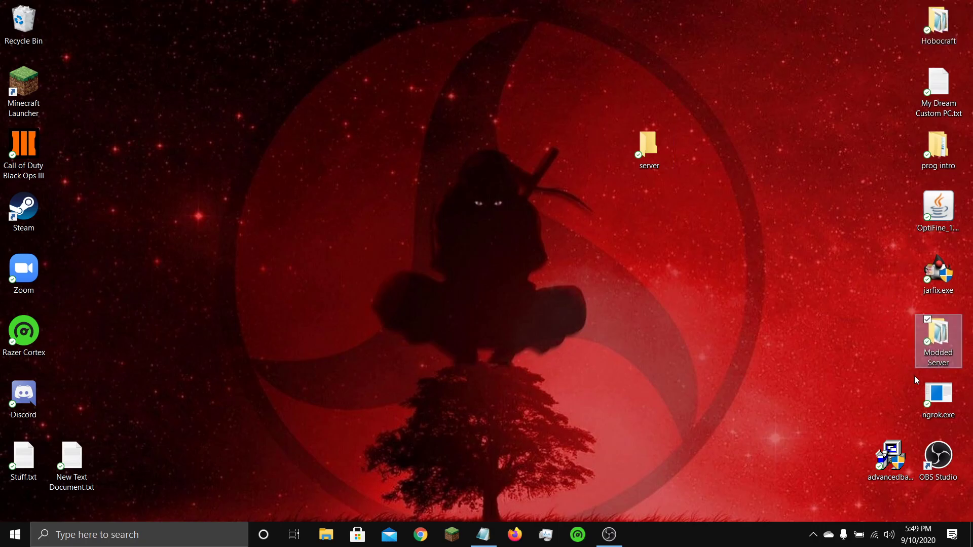
pyautogui.click(509, 150)
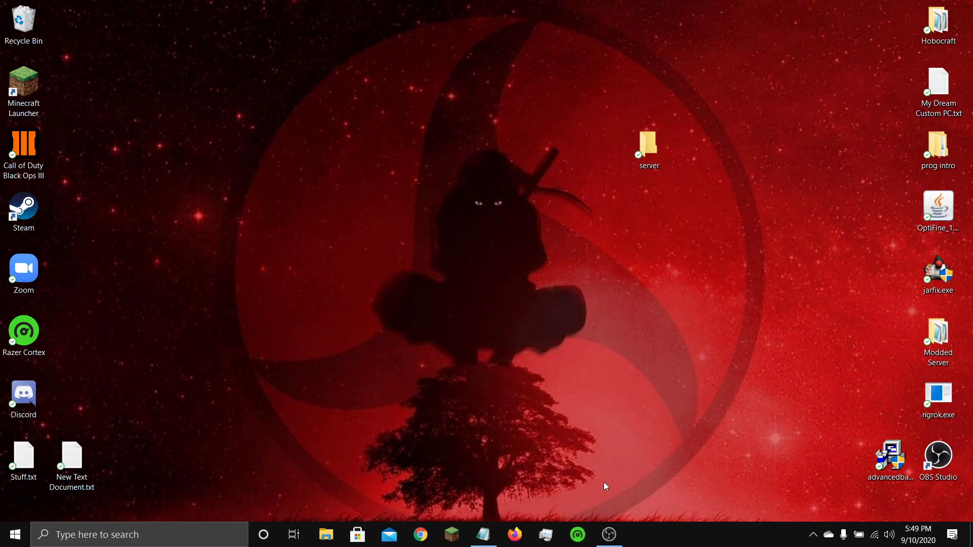
# Step: Switch to Firefox with a new window and bring up the Notepad document with the download links beside it
pyautogui.click(515, 534)
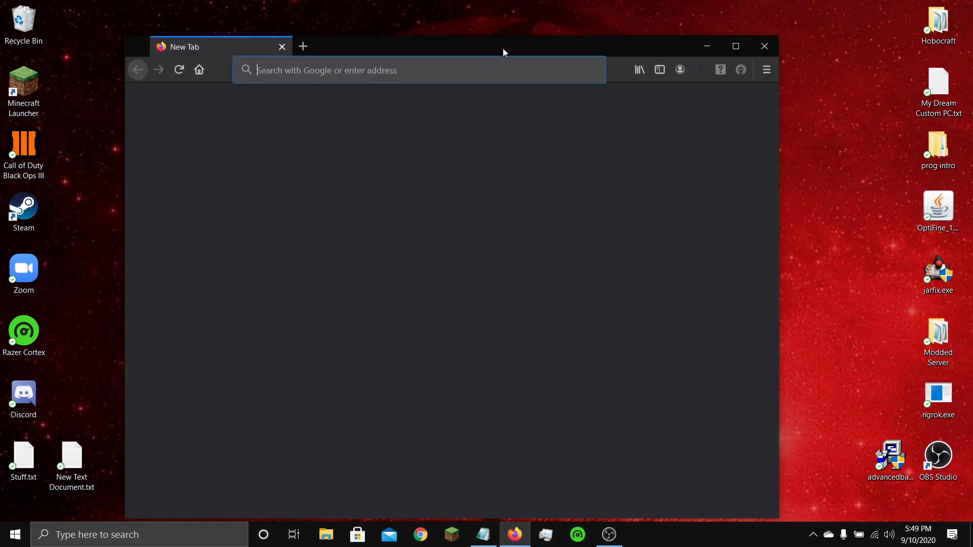
pyautogui.moveTo(512, 43); pyautogui.dragTo(430, 26)
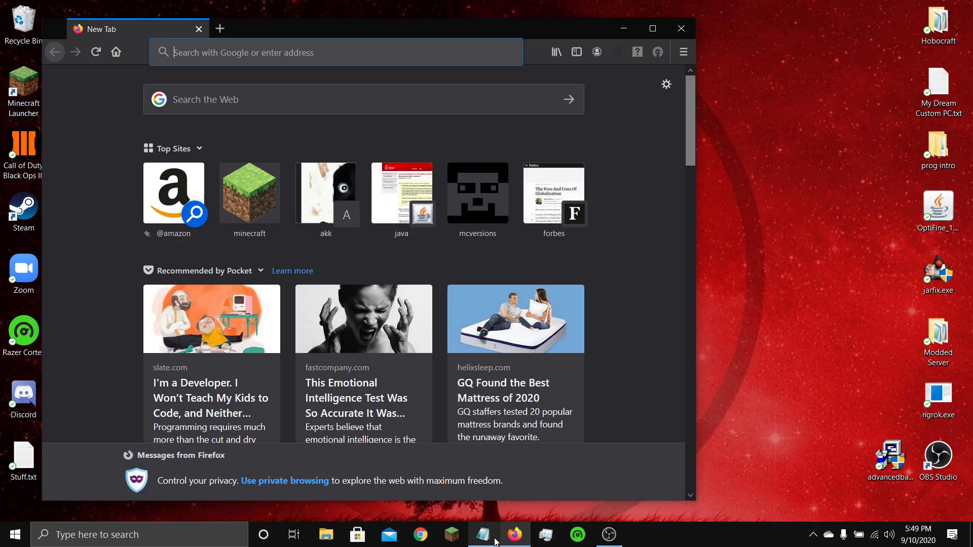
pyautogui.click(483, 535)
pyautogui.moveTo(201, 160); pyautogui.dragTo(620, 130)
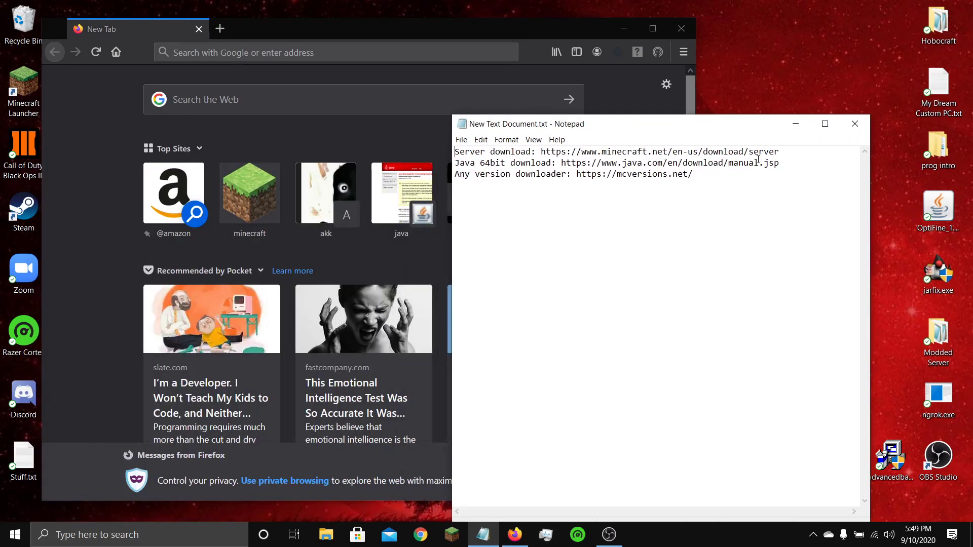
pyautogui.moveTo(788, 154); pyautogui.dragTo(541, 152)
pyautogui.hotkey('ctrl', 'c')
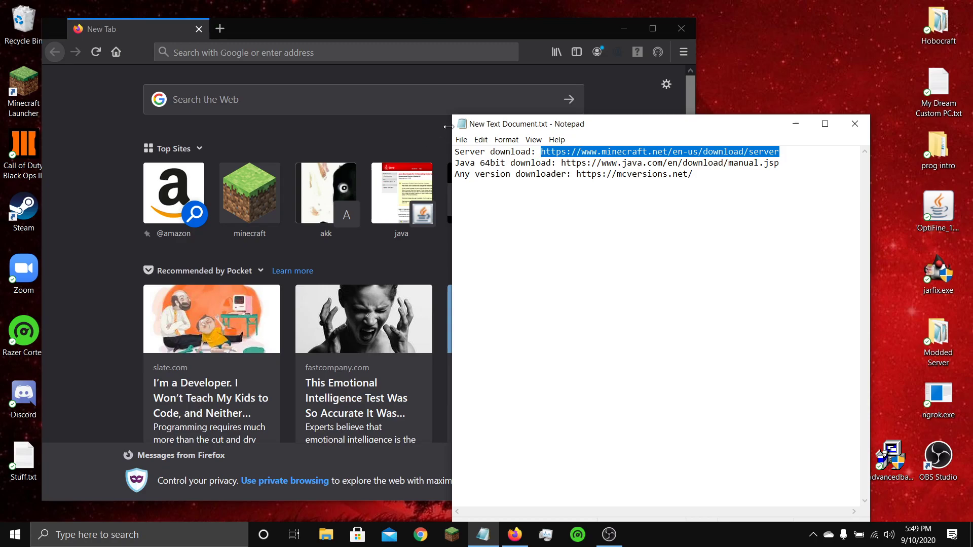
pyautogui.click(511, 152)
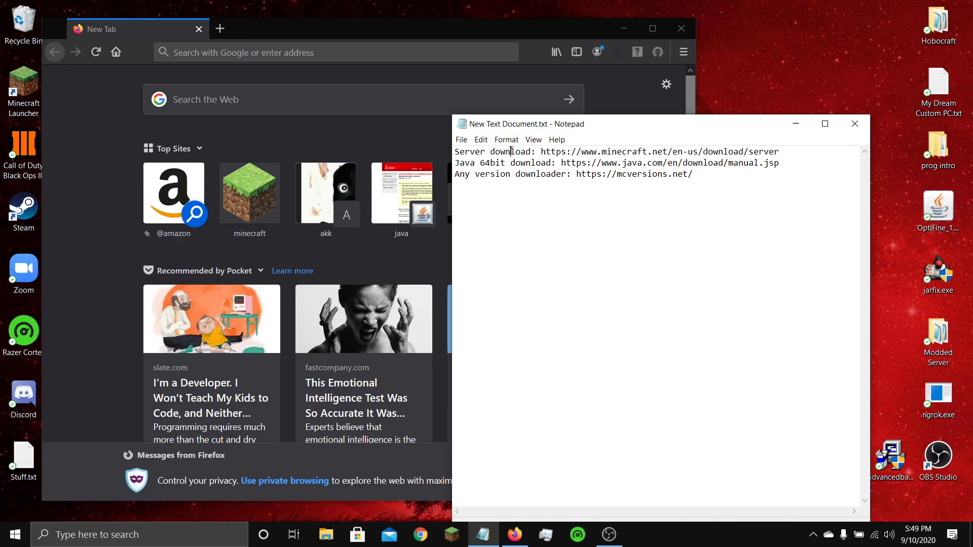
pyautogui.click(796, 124)
pyautogui.hotkey('ctrl', 'v')
pyautogui.press('Return')
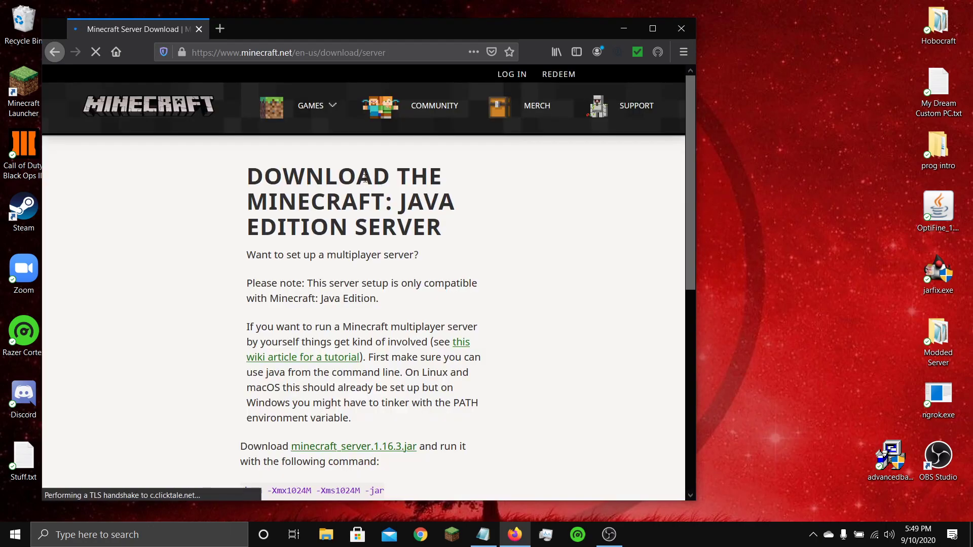
# Step: Copy the server launch command "java -Xmx1024M -Xms1024M -jar minecraft_server.1.16.3.jar nogui" from the download page
pyautogui.moveTo(248, 175); pyautogui.dragTo(500, 228)
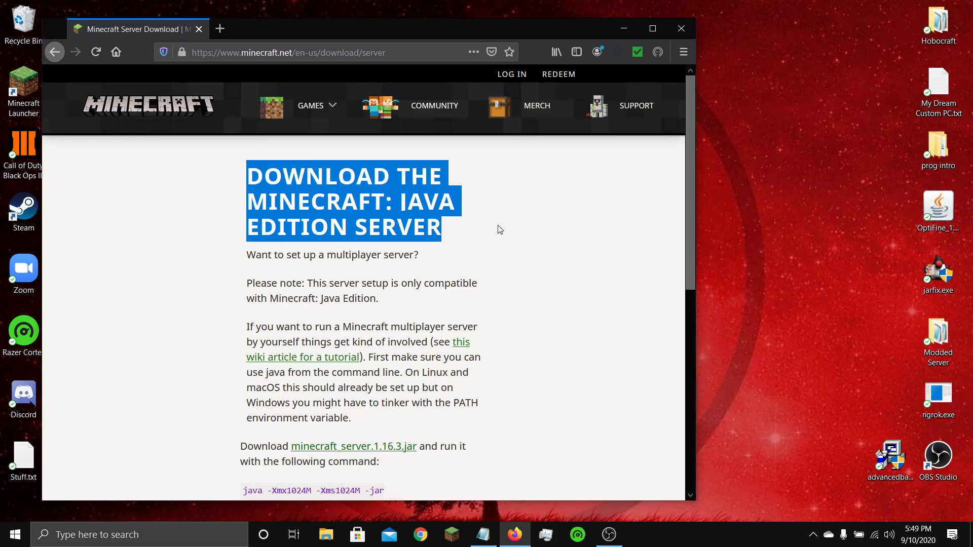
pyautogui.click(500, 228)
pyautogui.scroll(-1, 499, 229)
pyautogui.scroll(-4, 499, 229)
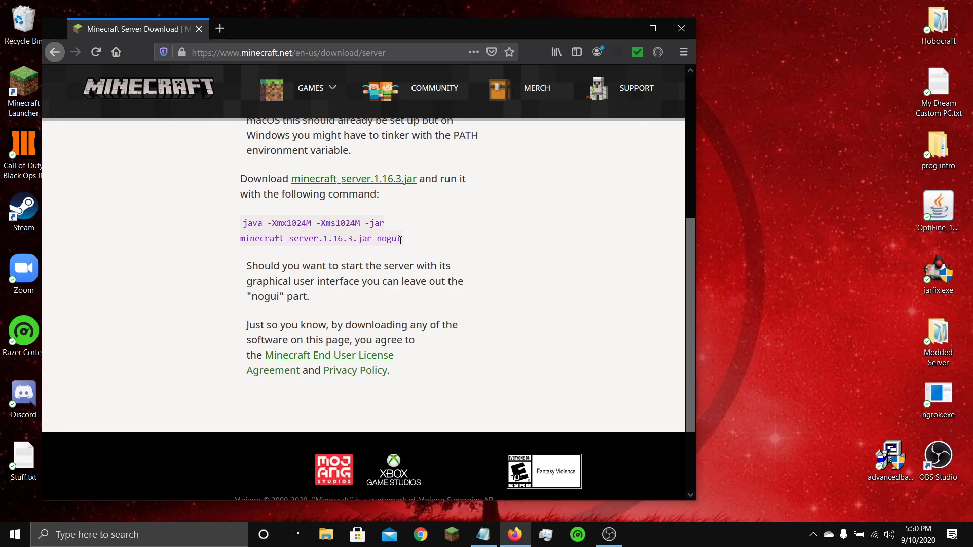
pyautogui.moveTo(401, 238); pyautogui.dragTo(282, 213)
pyautogui.hotkey('ctrl', 'c')
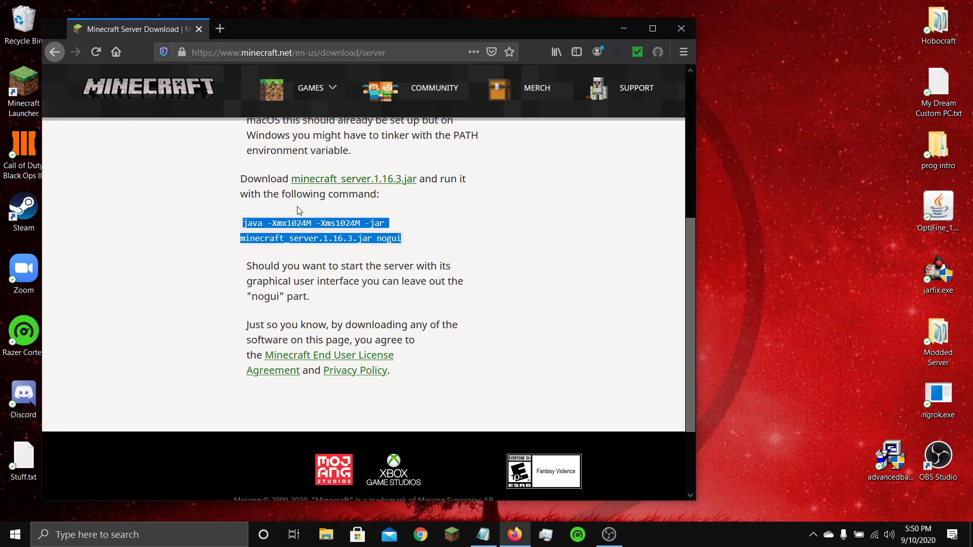
pyautogui.moveTo(273, 226); pyautogui.dragTo(338, 246)
pyautogui.click(373, 235)
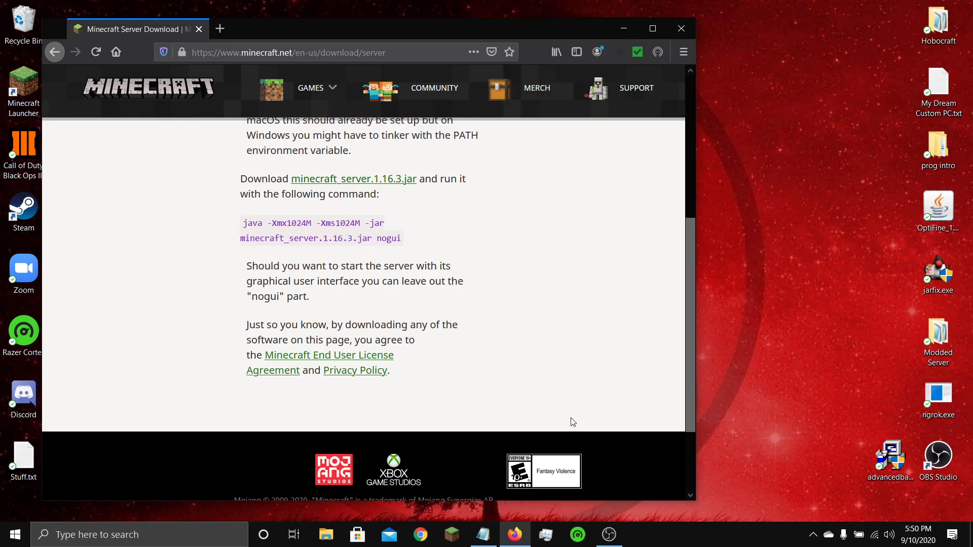
# Step: Paste the copied launch command on a new line at the end of the Notepad notes, save the file and minimize it
pyautogui.click(483, 535)
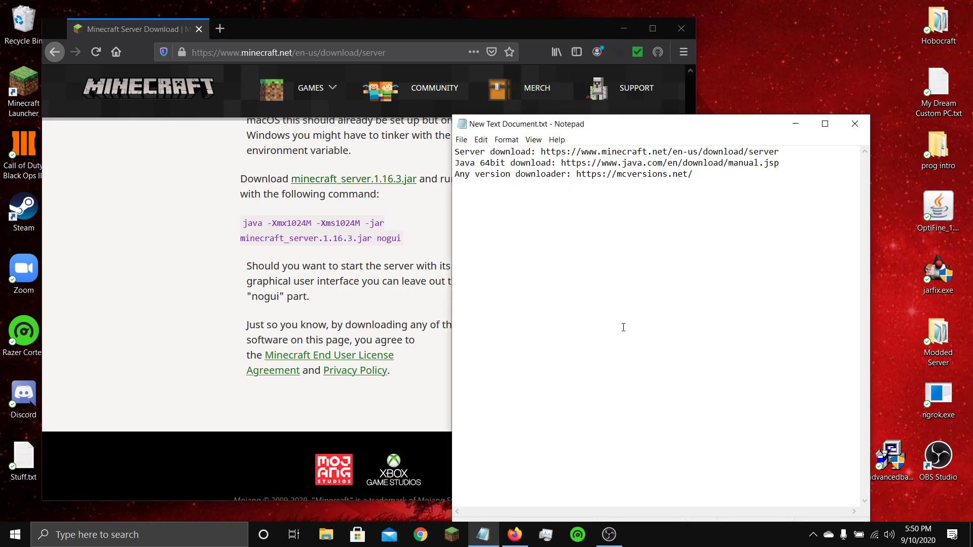
pyautogui.press('Return')
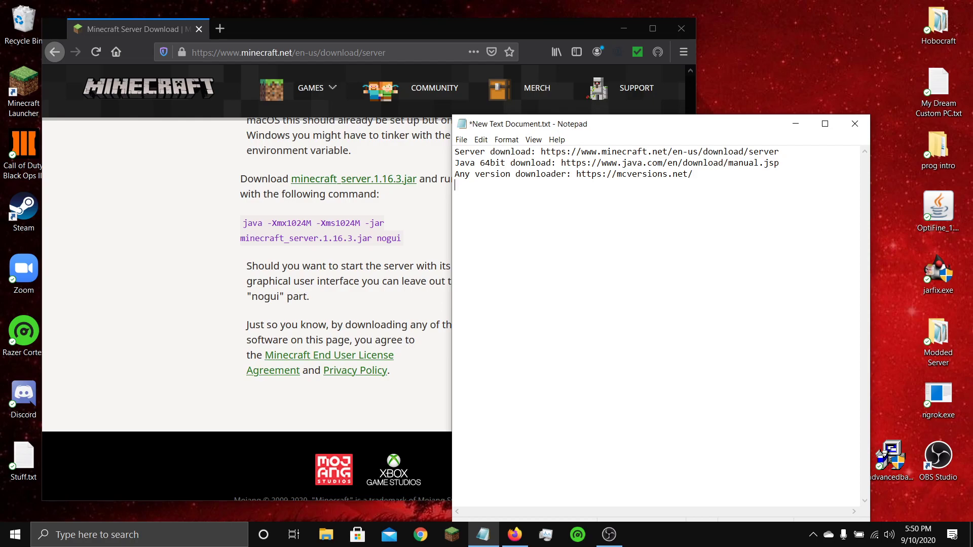
pyautogui.hotkey('ctrl', 'v')
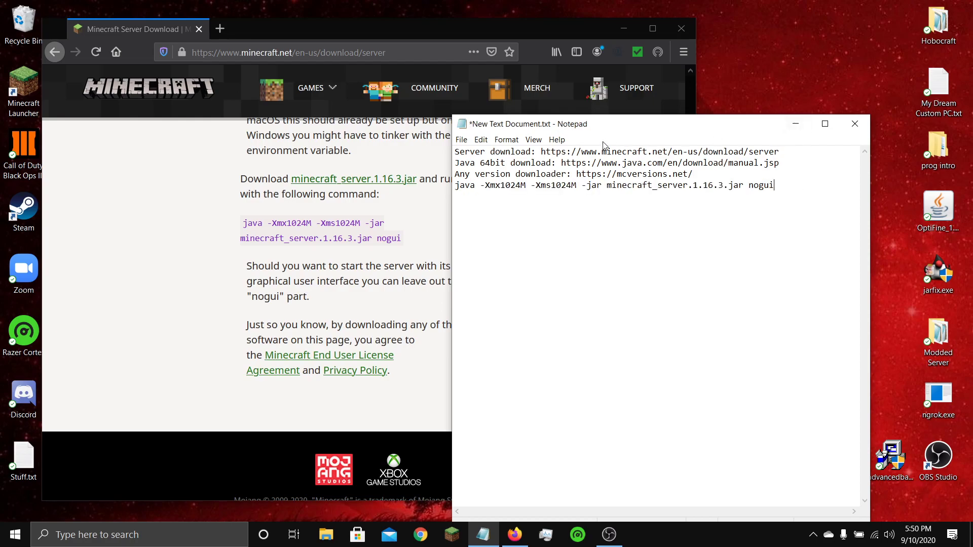
pyautogui.click(461, 140)
pyautogui.click(477, 189)
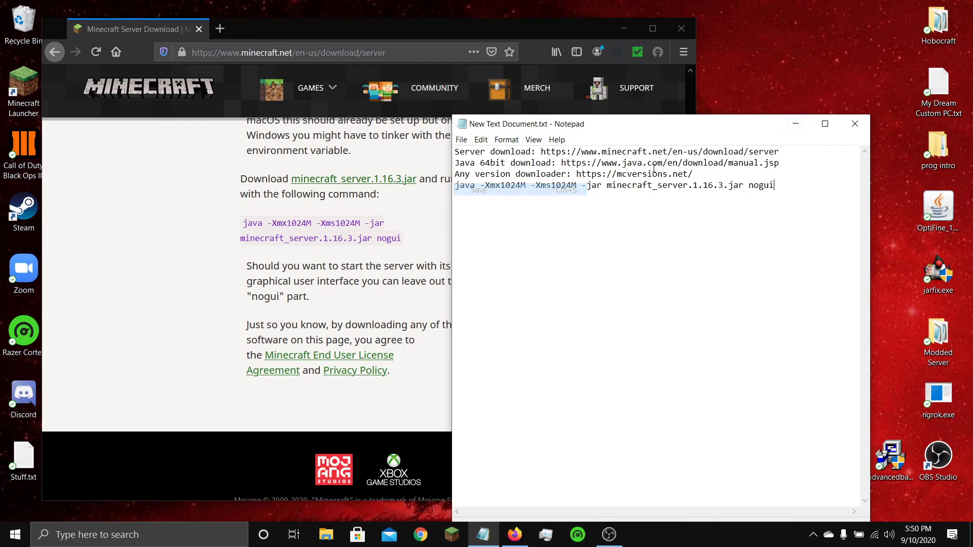
pyautogui.click(795, 128)
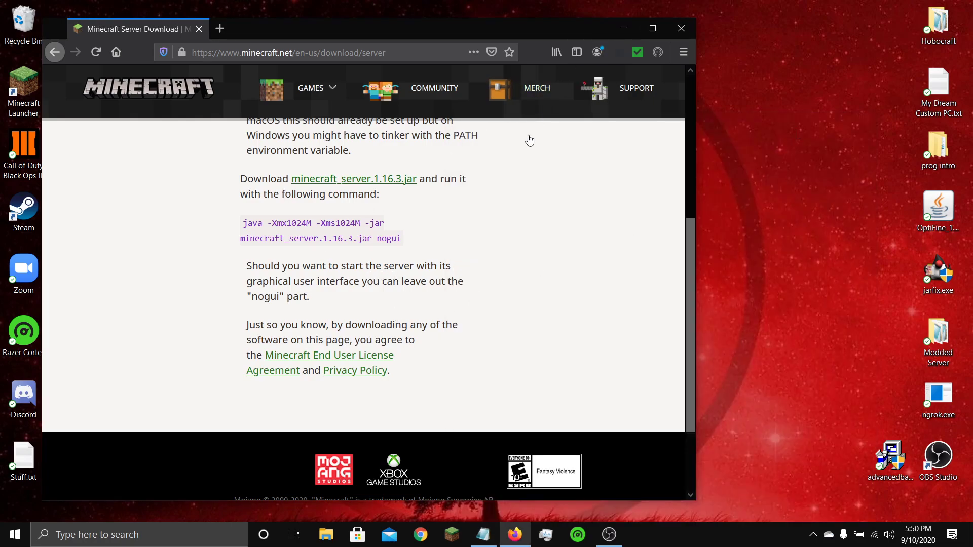
# Step: Close the Minecraft server download page and open a fresh Firefox window
pyautogui.scroll(1, 377, 268)
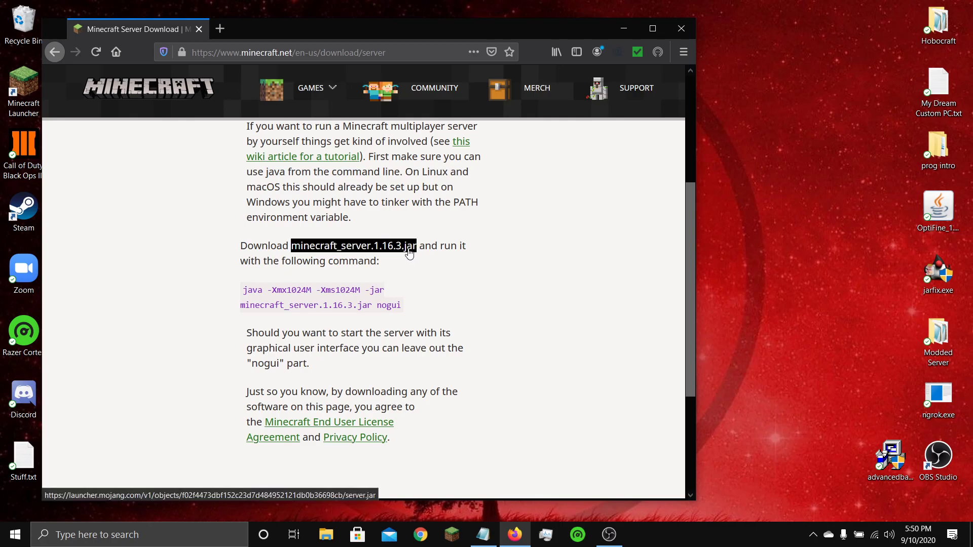
pyautogui.click(669, 36)
pyautogui.click(502, 536)
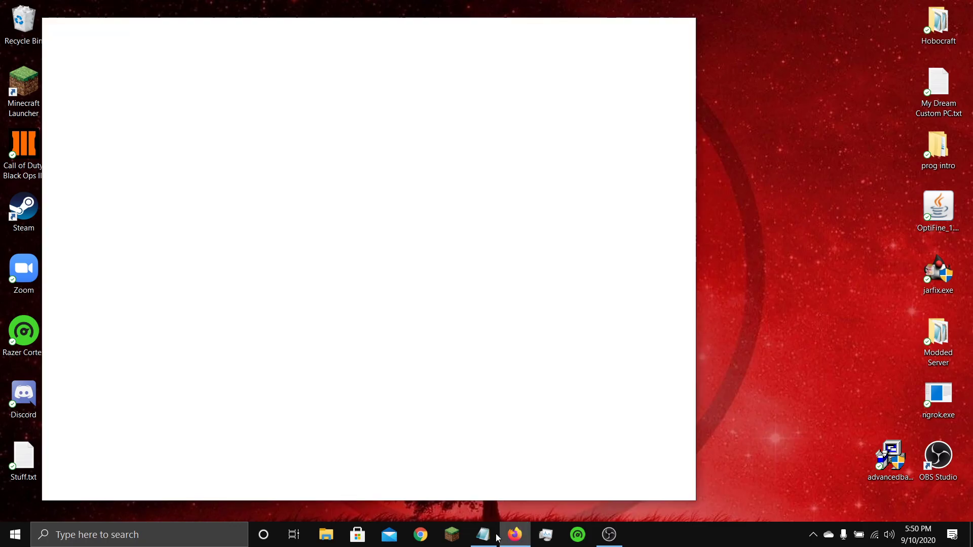
pyautogui.click(483, 535)
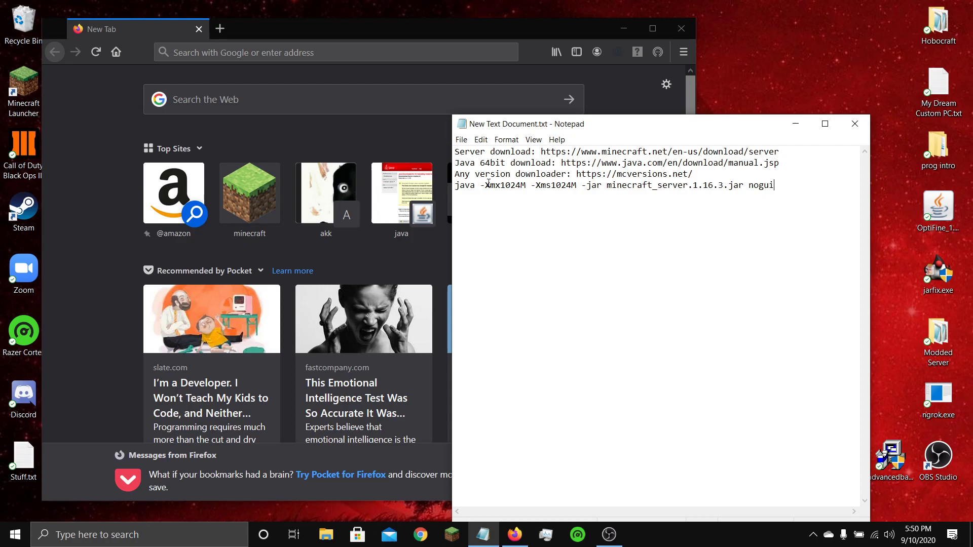
pyautogui.moveTo(575, 175); pyautogui.dragTo(696, 176)
pyautogui.hotkey('ctrl', 'c')
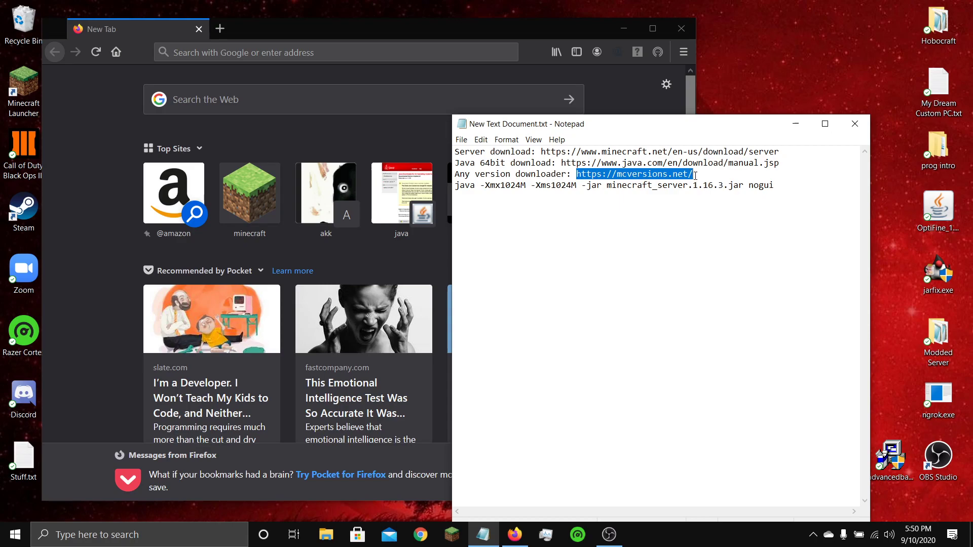
pyautogui.click(683, 185)
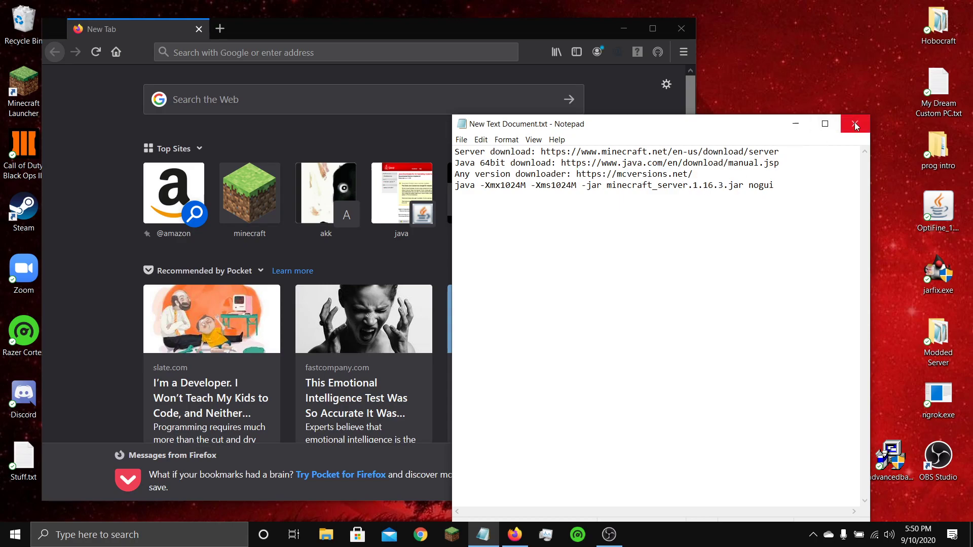
pyautogui.click(798, 131)
pyautogui.hotkey('ctrl', 'v')
pyautogui.press('Return')
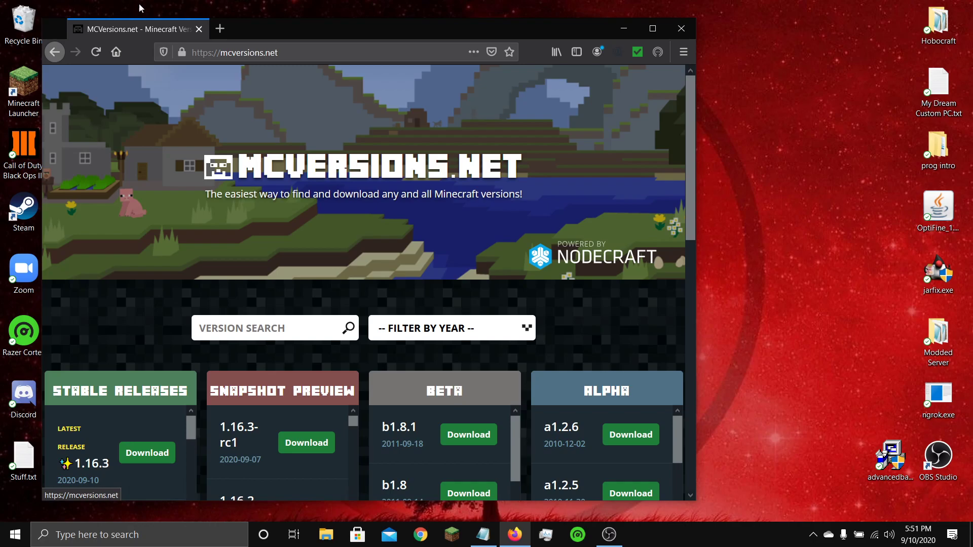
pyautogui.click(210, 54)
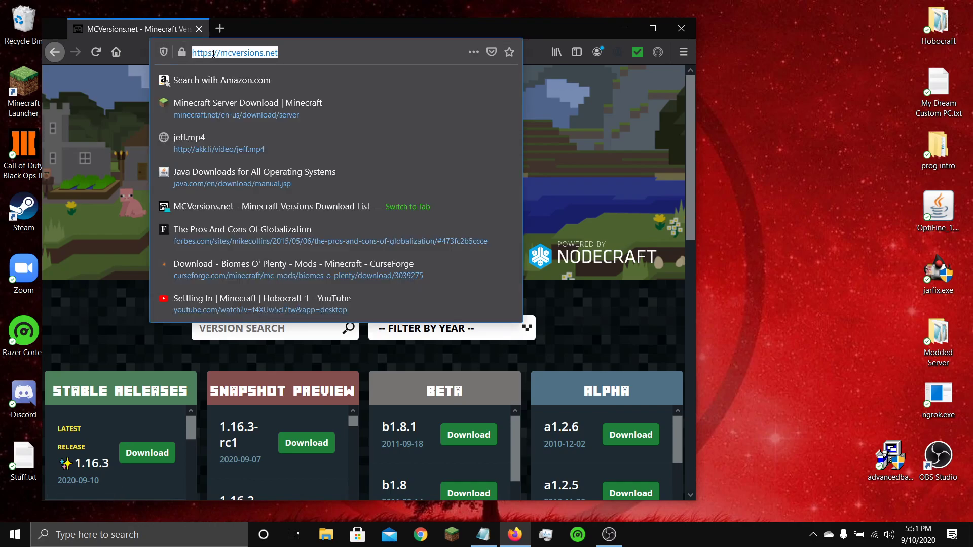
pyautogui.click(211, 53)
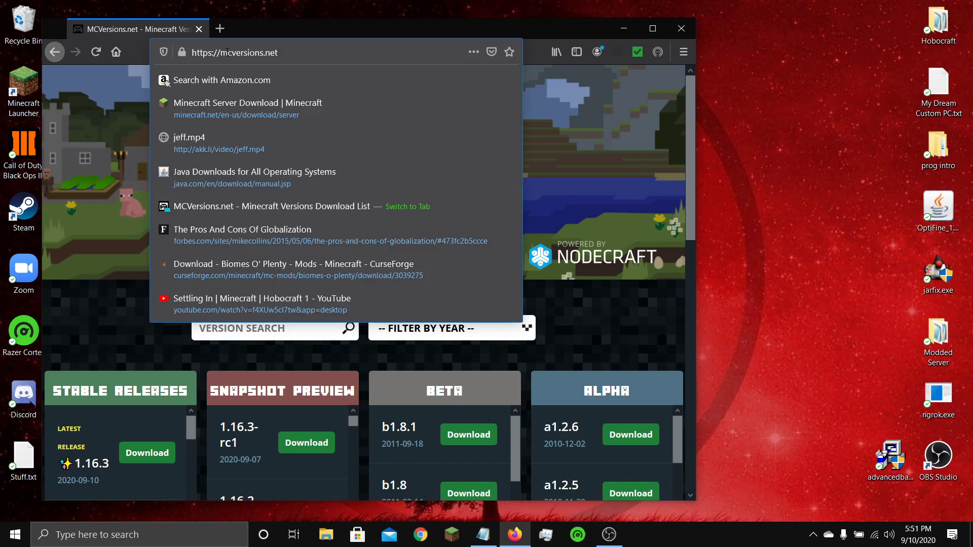
pyautogui.moveTo(207, 52); pyautogui.dragTo(190, 53)
pyautogui.click(299, 54)
pyautogui.click(576, 300)
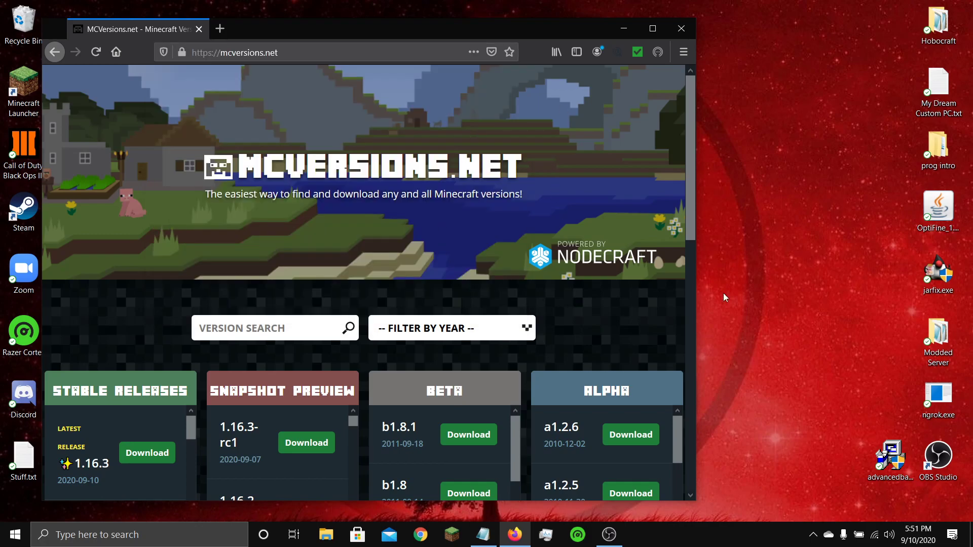
# Step: Examine the stable, snapshot, beta and alpha version lists on the MCVersions.net page
pyautogui.scroll(-1, 317, 324)
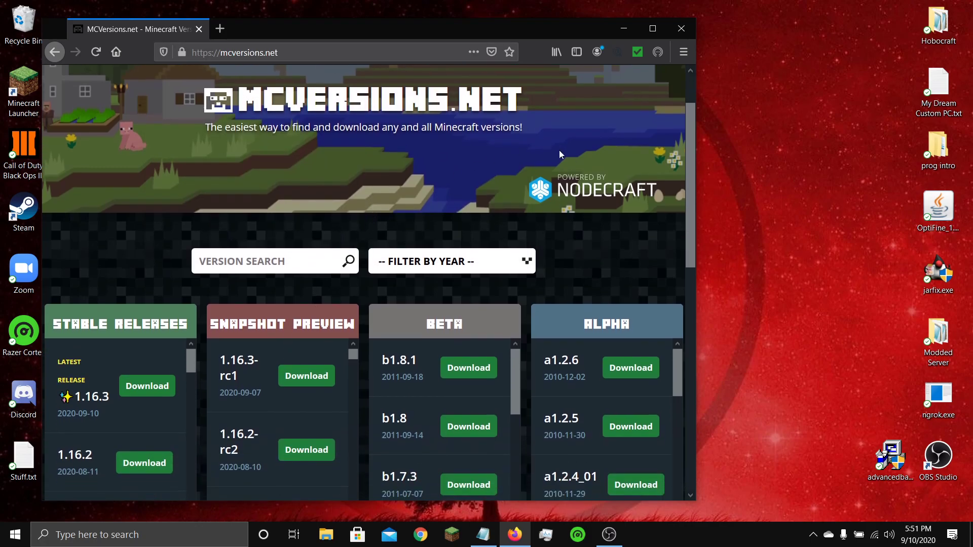
pyautogui.scroll(-2, 104, 281)
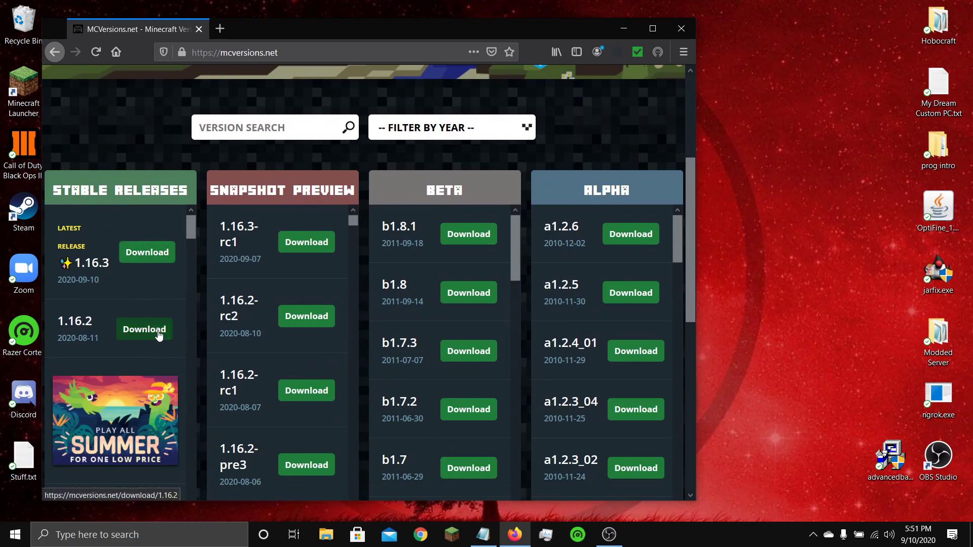
pyautogui.scroll(-2, 600, 280)
pyautogui.scroll(-2, 601, 281)
pyautogui.scroll(-4, 469, 289)
pyautogui.scroll(-4, 332, 293)
pyautogui.scroll(4, 326, 297)
pyautogui.scroll(1, 413, 293)
pyautogui.scroll(4, 413, 293)
pyautogui.scroll(4, 593, 331)
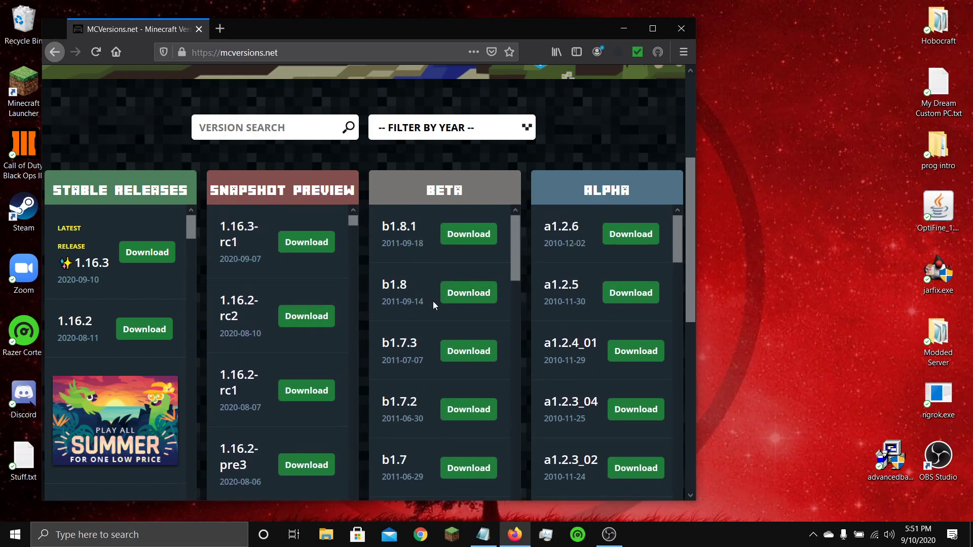
# Step: Look through the MCVersions.net page and its stable releases, from the oldest versions back up to the recent ones
pyautogui.scroll(-10, 133, 331)
pyautogui.scroll(-20, 134, 339)
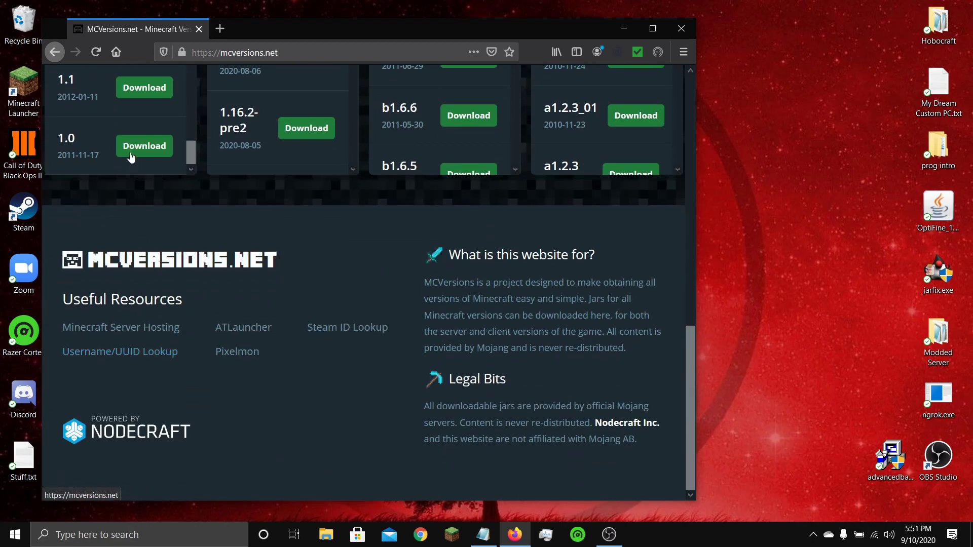
pyautogui.scroll(5, 117, 169)
pyautogui.scroll(5, 212, 285)
pyautogui.scroll(3, 210, 299)
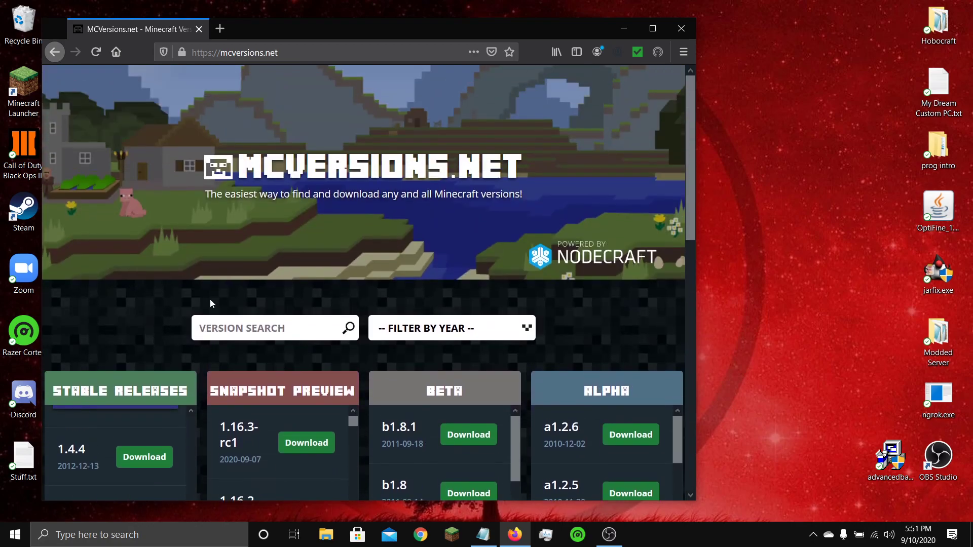
pyautogui.scroll(-3, 167, 228)
pyautogui.scroll(2, 163, 287)
pyautogui.scroll(12, 164, 286)
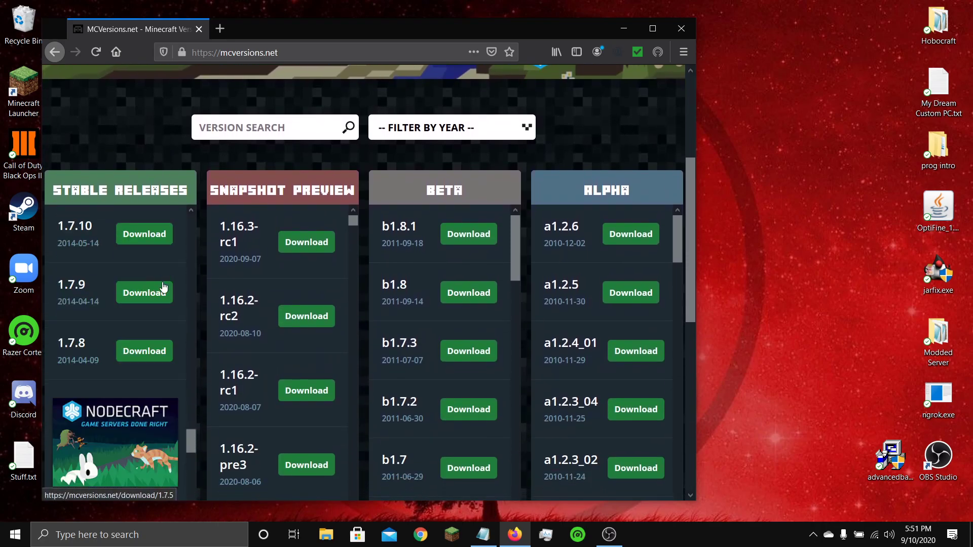
pyautogui.scroll(6, 162, 282)
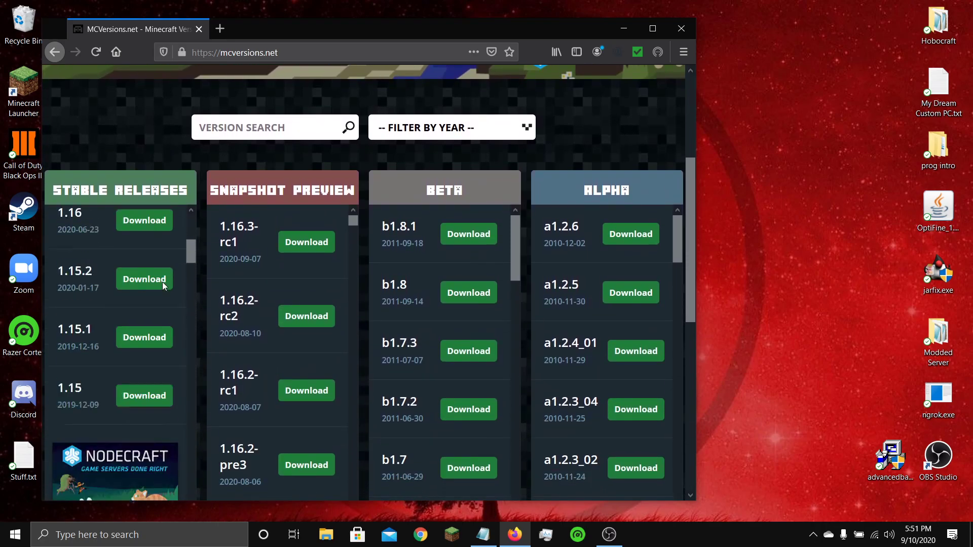
# Step: Open the download page for stable release 1.16.2 and save its server jar, server.jar
pyautogui.scroll(-1, 132, 267)
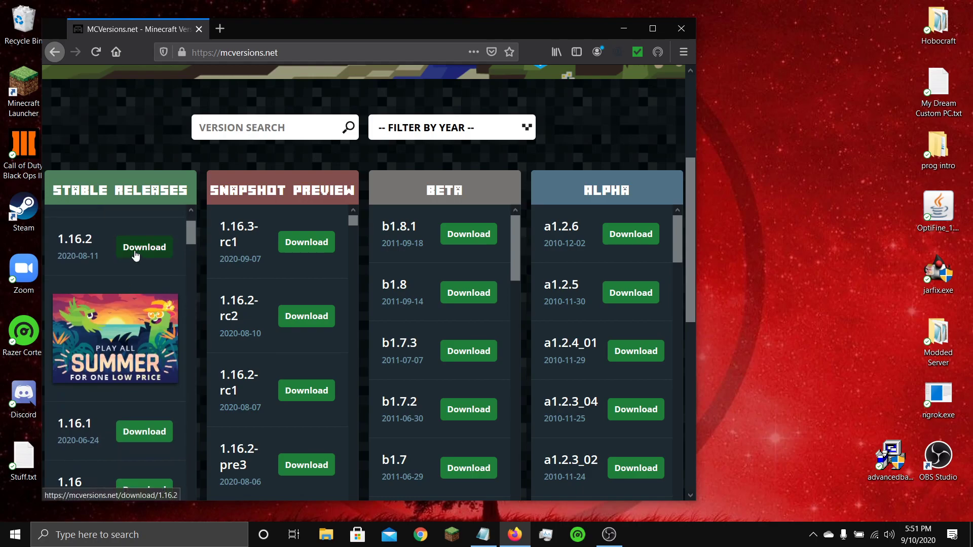
pyautogui.click(135, 255)
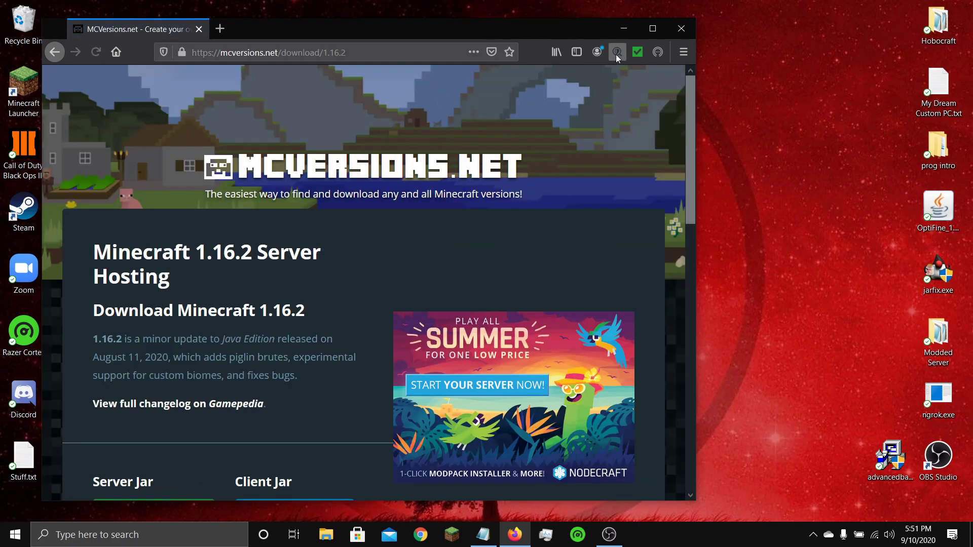
pyautogui.scroll(-4, 304, 152)
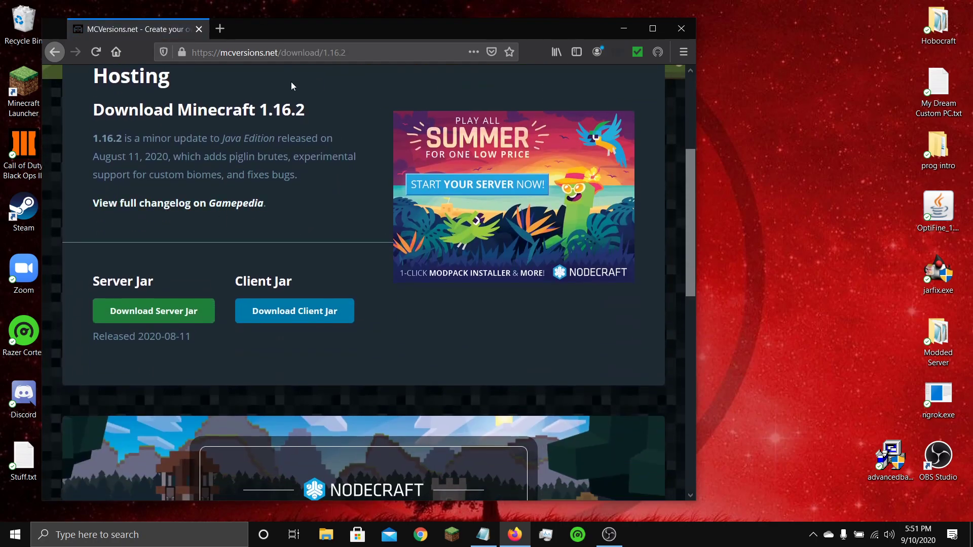
pyautogui.click(169, 314)
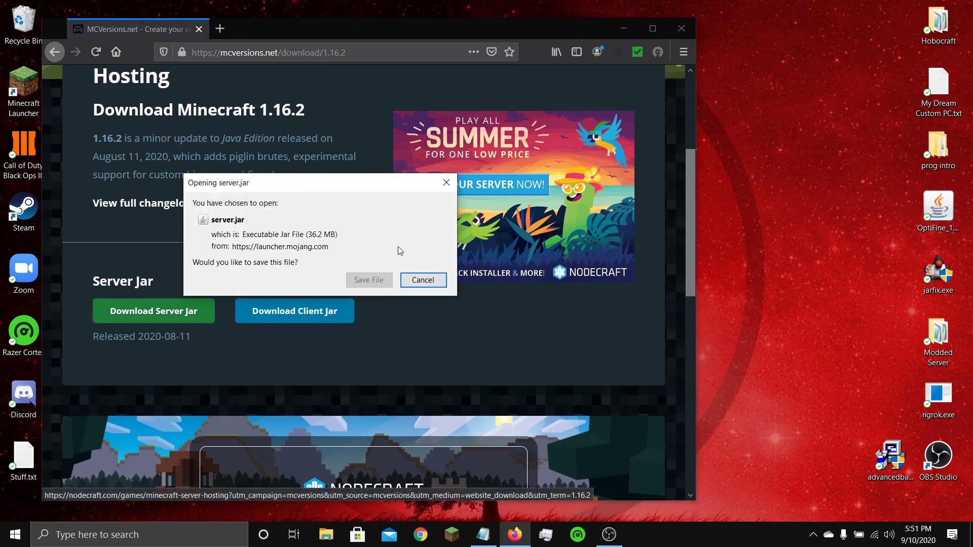
pyautogui.moveTo(280, 181); pyautogui.dragTo(307, 119)
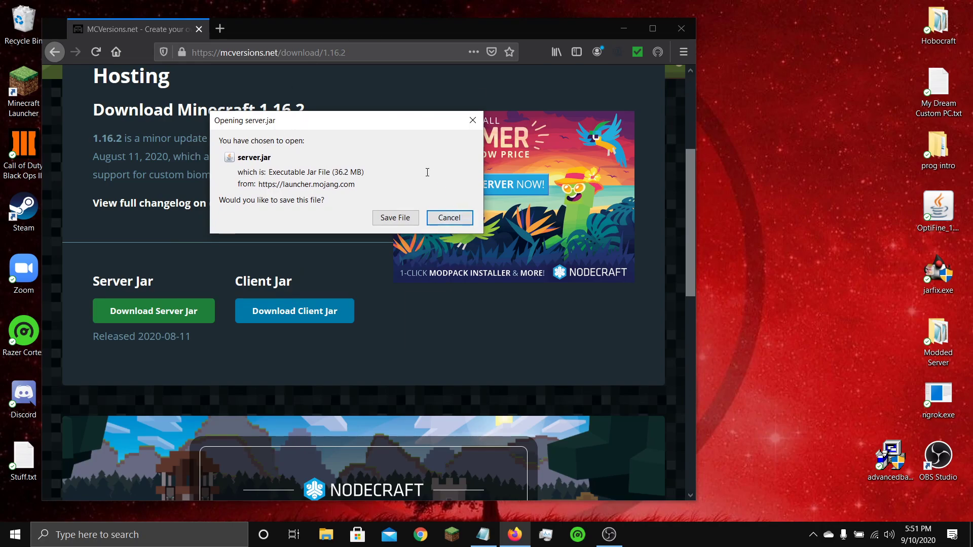
pyautogui.click(404, 218)
# Step: Place the downloaded server.jar from Firefox's downloads on the desktop and close the Firefox window
pyautogui.moveTo(510, 25); pyautogui.dragTo(558, 13)
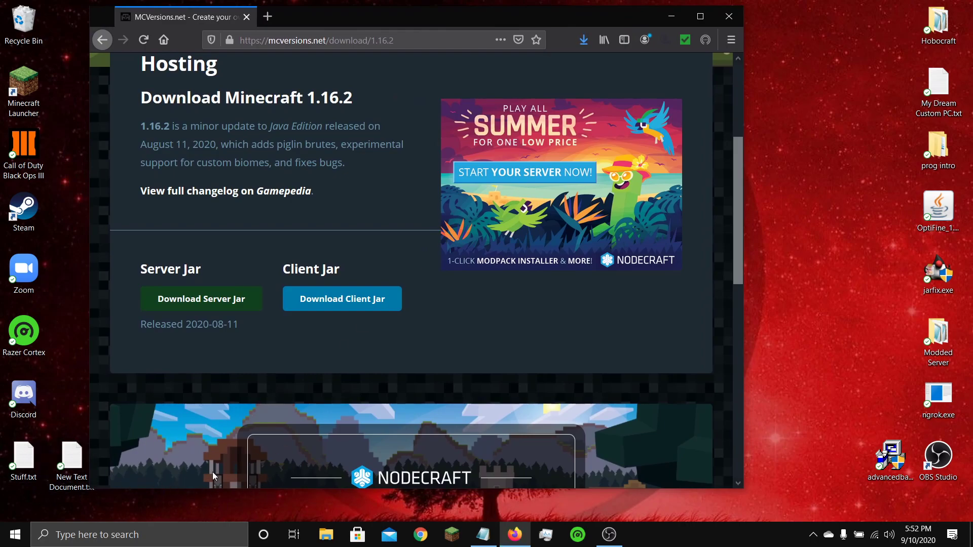
pyautogui.click(584, 39)
pyautogui.moveTo(334, 69); pyautogui.dragTo(794, 89)
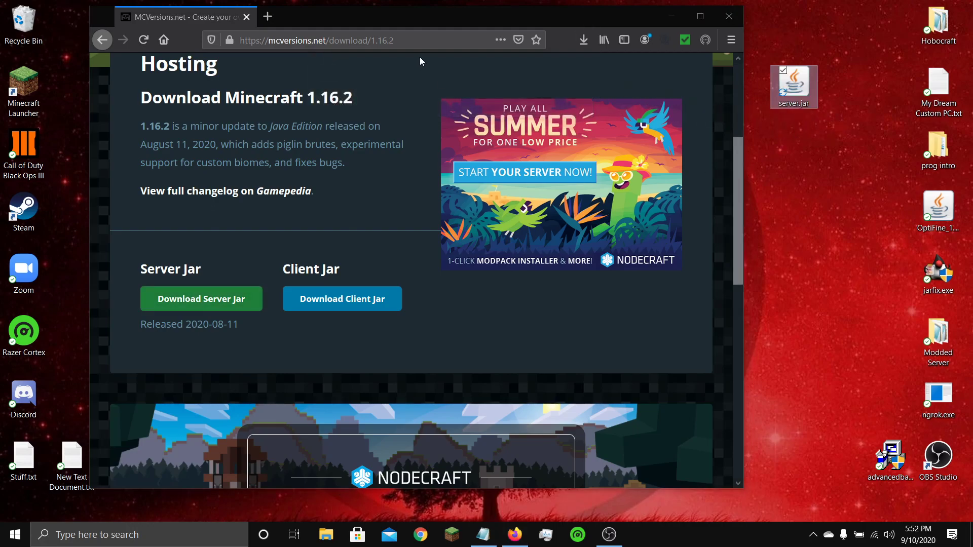
pyautogui.moveTo(625, 19); pyautogui.dragTo(633, 49)
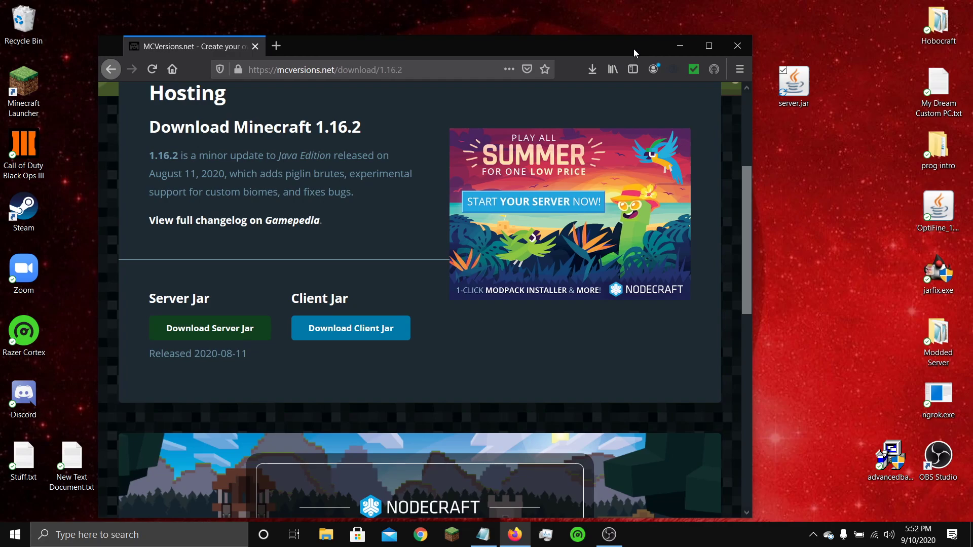
pyautogui.click(585, 67)
pyautogui.click(564, 41)
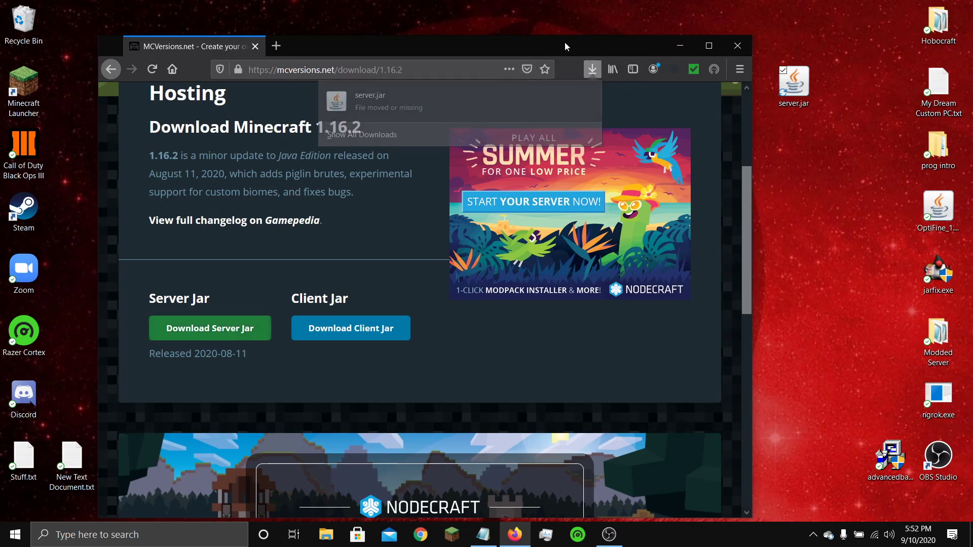
pyautogui.click(738, 55)
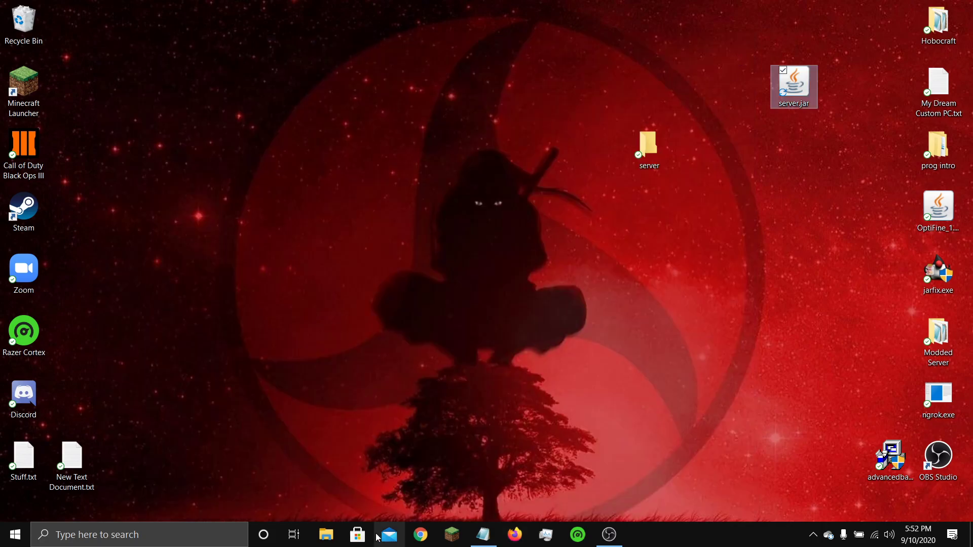
# Step: Check the contents of the Downloads folder in File Explorer and close the window
pyautogui.click(336, 545)
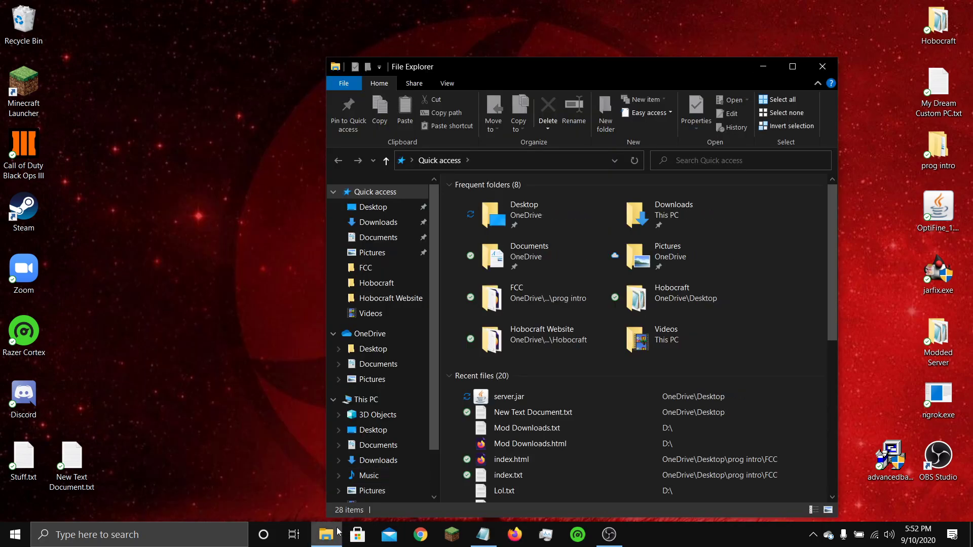
pyautogui.click(192, 535)
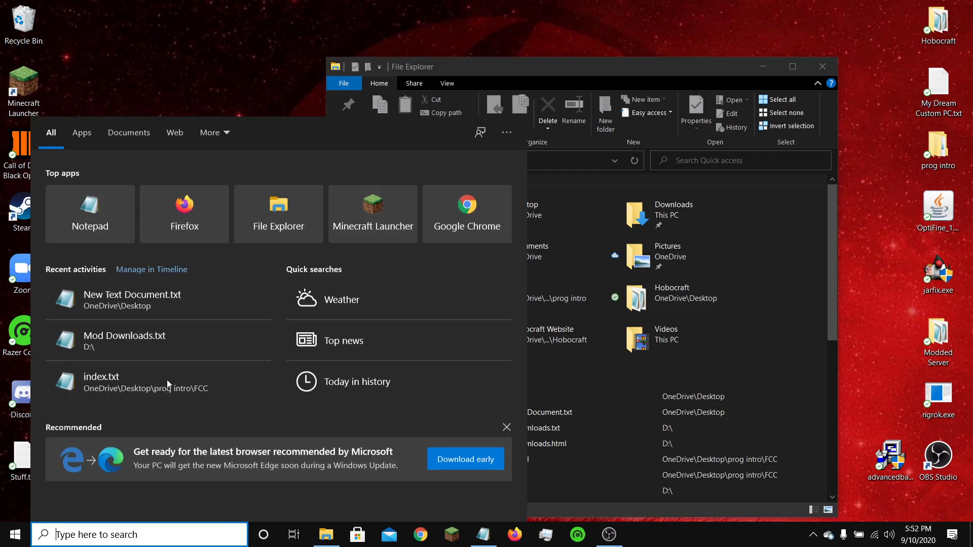
pyautogui.click(193, 89)
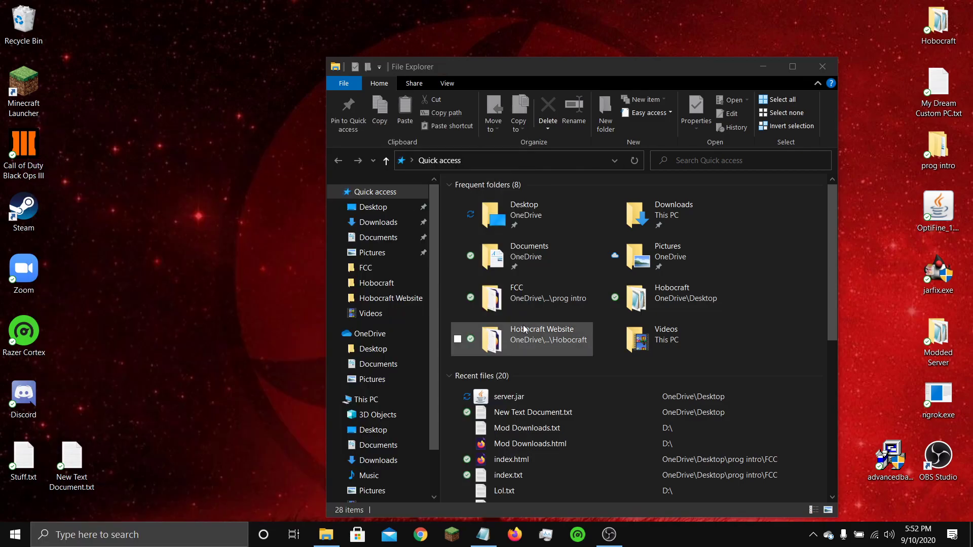
pyautogui.click(374, 218)
pyautogui.moveTo(668, 285); pyautogui.dragTo(659, 228)
pyautogui.moveTo(719, 67); pyautogui.dragTo(483, 64)
pyautogui.moveTo(798, 93); pyautogui.dragTo(913, 127)
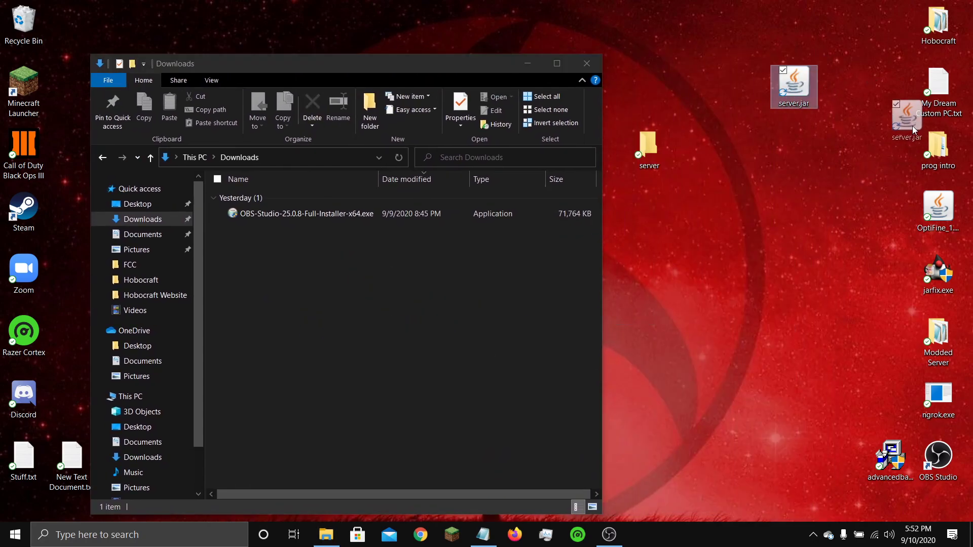
pyautogui.click(588, 63)
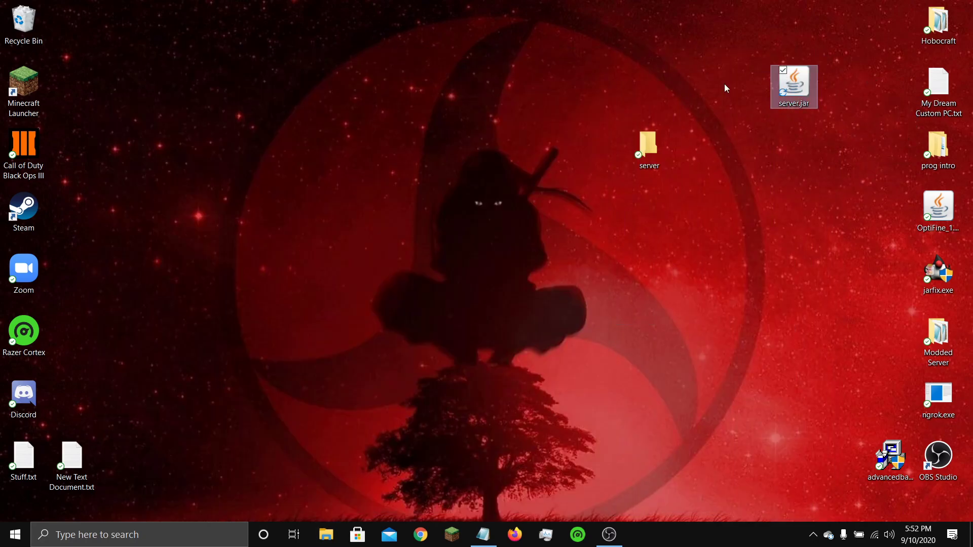
# Step: Move server.jar from the desktop into the server folder and open that folder
pyautogui.moveTo(653, 147); pyautogui.dragTo(641, 148)
pyautogui.doubleClick(640, 148)
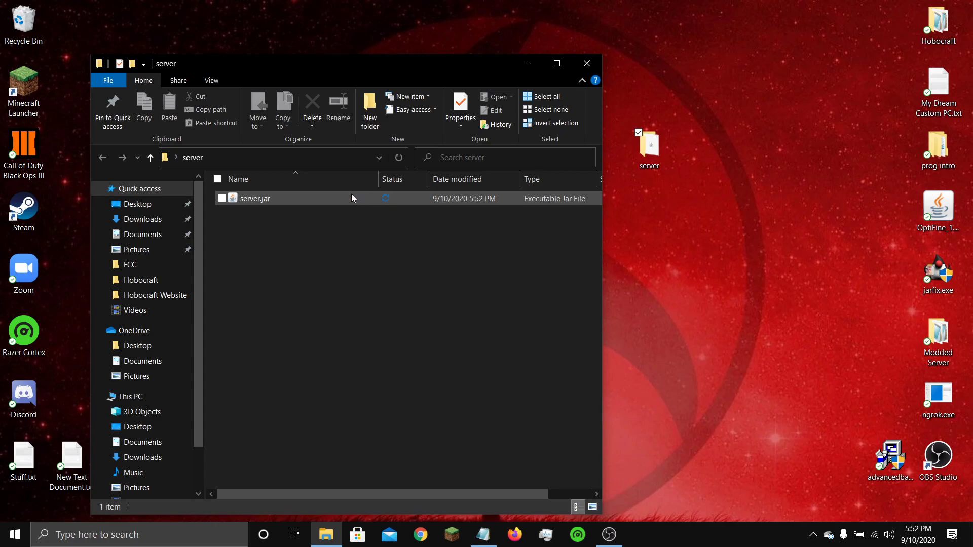
# Step: Create a text document named Start.txt in the server folder and open it in Notepad
pyautogui.rightClick(321, 242)
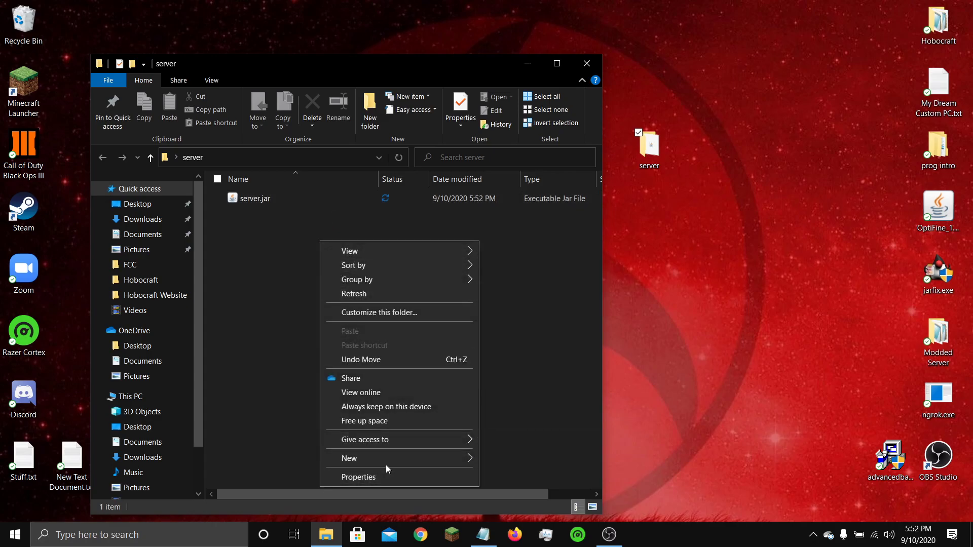
pyautogui.moveTo(383, 458)
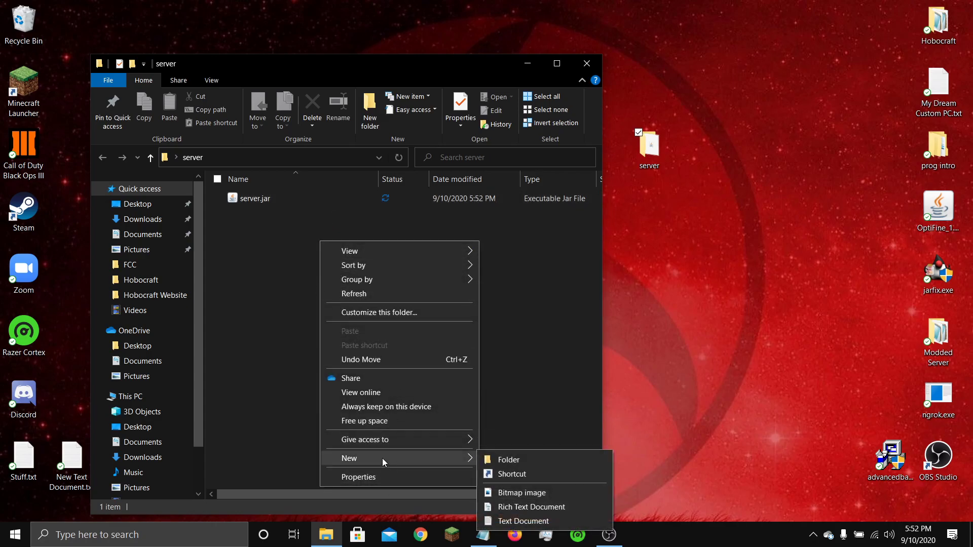
pyautogui.click(514, 519)
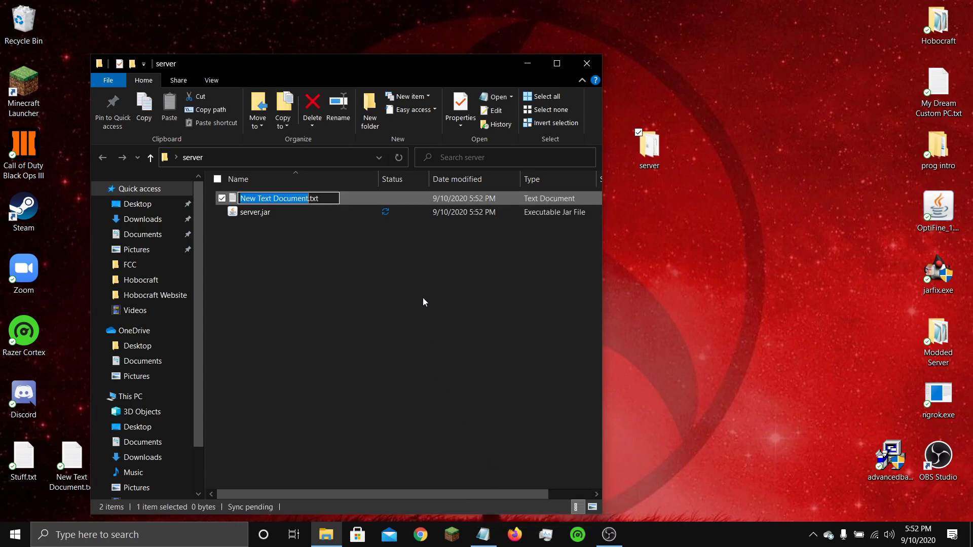
pyautogui.write('Start')
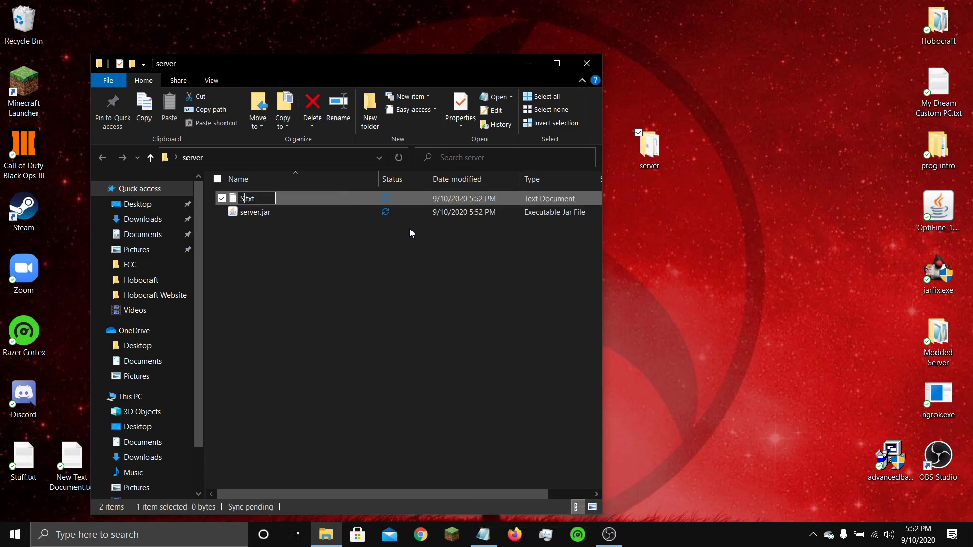
pyautogui.press('Return')
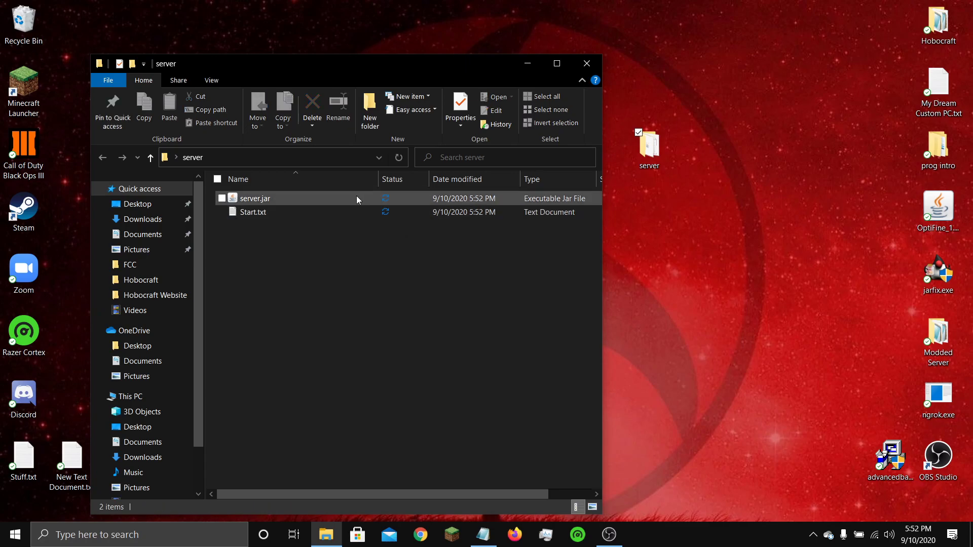
pyautogui.doubleClick(330, 209)
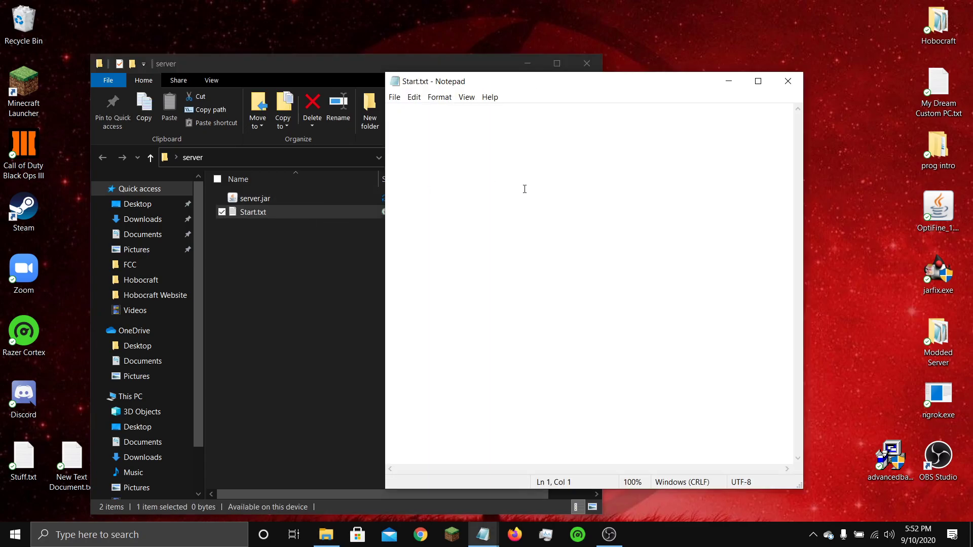
pyautogui.write('https://mcversions.net/')
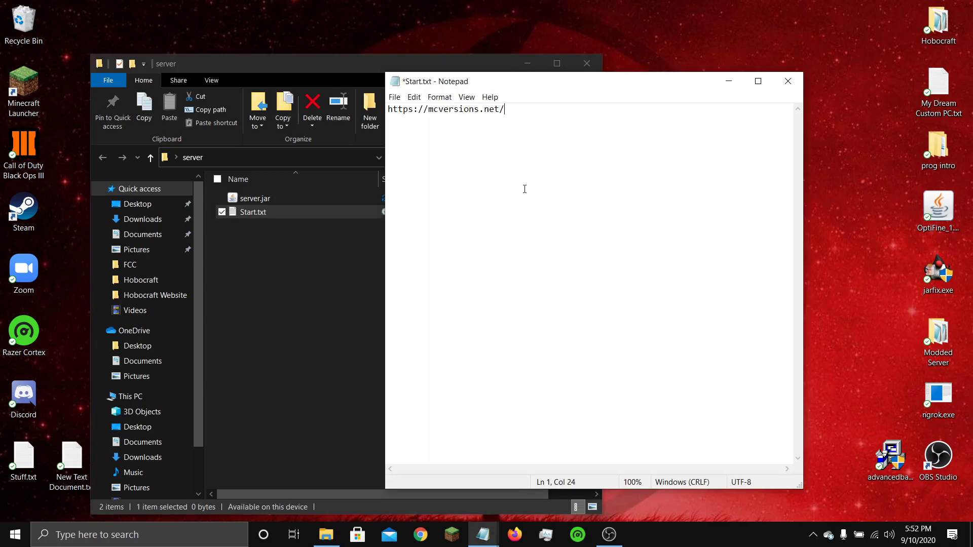
pyautogui.press('BackSpace')
pyautogui.press('BackSpace')
pyautogui.press('BackSpace')
pyautogui.press('BackSpace')
pyautogui.press('BackSpace')
pyautogui.press('BackSpace')
pyautogui.press('BackSpace')
pyautogui.press('BackSpace')
pyautogui.press('BackSpace')
pyautogui.press('BackSpace')
pyautogui.press('BackSpace')
pyautogui.press('BackSpace')
pyautogui.press('BackSpace')
pyautogui.press('BackSpace')
pyautogui.press('BackSpace')
pyautogui.press('BackSpace')
pyautogui.press('BackSpace')
pyautogui.press('BackSpace')
pyautogui.press('BackSpace')
pyautogui.press('BackSpace')
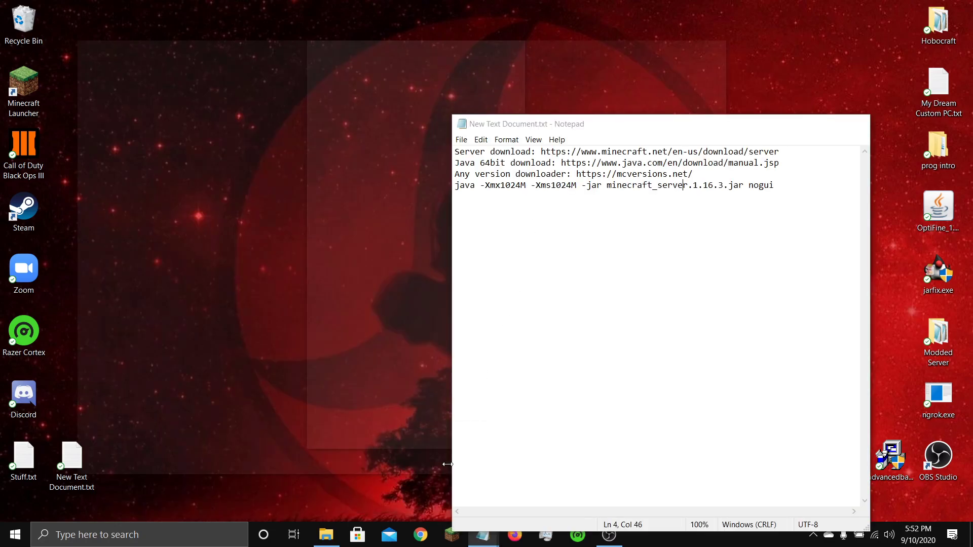
# Step: Copy the java launch command from the New Text Document.txt notes, close the notes and paste the command into Start.txt
pyautogui.click(444, 471)
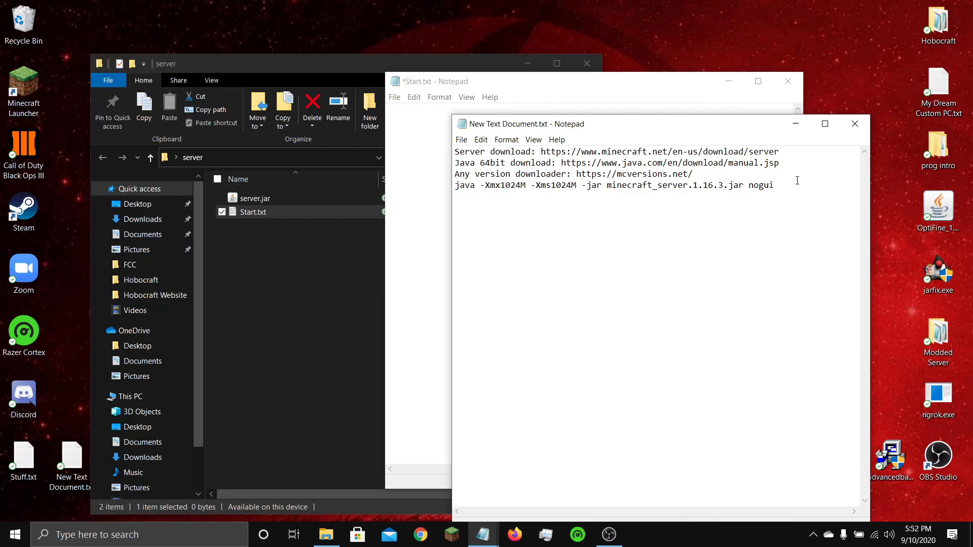
pyautogui.moveTo(790, 186); pyautogui.dragTo(460, 186)
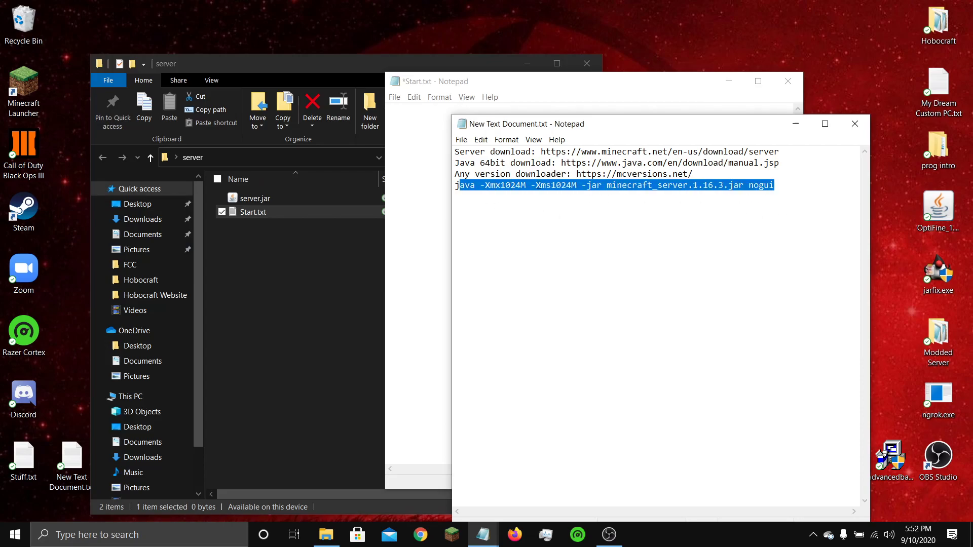
pyautogui.moveTo(780, 186); pyautogui.dragTo(448, 190)
pyautogui.hotkey('ctrl', 'c')
pyautogui.click(777, 231)
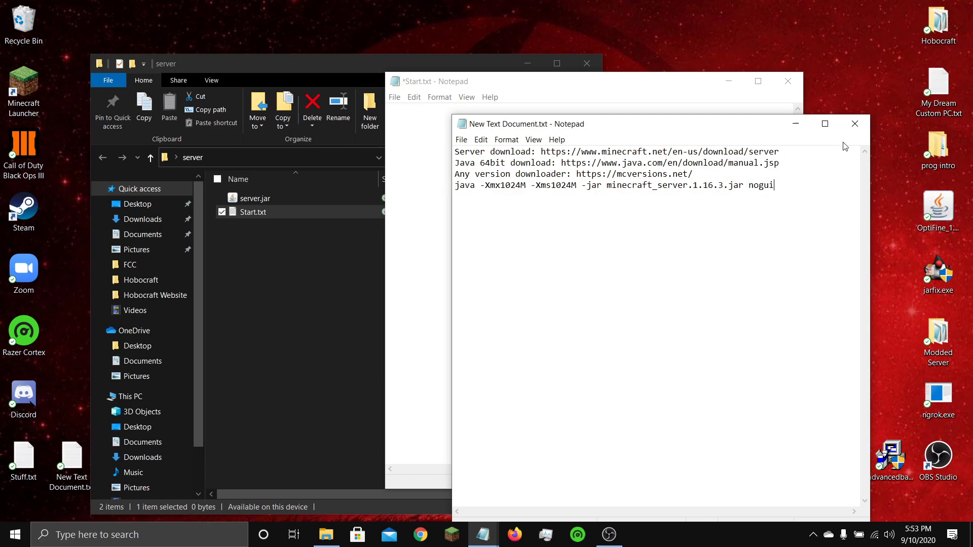
pyautogui.click(863, 125)
pyautogui.hotkey('ctrl', 'v')
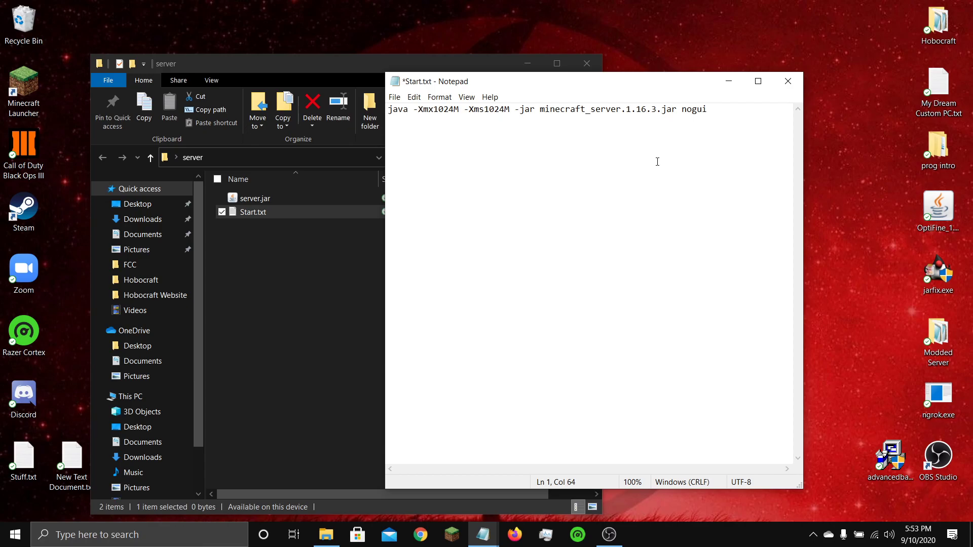
# Step: Examine the java, -Xmx1024M and -Xms1024M parts of the launch command in Start.txt
pyautogui.moveTo(409, 110); pyautogui.dragTo(386, 112)
pyautogui.click(456, 162)
pyautogui.hotkey('shift', 'Left')
pyautogui.hotkey('shift', 'Left')
pyautogui.hotkey('shift', 'Left')
pyautogui.hotkey('shift', 'Left')
pyautogui.press('Right')
pyautogui.moveTo(459, 112); pyautogui.dragTo(415, 110)
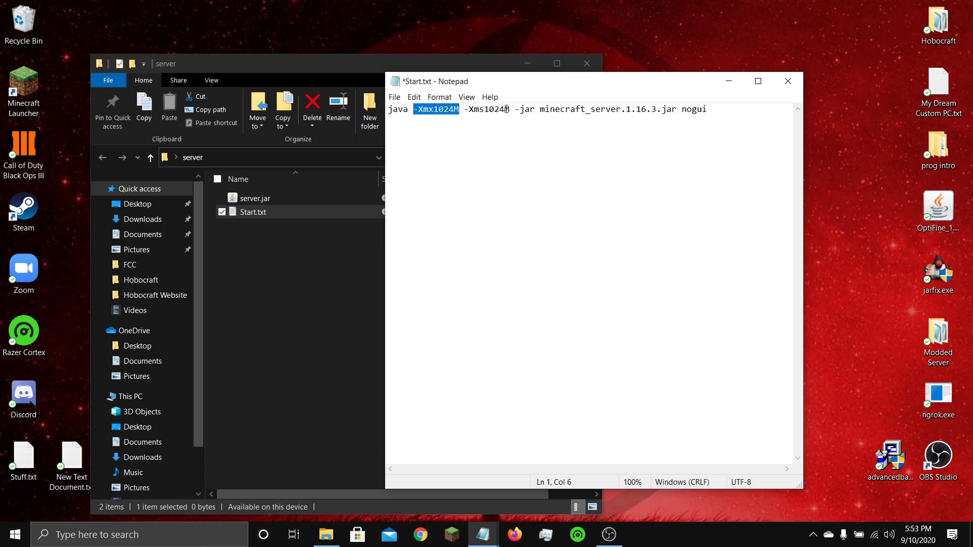
pyautogui.moveTo(509, 109); pyautogui.dragTo(463, 107)
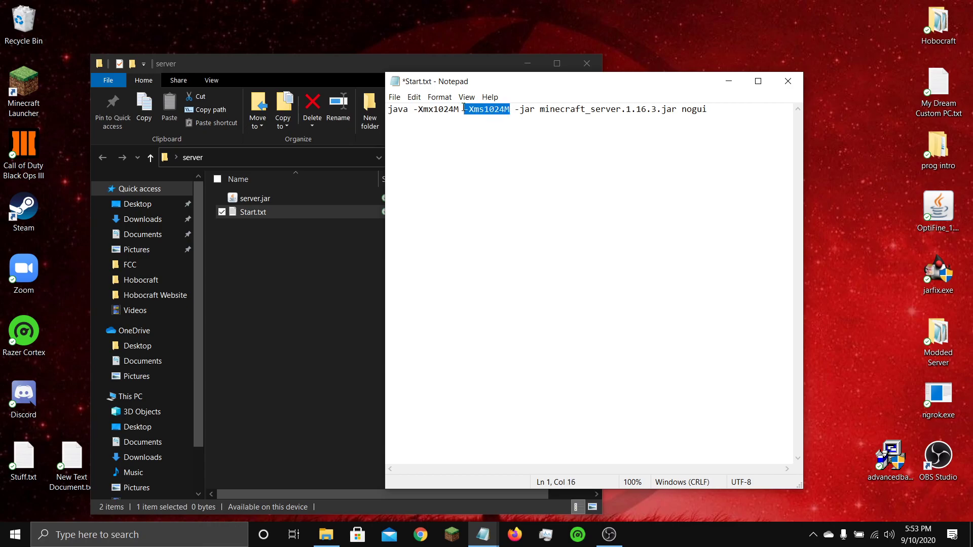
pyautogui.click(501, 109)
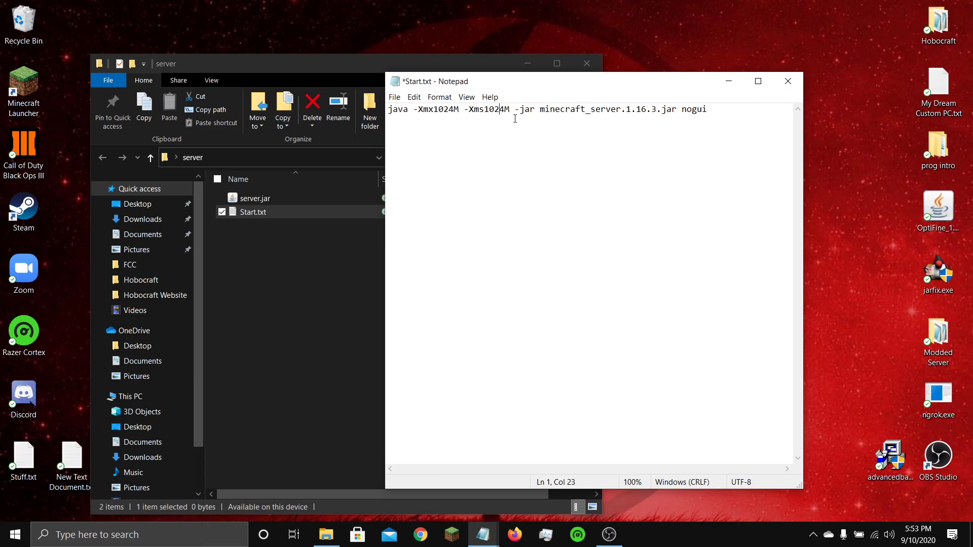
# Step: Examine the -Xms1024M and -jar parts of the launch command in Start.txt
pyautogui.moveTo(504, 110); pyautogui.dragTo(483, 111)
pyautogui.click(506, 110)
pyautogui.moveTo(531, 110); pyautogui.dragTo(515, 112)
pyautogui.click(566, 111)
# Step: Check the jar's name in the server folder and shorten the jar name in the launch command to server.jar
pyautogui.click(245, 241)
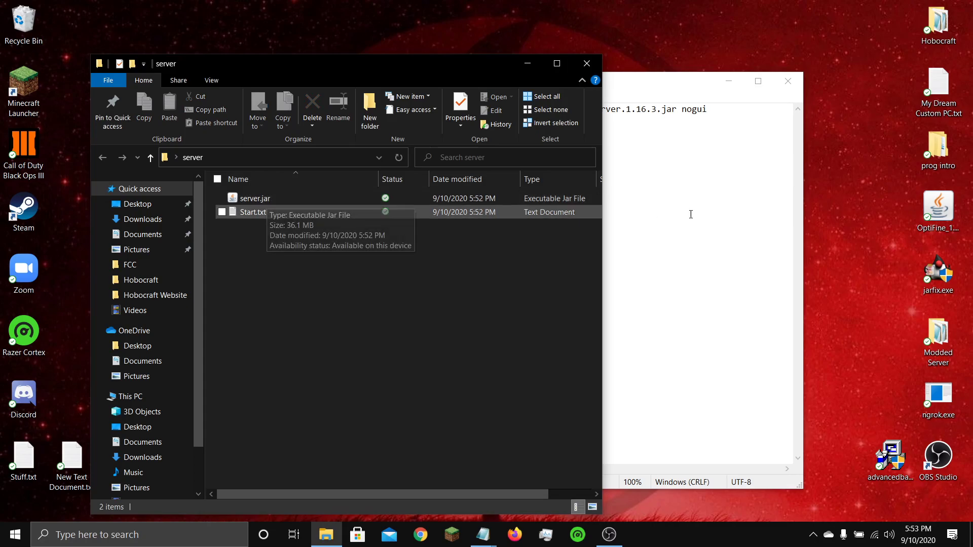
pyautogui.click(692, 192)
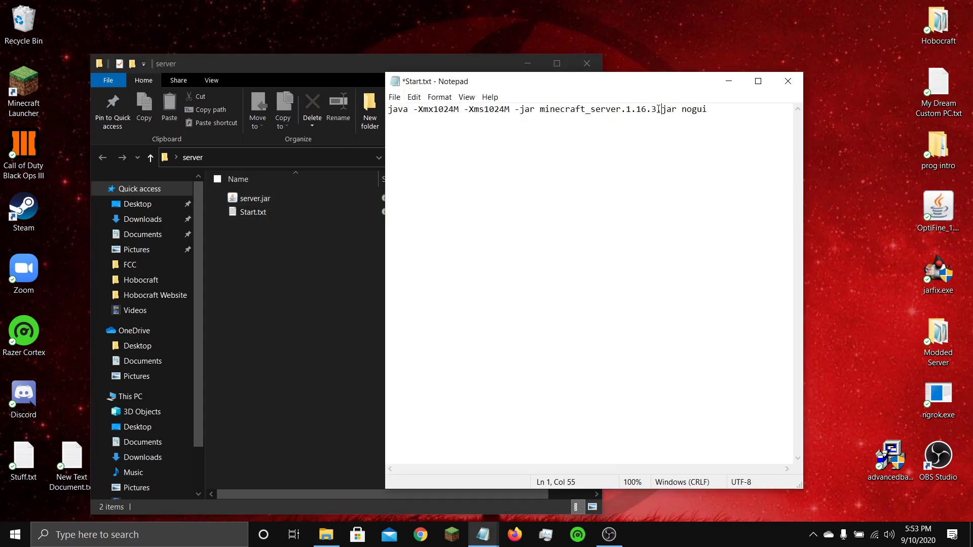
pyautogui.press('BackSpace')
pyautogui.press('BackSpace')
pyautogui.press('BackSpace')
pyautogui.press('BackSpace')
pyautogui.press('BackSpace')
pyautogui.press('BackSpace')
pyautogui.press('BackSpace')
pyautogui.press('BackSpace')
pyautogui.press('BackSpace')
pyautogui.press('BackSpace')
pyautogui.press('BackSpace')
pyautogui.press('BackSpace')
pyautogui.press('BackSpace')
pyautogui.press('BackSpace')
pyautogui.press('BackSpace')
pyautogui.press('BackSpace')
pyautogui.press('BackSpace')
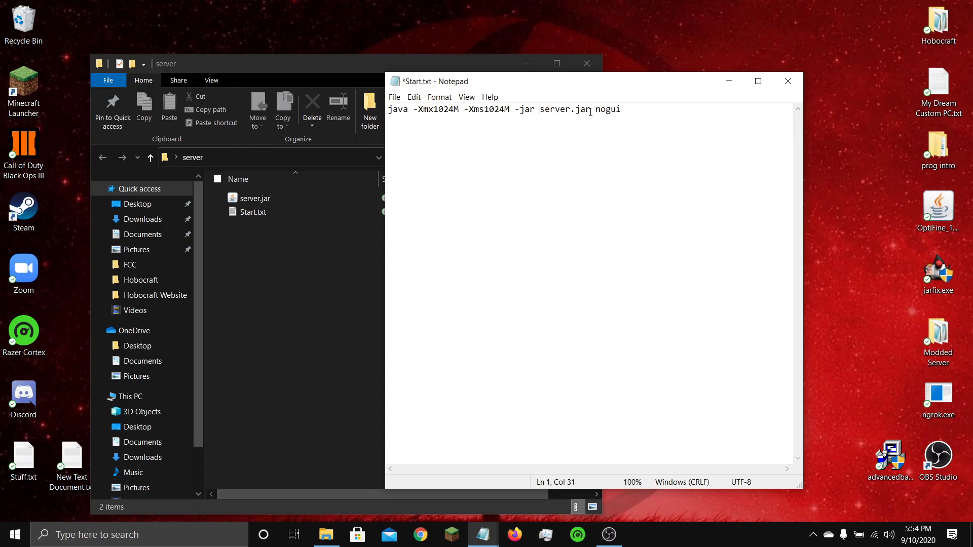
# Step: Examine the server.jar and nogui parts of the edited launch command
pyautogui.click(539, 110)
pyautogui.moveTo(539, 108); pyautogui.dragTo(591, 111)
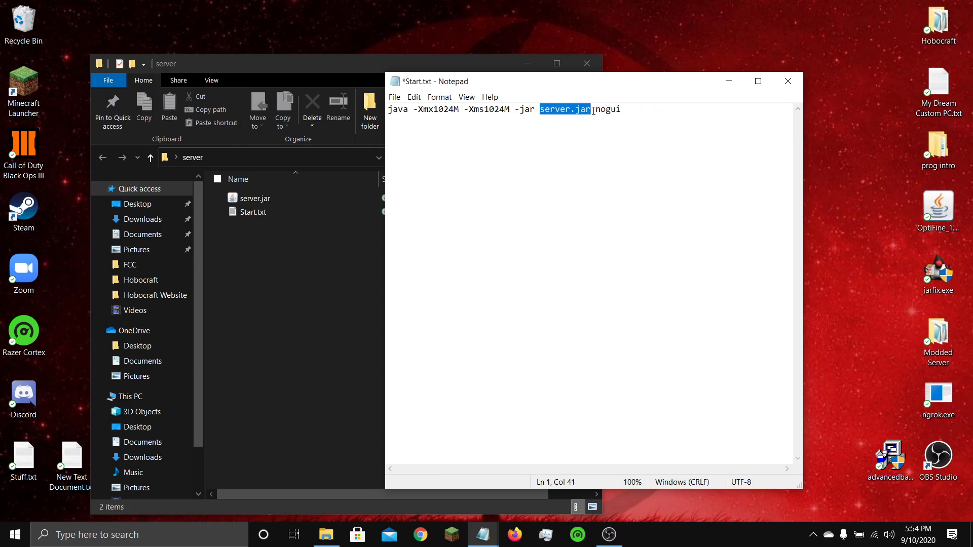
pyautogui.click(628, 105)
pyautogui.moveTo(631, 111); pyautogui.dragTo(596, 113)
pyautogui.click(646, 110)
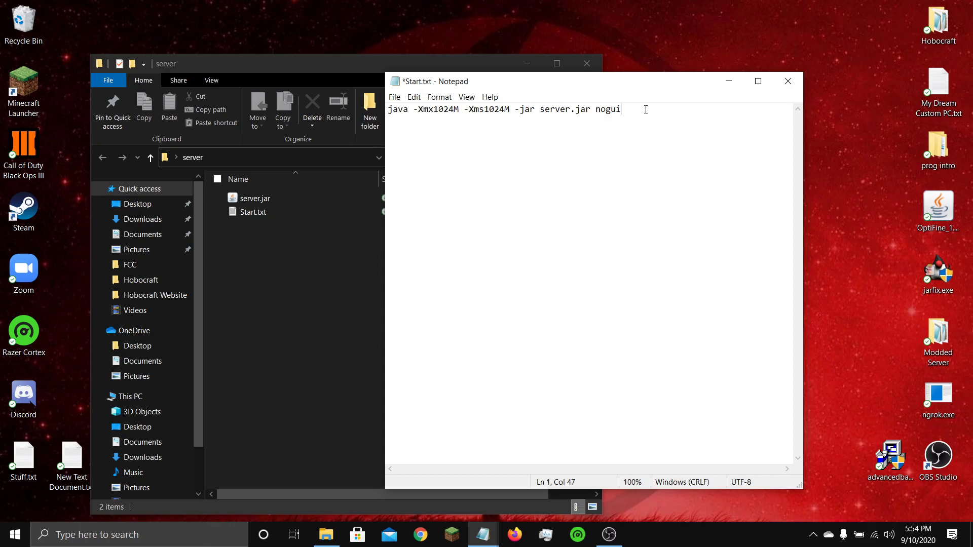
# Step: Add a second line reading pause below the launch command and save Start.txt
pyautogui.write('pause')
pyautogui.click(395, 96)
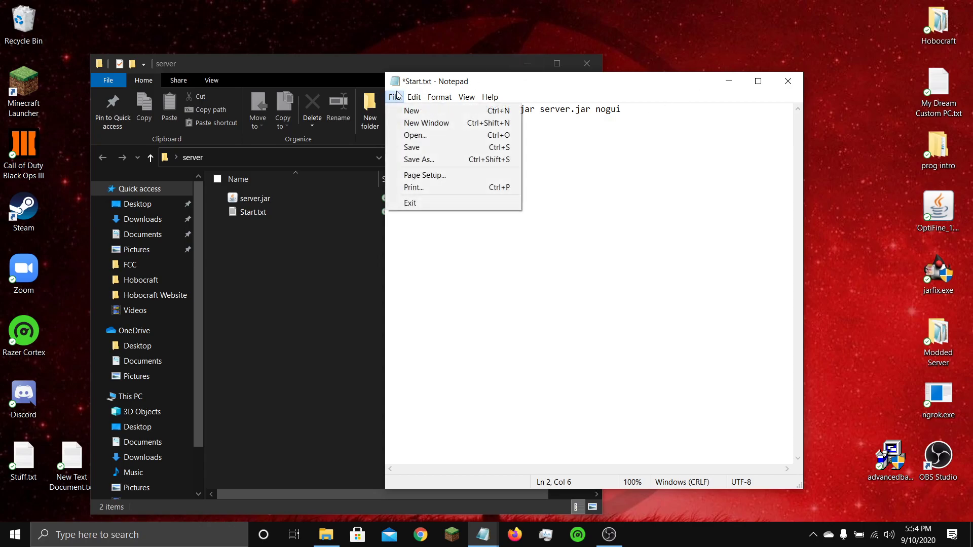
pyautogui.click(433, 147)
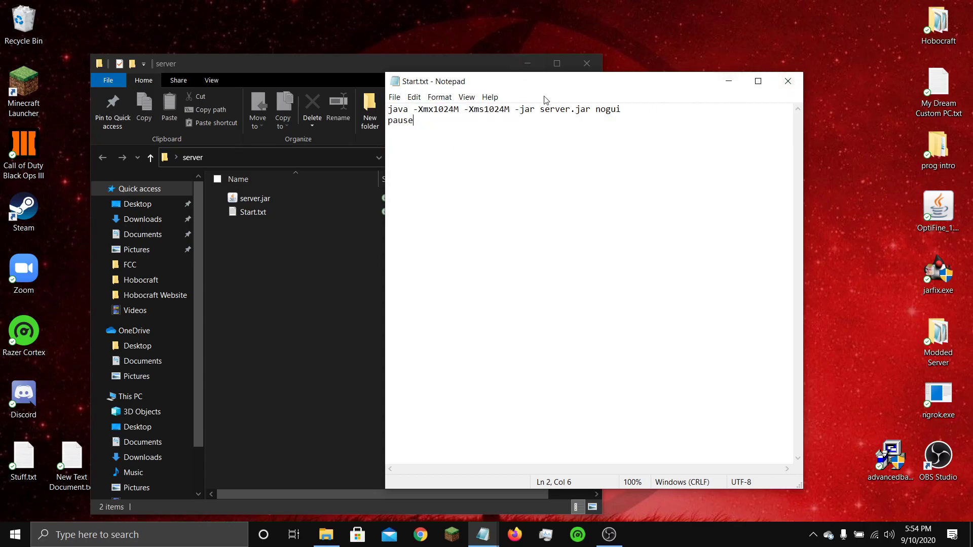
# Step: Save the launch script as Start.bat in the server folder with the type All Files and close Notepad
pyautogui.click(395, 96)
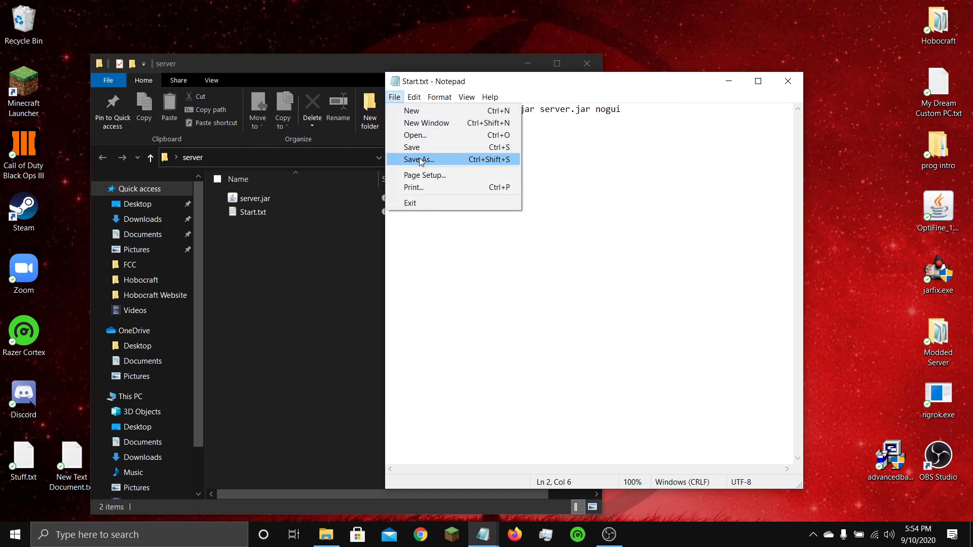
pyautogui.click(418, 160)
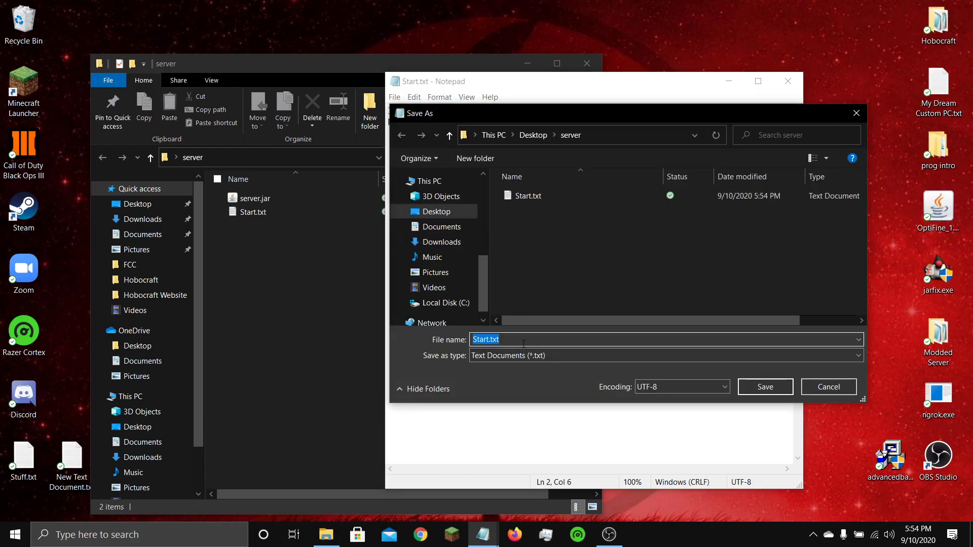
pyautogui.click(520, 356)
pyautogui.click(515, 379)
pyautogui.click(541, 339)
pyautogui.press('BackSpace')
pyautogui.press('BackSpace')
pyautogui.press('BackSpace')
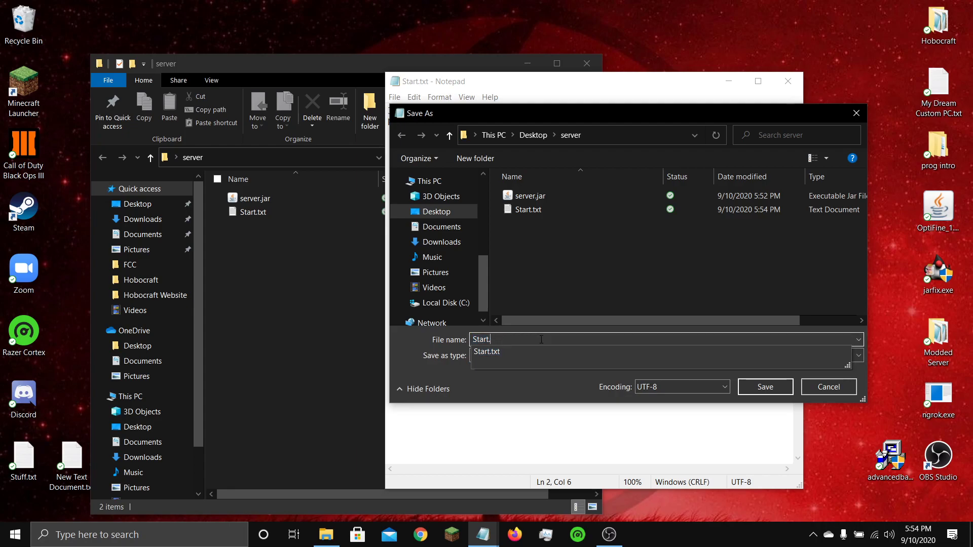
pyautogui.write('ba')
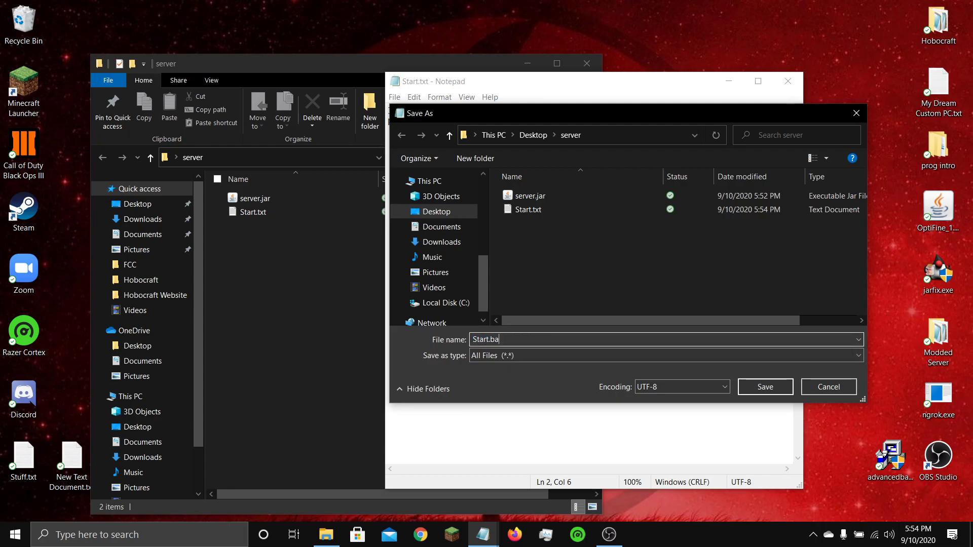
pyautogui.click(765, 387)
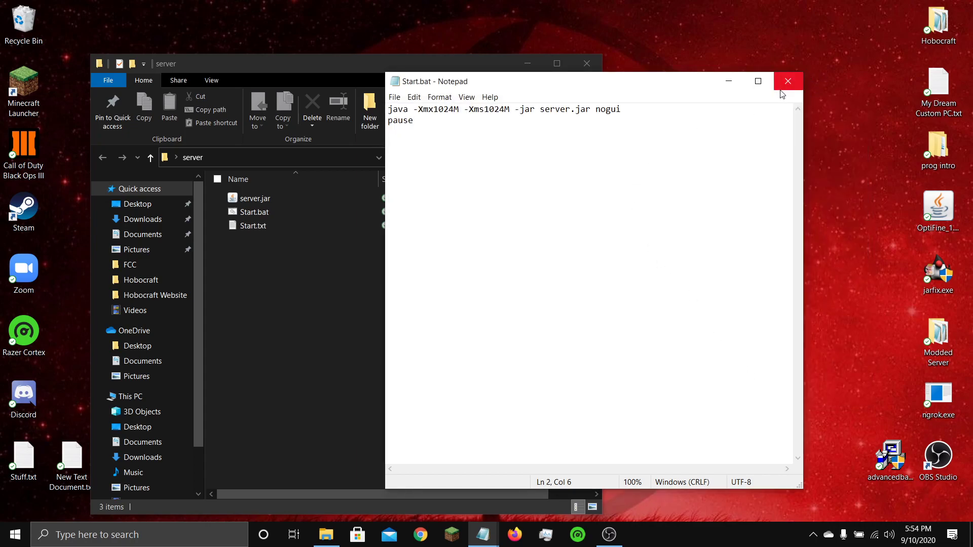
pyautogui.click(789, 81)
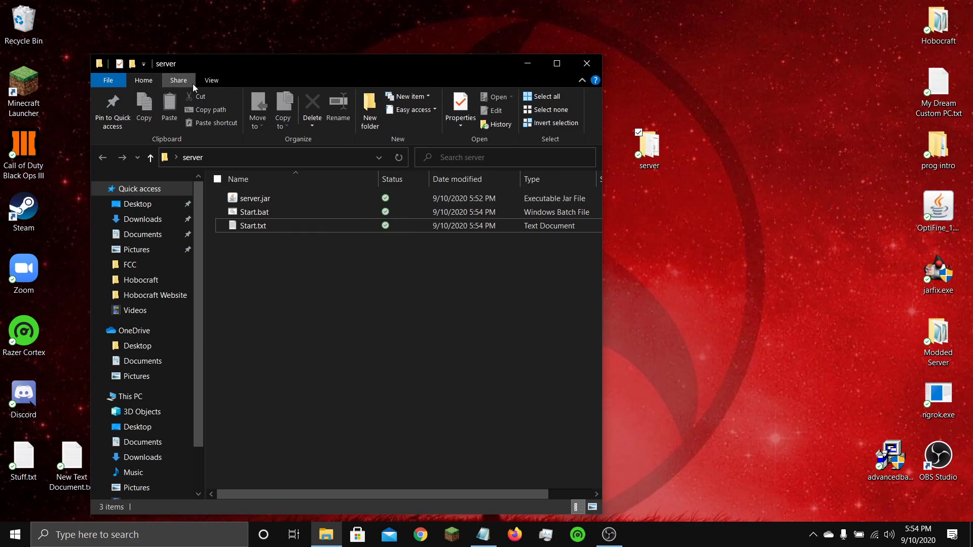
# Step: Check the folder's file name extensions setting, run Start.bat and move its console window beside the file list
pyautogui.click(218, 81)
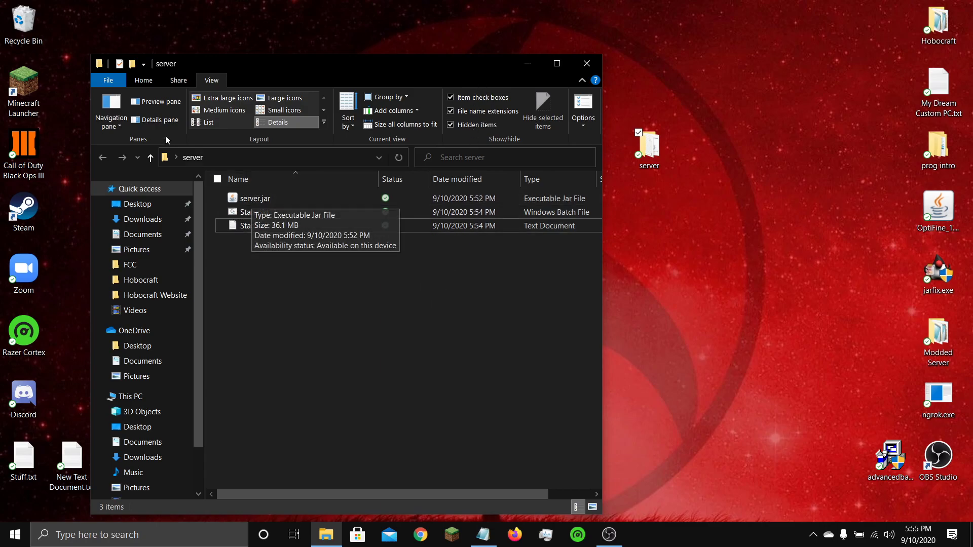
pyautogui.click(143, 80)
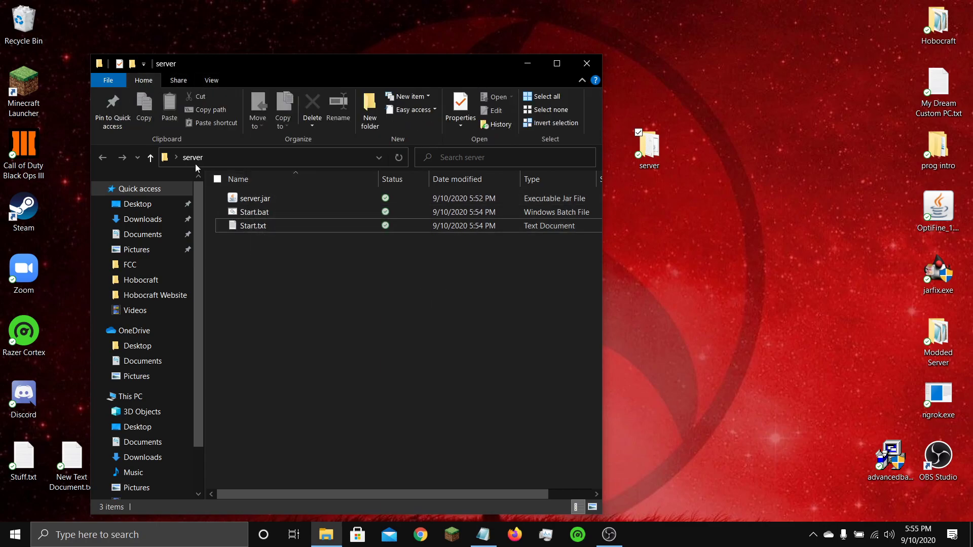
pyautogui.doubleClick(272, 208)
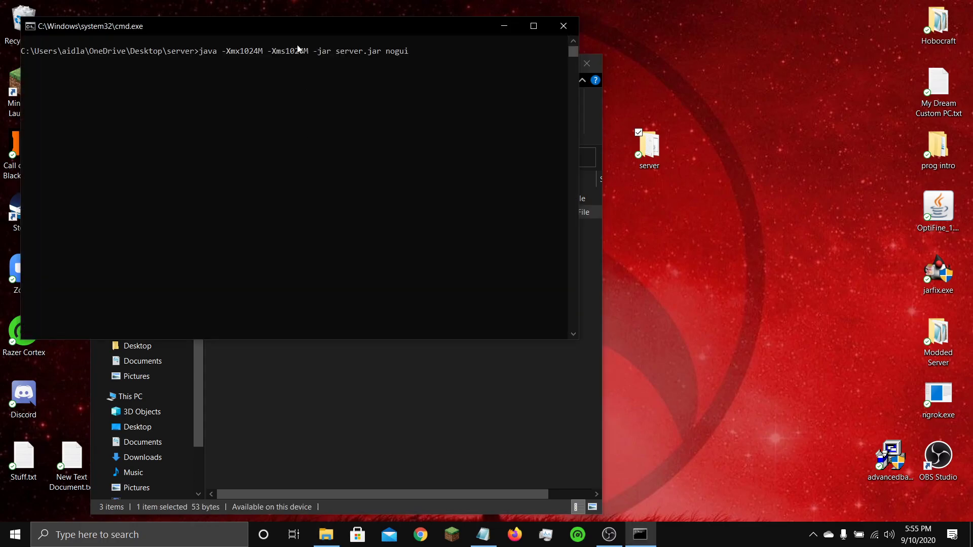
pyautogui.moveTo(285, 24); pyautogui.dragTo(608, 64)
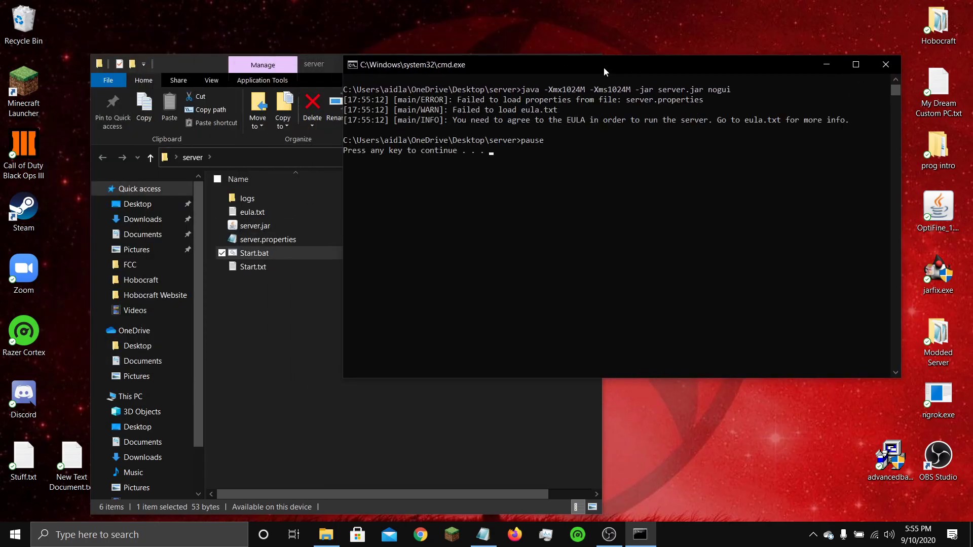
# Step: Read the console messages about eula.txt and the EULA agreement, and dismiss the console
pyautogui.moveTo(500, 112); pyautogui.dragTo(561, 112)
pyautogui.moveTo(453, 120); pyautogui.dragTo(852, 124)
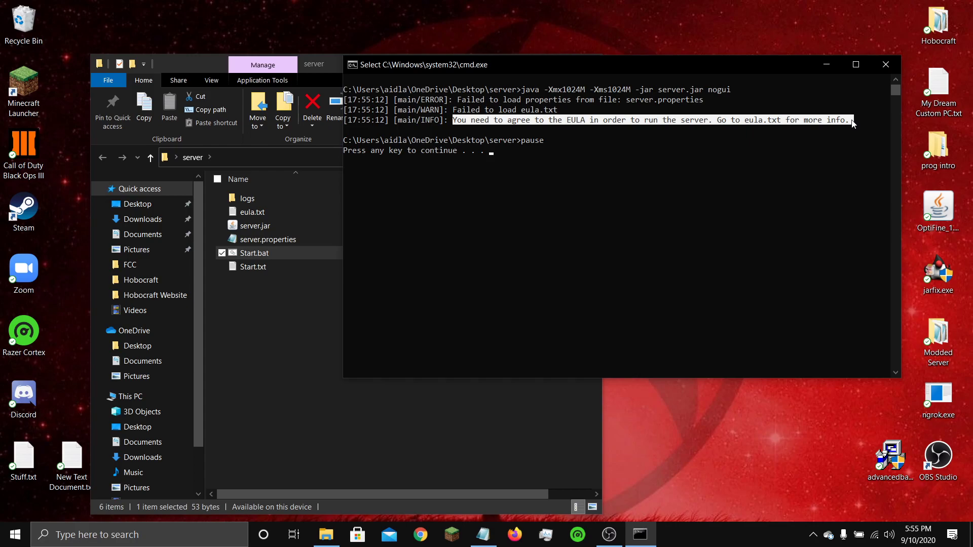
pyautogui.click(716, 201)
pyautogui.rightClick(716, 200)
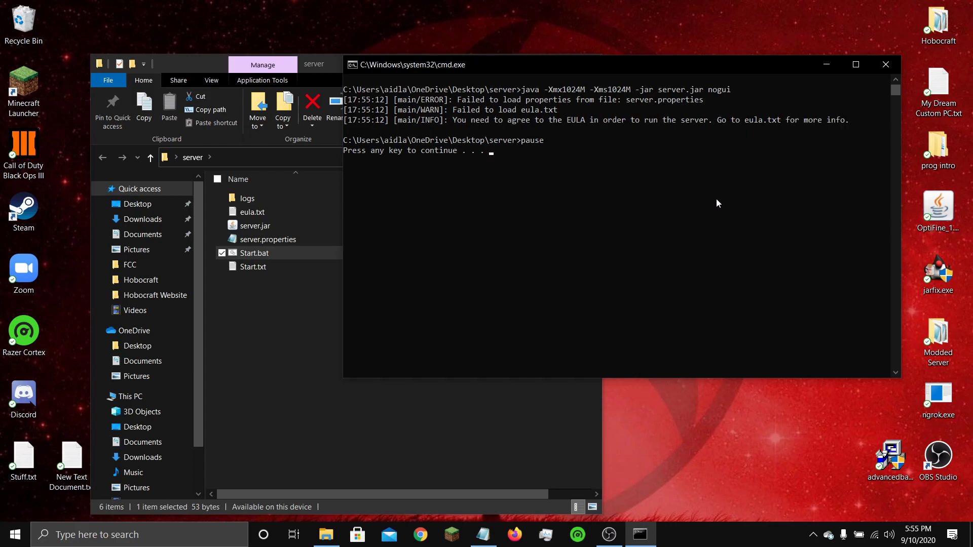
pyautogui.press('Return')
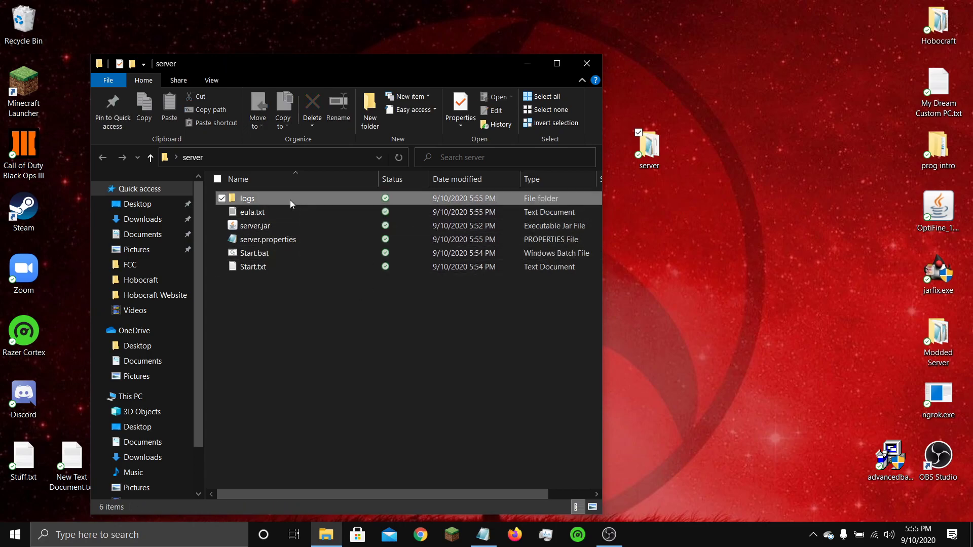
# Step: Open eula.txt, change its setting to eula=true, save the file and close it
pyautogui.click(275, 212)
pyautogui.doubleClick(276, 212)
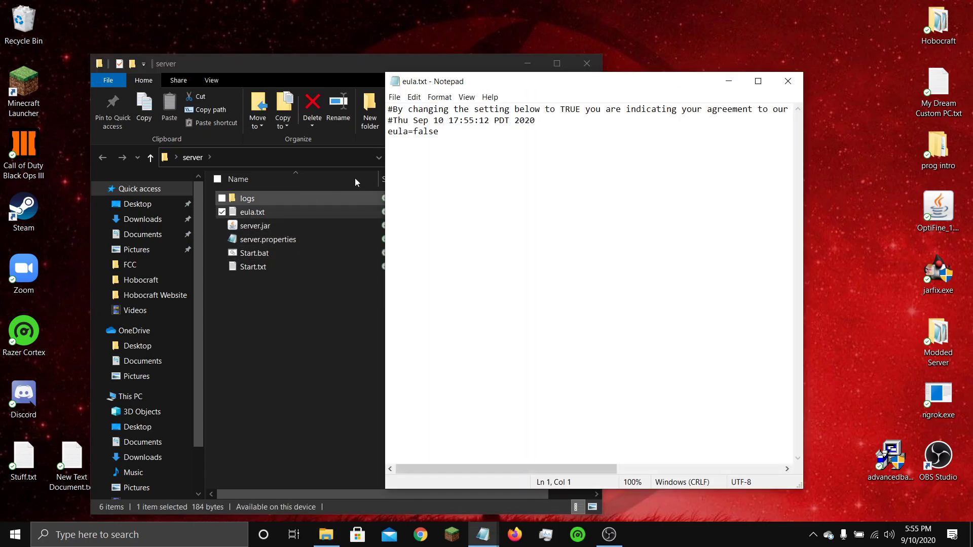
pyautogui.click(535, 129)
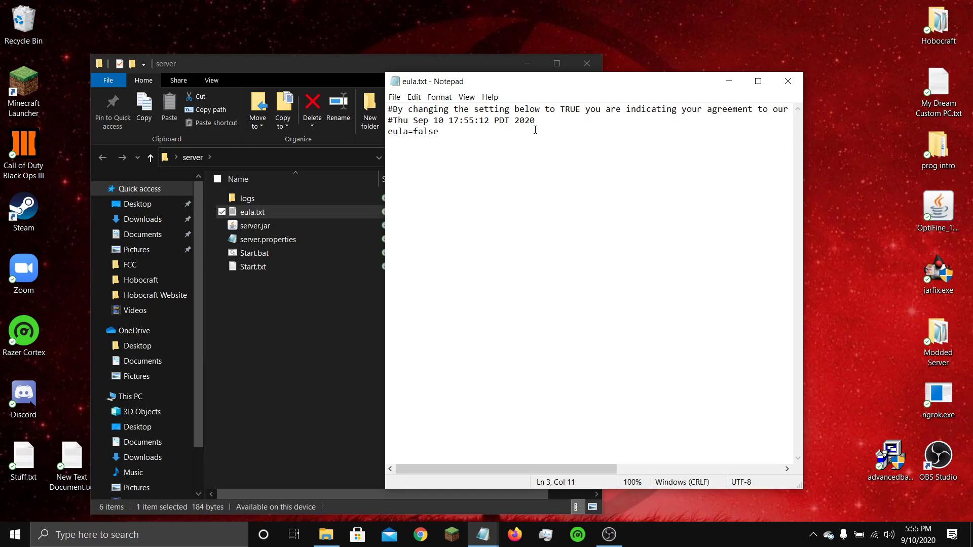
pyautogui.press('BackSpace')
pyautogui.press('BackSpace')
pyautogui.press('BackSpace')
pyautogui.press('BackSpace')
pyautogui.press('BackSpace')
pyautogui.write('true')
pyautogui.click(394, 96)
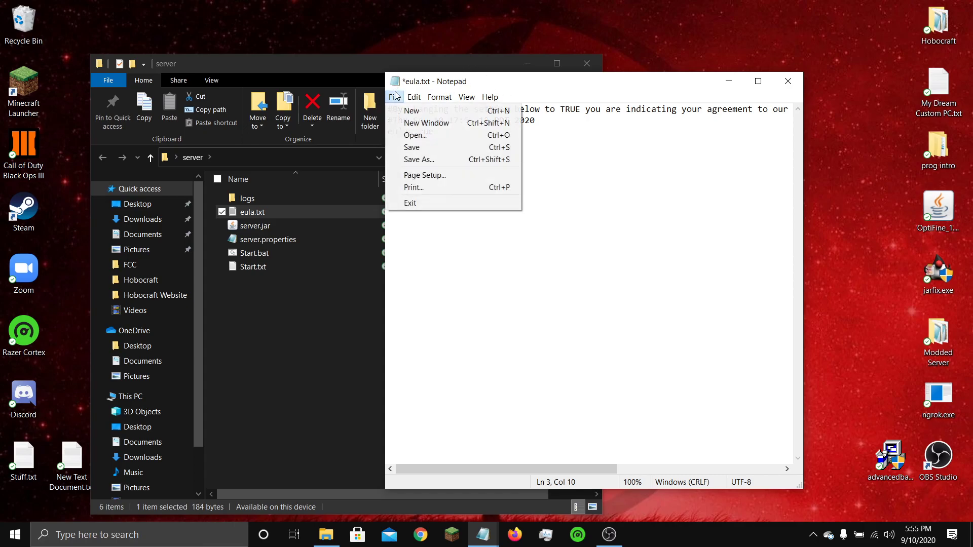
pyautogui.click(437, 152)
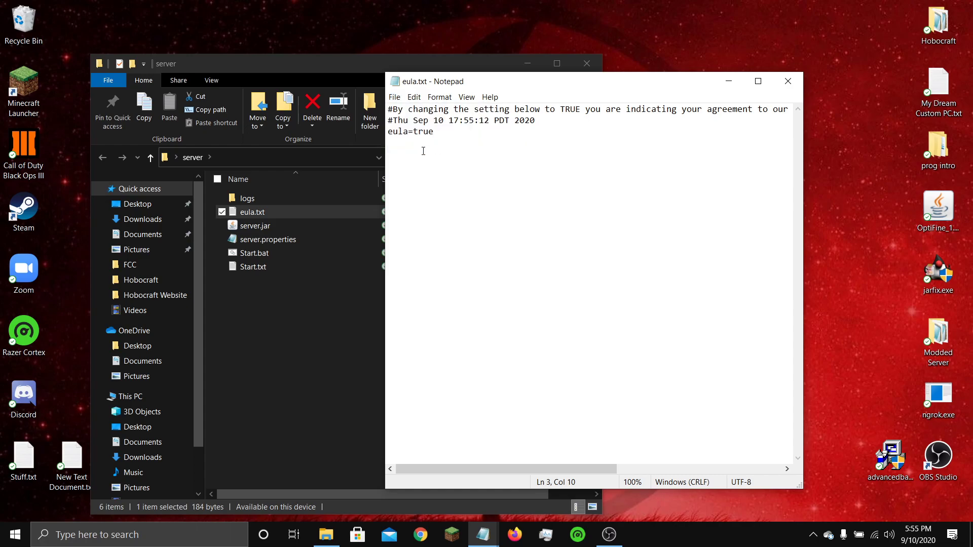
pyautogui.click(788, 81)
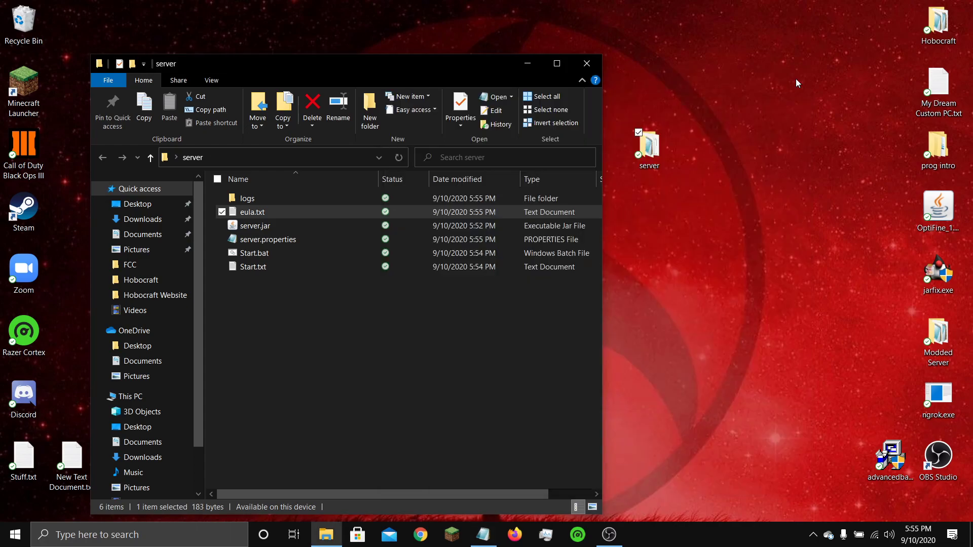
# Step: Run Start.bat again and arrange the console window and the server folder side by side
pyautogui.click(256, 253)
pyautogui.doubleClick(257, 253)
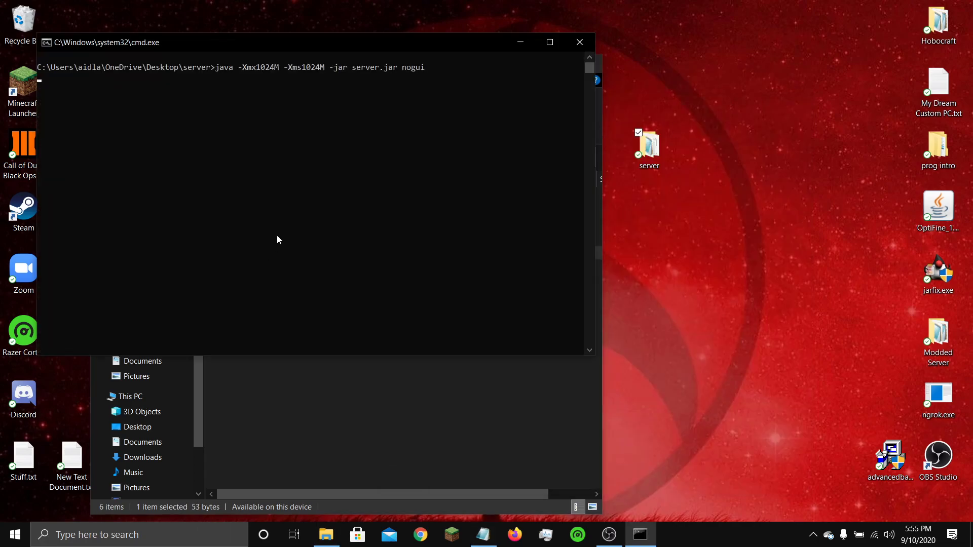
pyautogui.moveTo(182, 45); pyautogui.dragTo(595, 93)
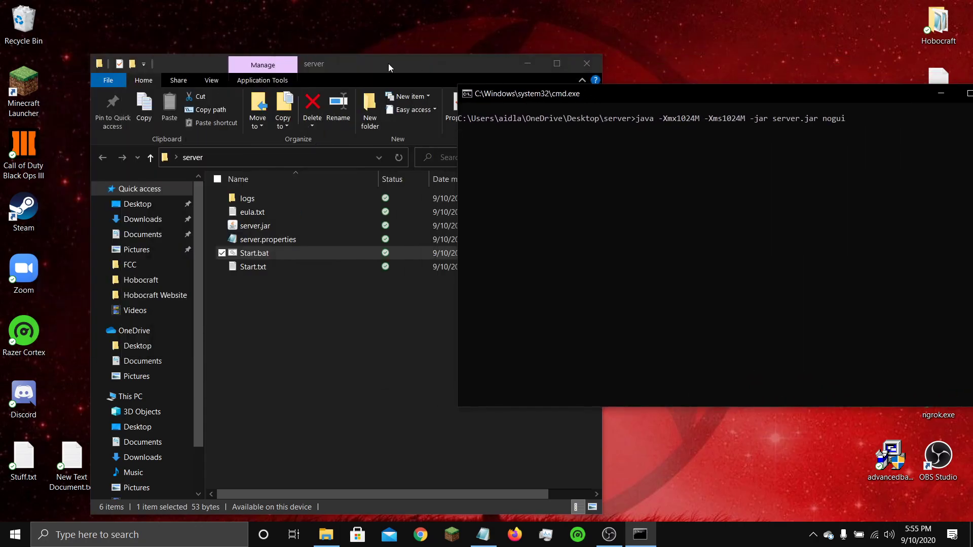
pyautogui.moveTo(399, 68); pyautogui.dragTo(350, 71)
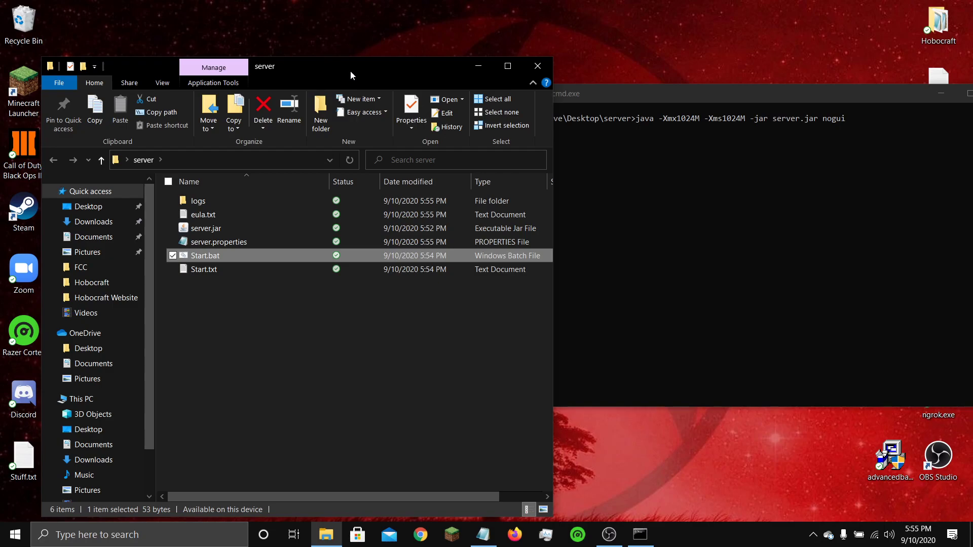
pyautogui.click(624, 93)
pyautogui.moveTo(624, 93); pyautogui.dragTo(603, 51)
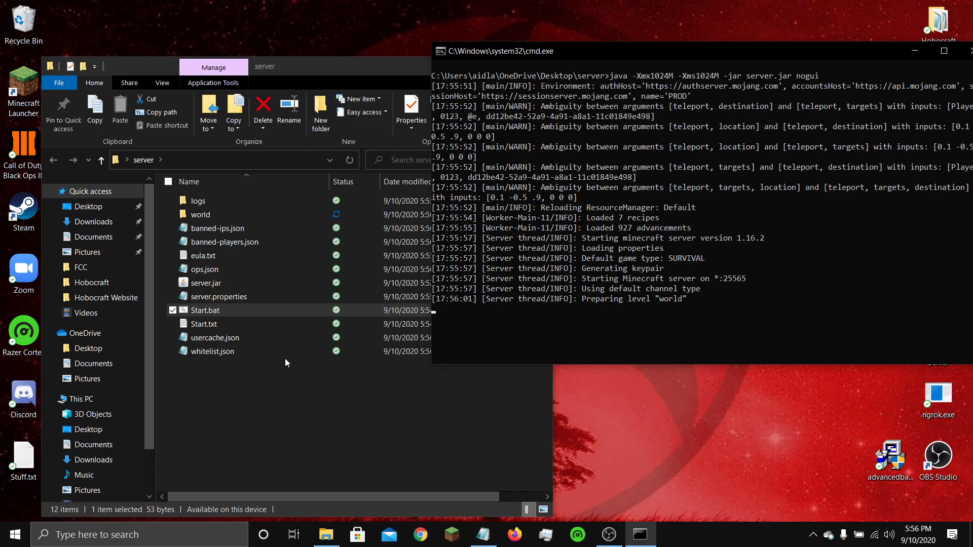
# Step: Follow the server's start-up log in the console through the world and spawn area preparation
pyautogui.click(543, 348)
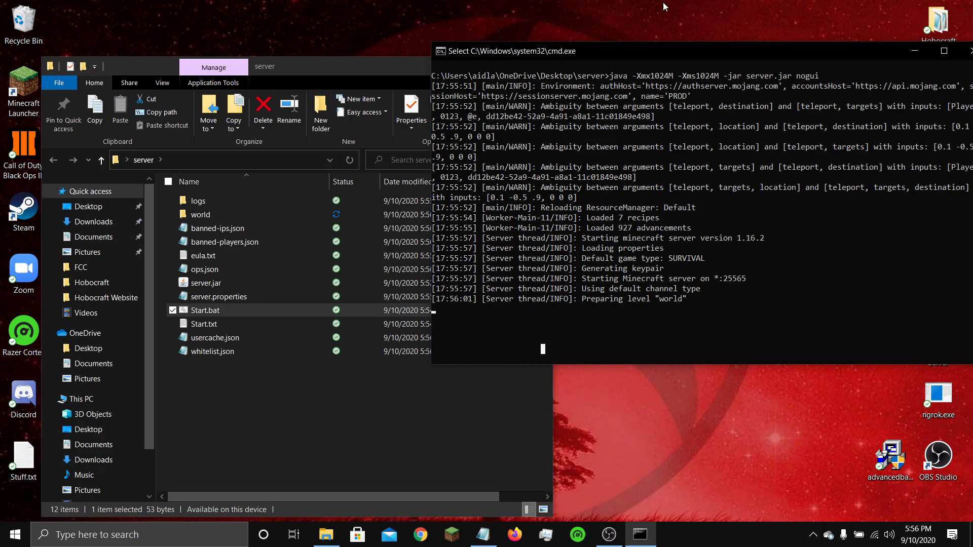
pyautogui.moveTo(623, 51); pyautogui.dragTo(457, 43)
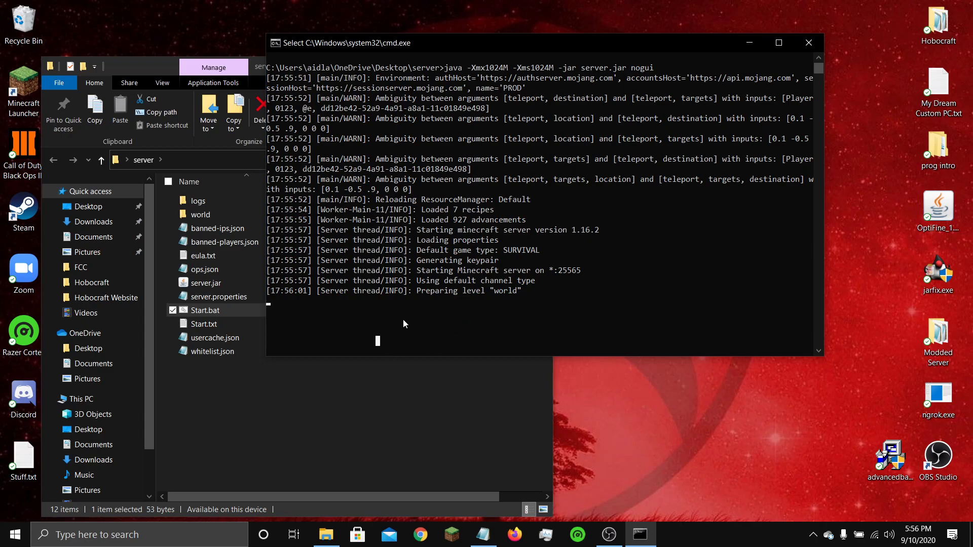
pyautogui.moveTo(426, 41); pyautogui.dragTo(449, 29)
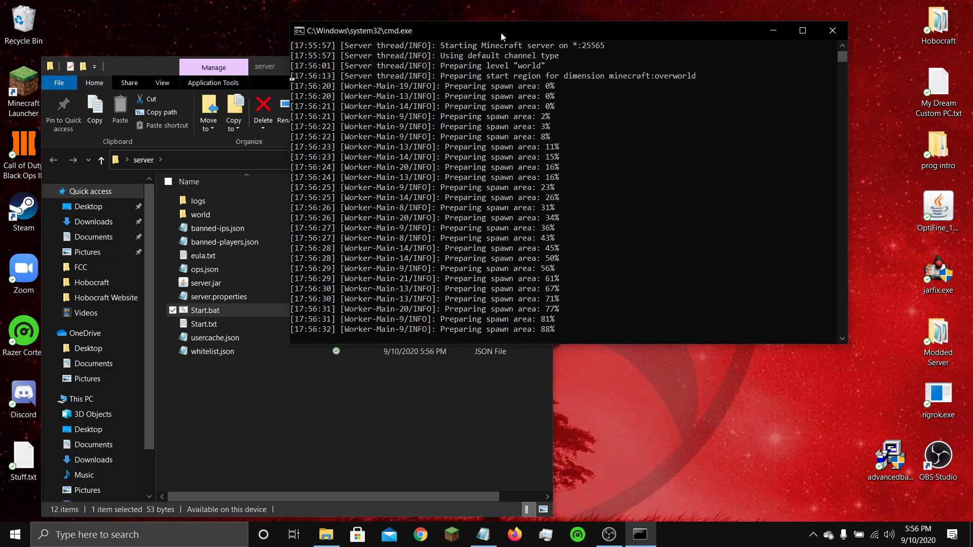
pyautogui.moveTo(501, 32); pyautogui.dragTo(479, 50)
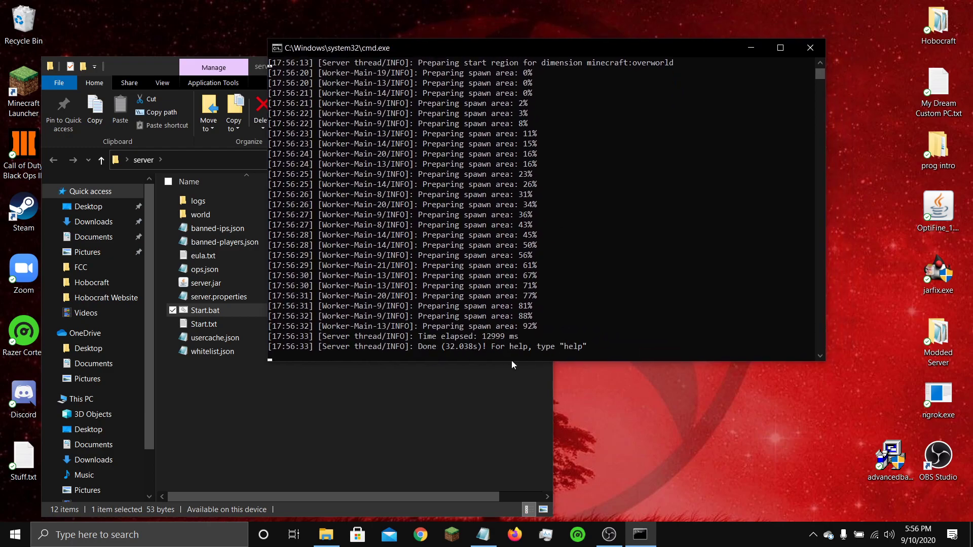
pyautogui.scroll(-1, 545, 181)
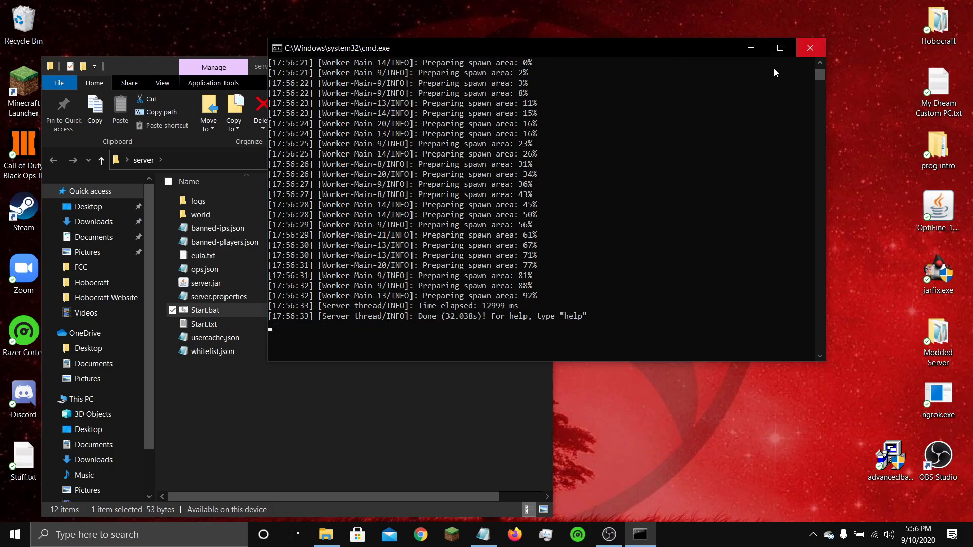
# Step: Shut down the server with the stop command, review the shutdown log and dismiss the console
pyautogui.write('s')
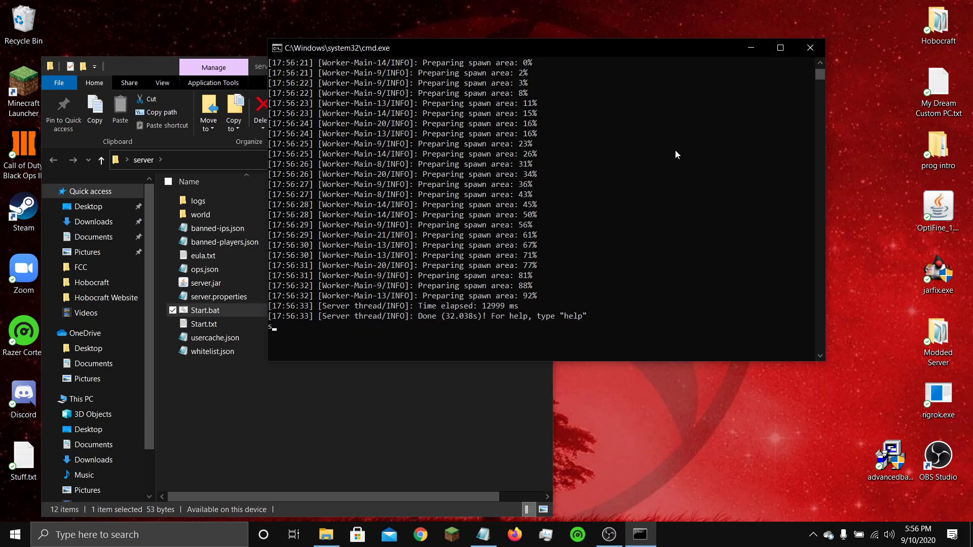
pyautogui.write('top')
pyautogui.press('Return')
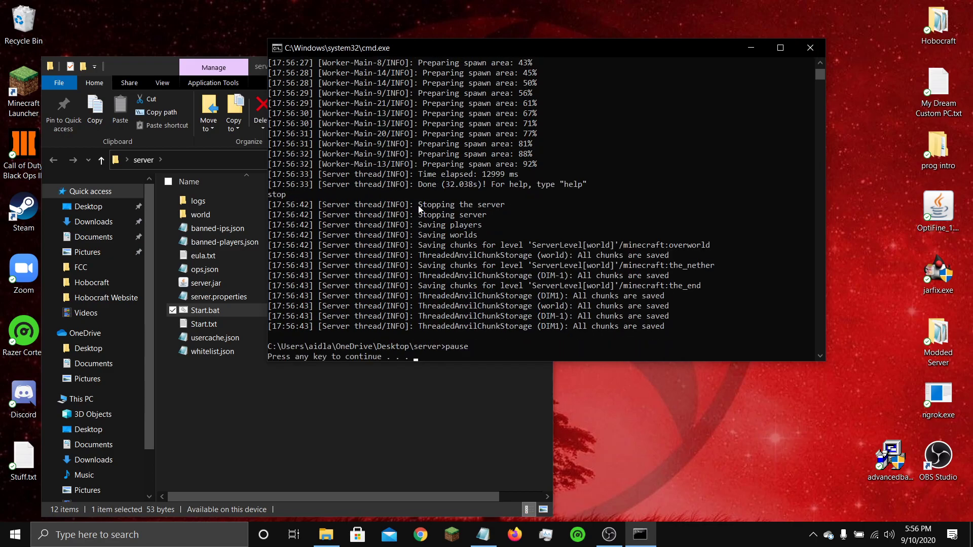
pyautogui.moveTo(421, 203); pyautogui.dragTo(507, 316)
pyautogui.click(507, 316)
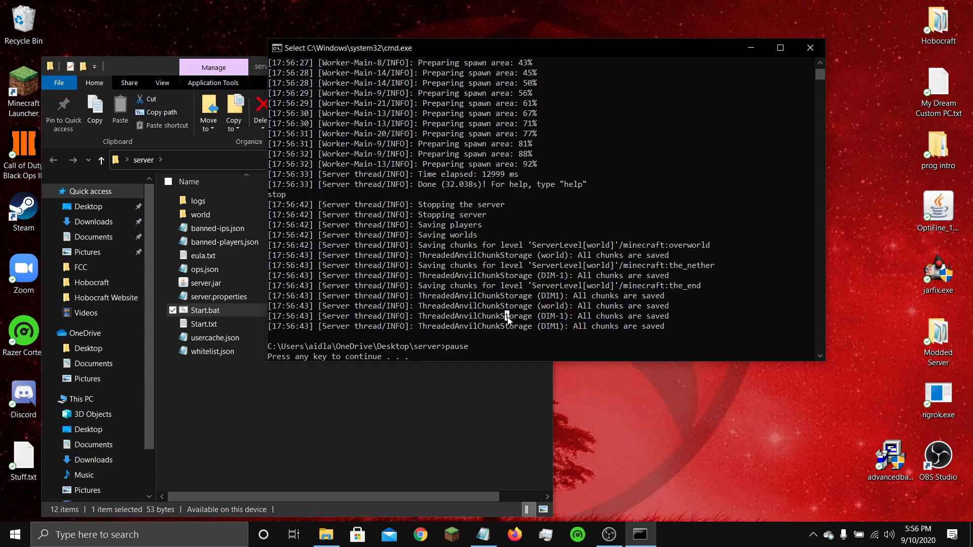
pyautogui.press('Escape')
pyautogui.click(520, 316)
pyautogui.rightClick(520, 313)
pyautogui.click(519, 312)
pyautogui.press('Return')
pyautogui.press('Return')
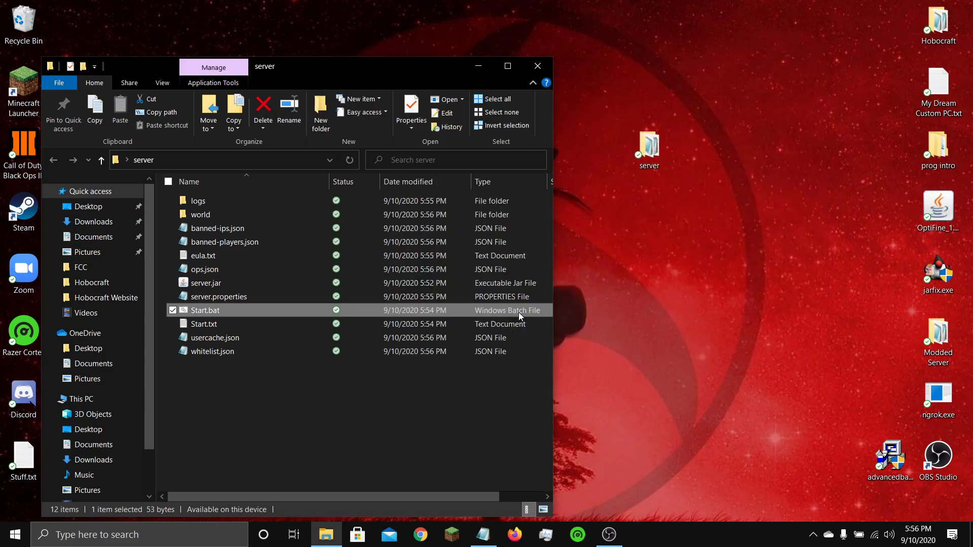
# Step: Look through the contents of the generated world folder and return to the server folder
pyautogui.click(403, 387)
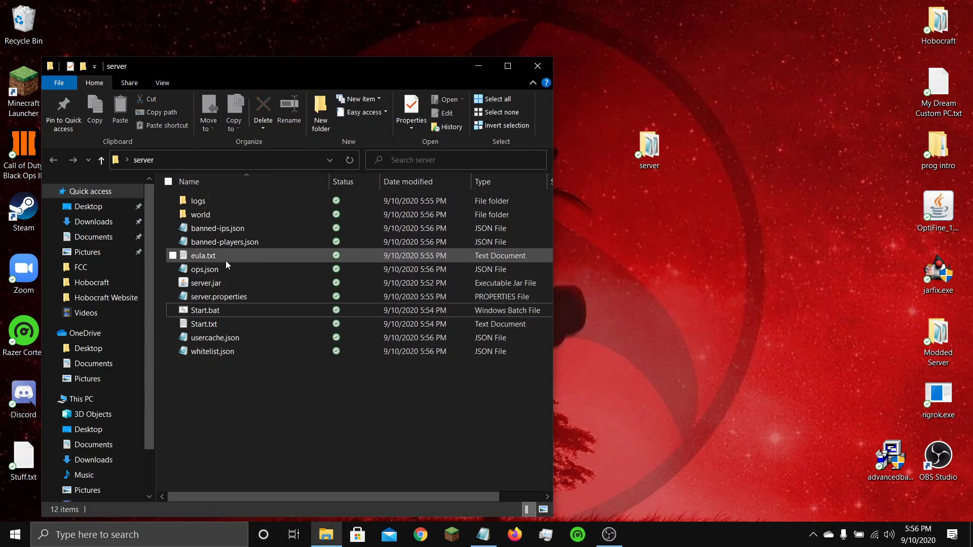
pyautogui.doubleClick(226, 214)
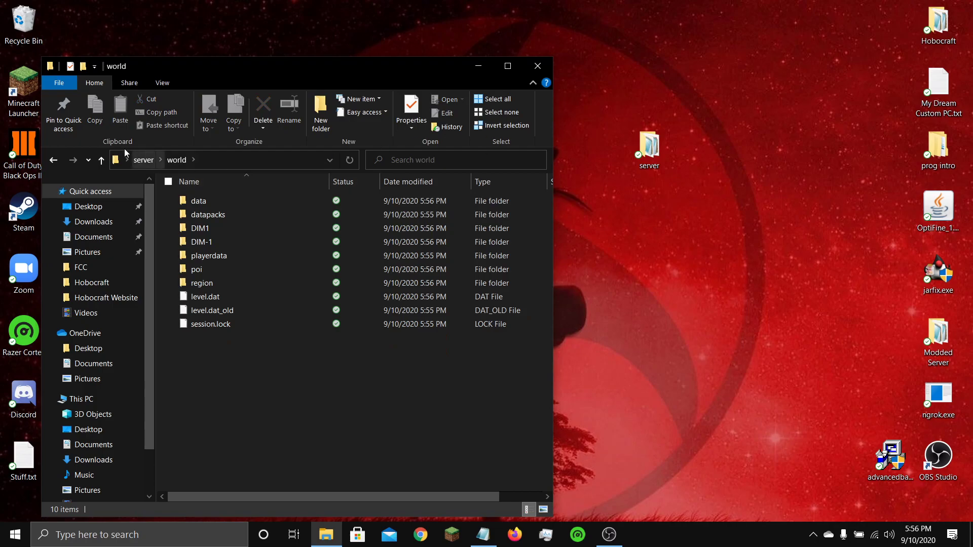
pyautogui.click(56, 165)
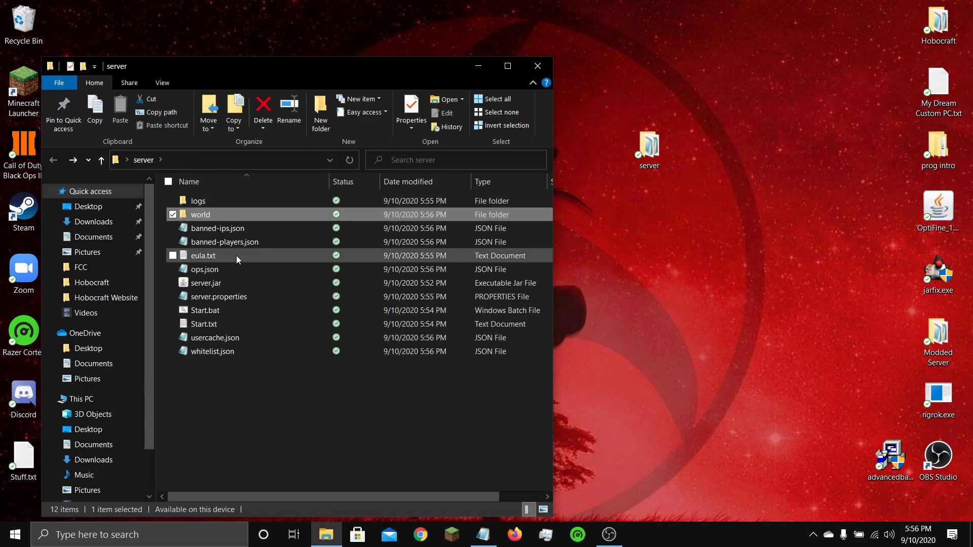
# Step: Open server.properties and examine its game settings, such as allow-nether, force-gamemode and difficulty
pyautogui.doubleClick(256, 296)
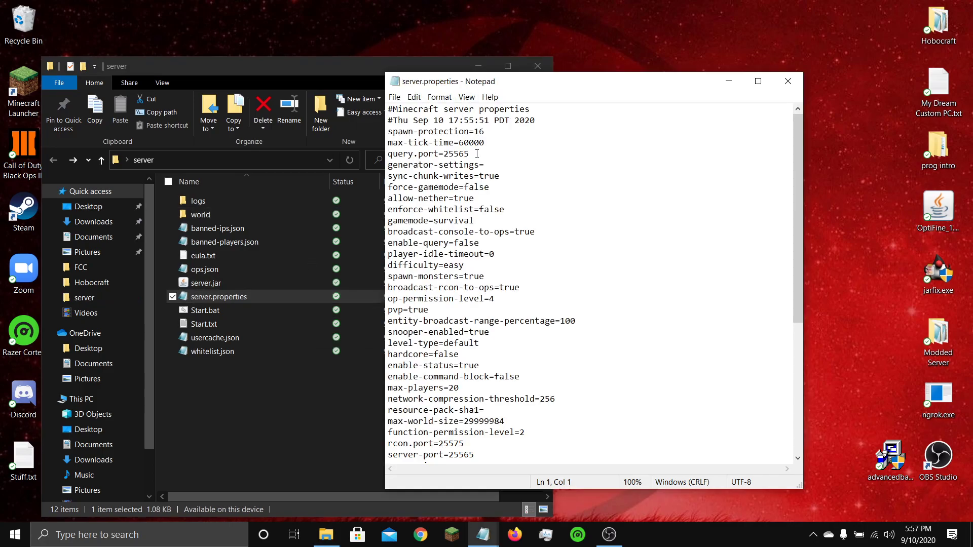
pyautogui.moveTo(463, 187); pyautogui.dragTo(496, 191)
pyautogui.click(506, 188)
pyautogui.moveTo(453, 198); pyautogui.dragTo(507, 214)
pyautogui.click(481, 199)
pyautogui.click(475, 265)
pyautogui.moveTo(462, 262); pyautogui.dragTo(444, 264)
pyautogui.scroll(-3, 516, 340)
pyautogui.click(516, 341)
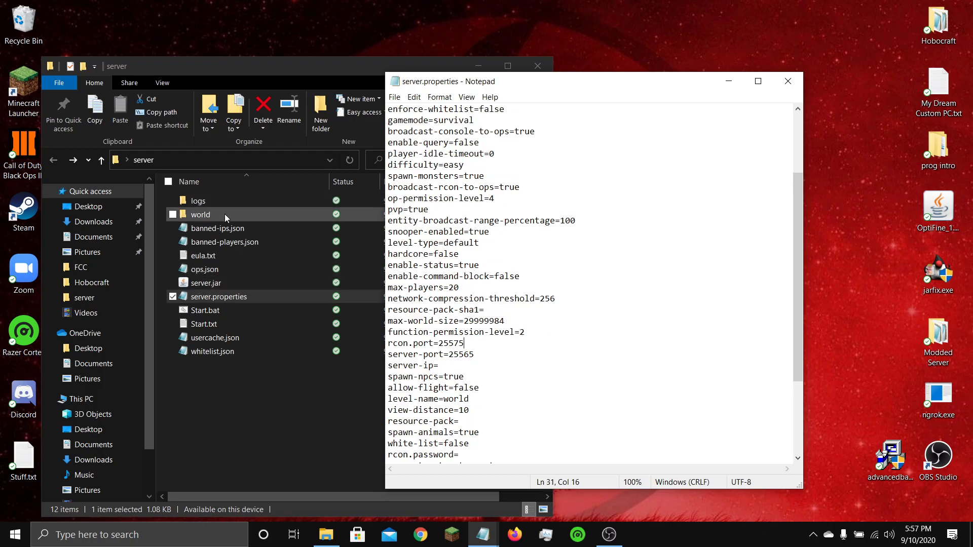
# Step: Set level-name to Server World in server.properties, save the file and close it
pyautogui.scroll(-4, 592, 343)
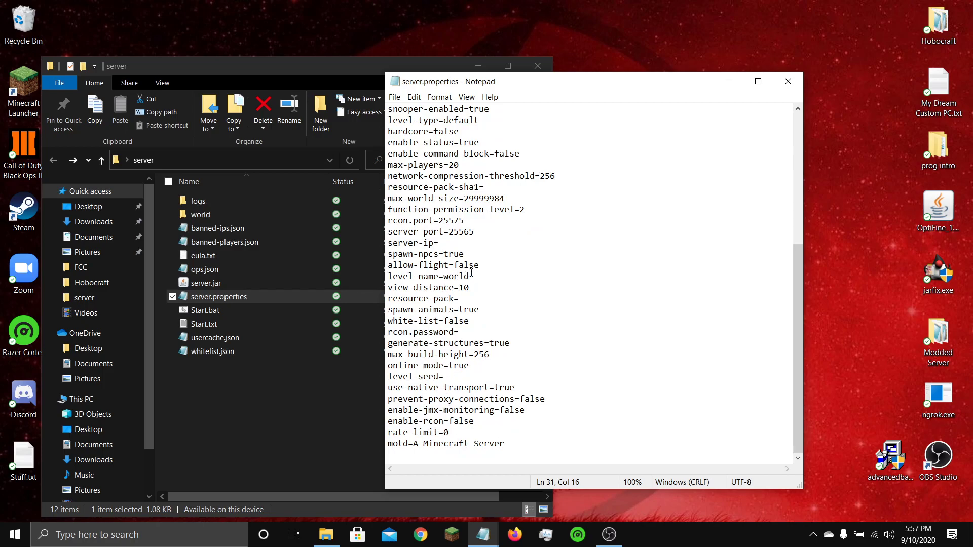
pyautogui.moveTo(470, 276); pyautogui.dragTo(445, 279)
pyautogui.write('Server')
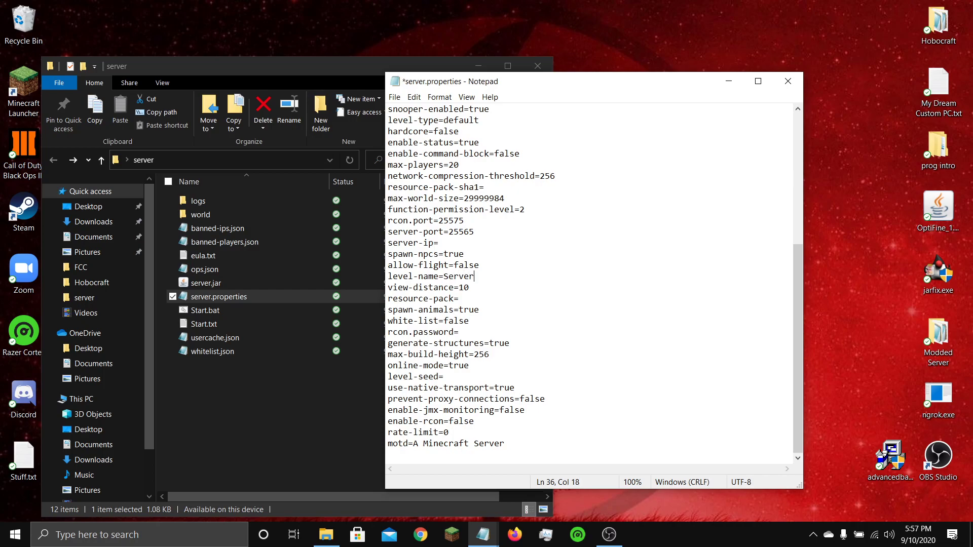
pyautogui.write(' World')
pyautogui.click(394, 97)
pyautogui.click(427, 147)
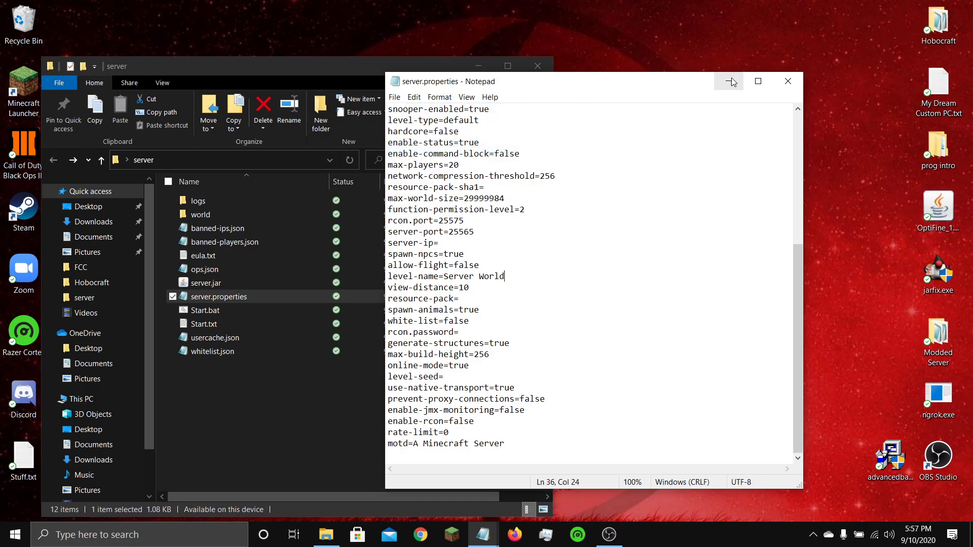
pyautogui.click(788, 81)
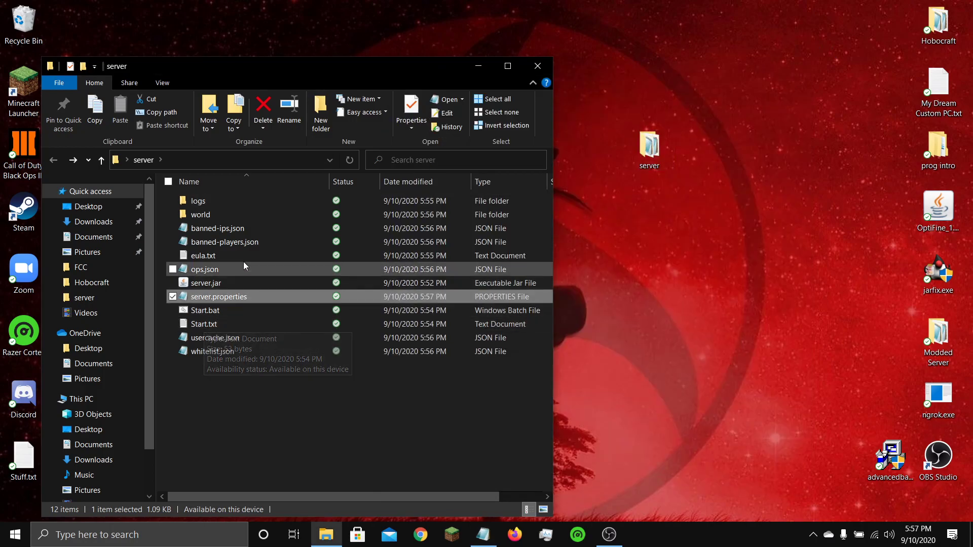
# Step: Delete the old world folder from the server folder
pyautogui.rightClick(210, 218)
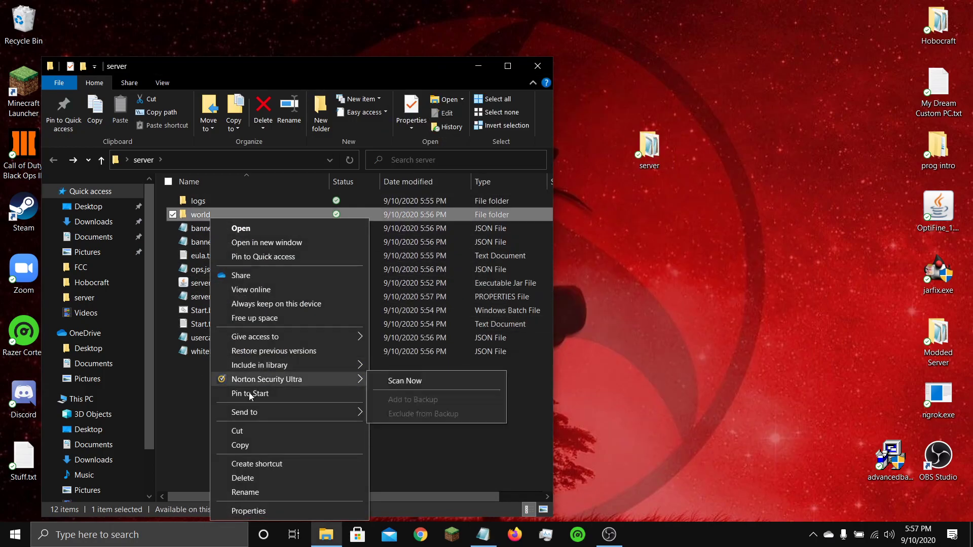
pyautogui.click(255, 479)
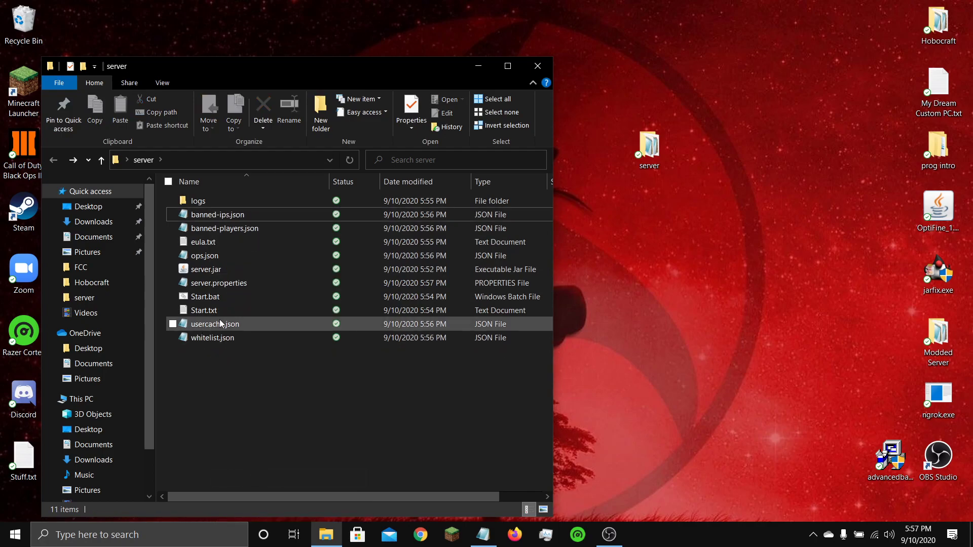
# Step: Open Start.txt, examine the -Xmx and -Xms memory arguments of the launch command, and close the file
pyautogui.doubleClick(205, 307)
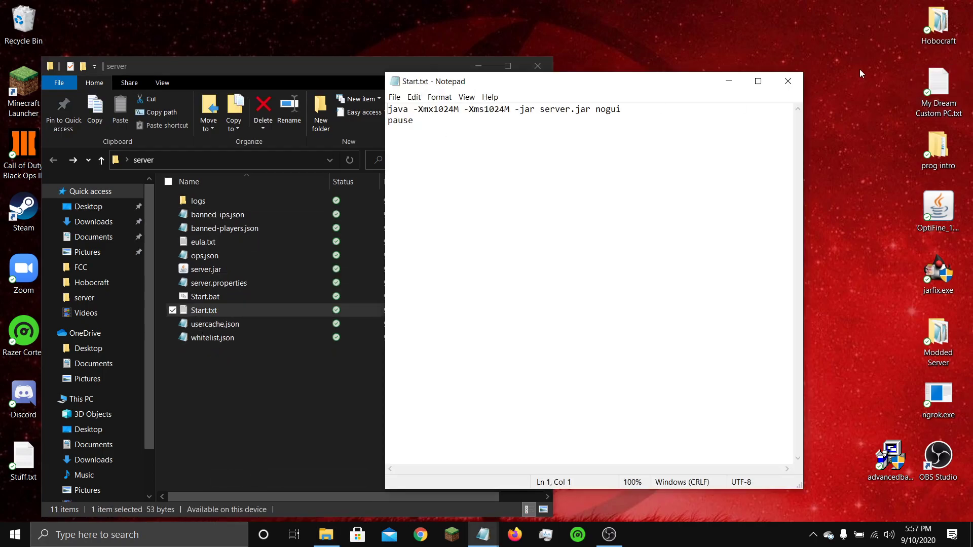
pyautogui.click(794, 85)
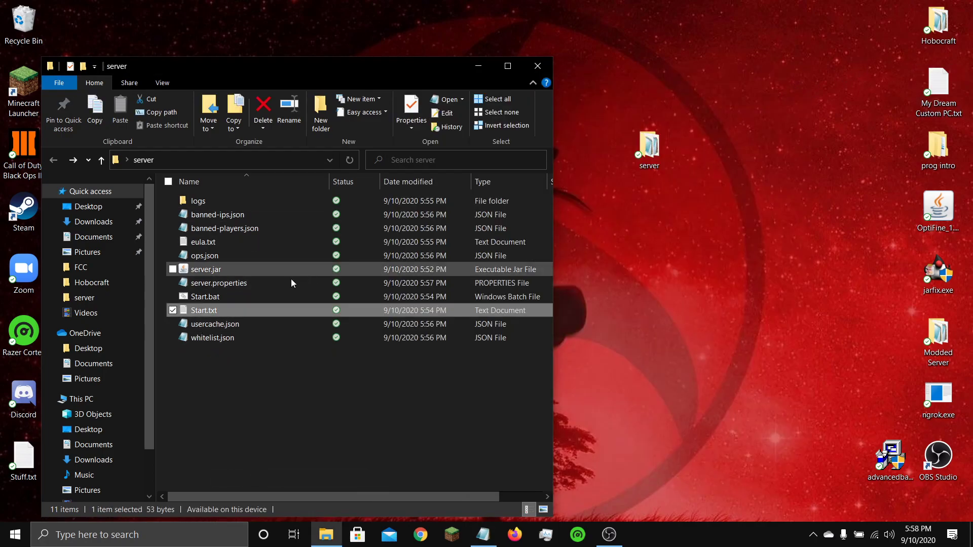
pyautogui.rightClick(246, 311)
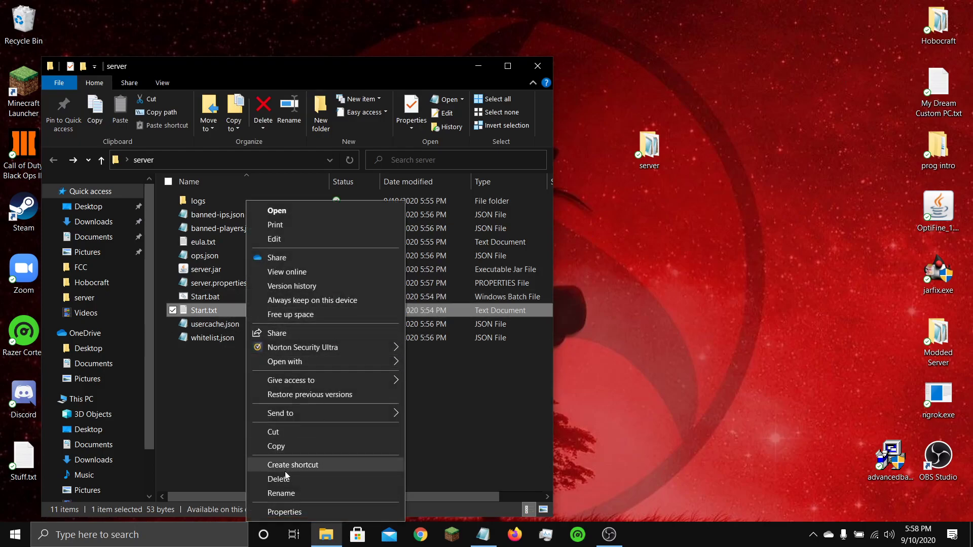
pyautogui.click(415, 445)
pyautogui.doubleClick(221, 312)
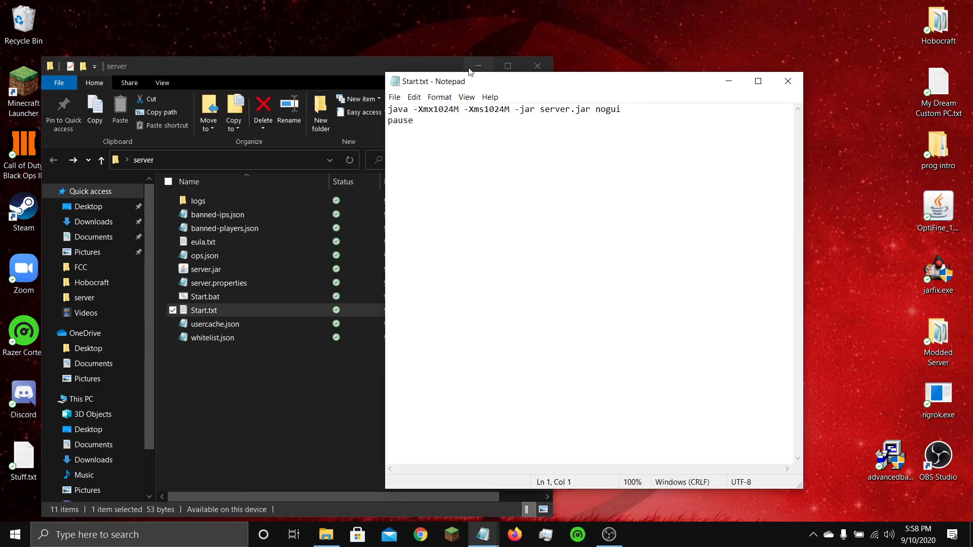
pyautogui.moveTo(510, 109); pyautogui.dragTo(415, 110)
pyautogui.click(414, 111)
pyautogui.moveTo(484, 111); pyautogui.dragTo(463, 111)
pyautogui.click(788, 81)
# Step: Run Start.bat again, place the console beside the file list and check for the Server World folder
pyautogui.doubleClick(203, 297)
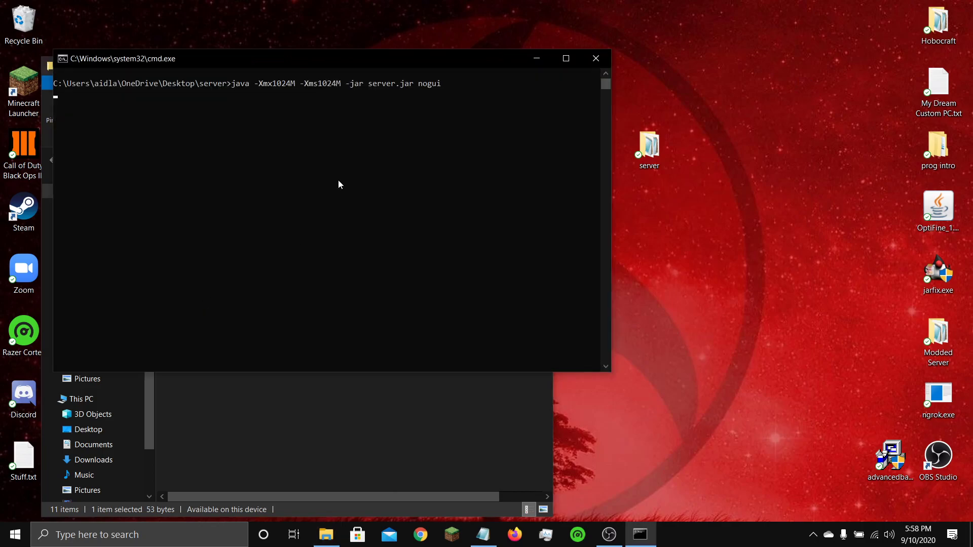
pyautogui.moveTo(292, 64); pyautogui.dragTo(655, 114)
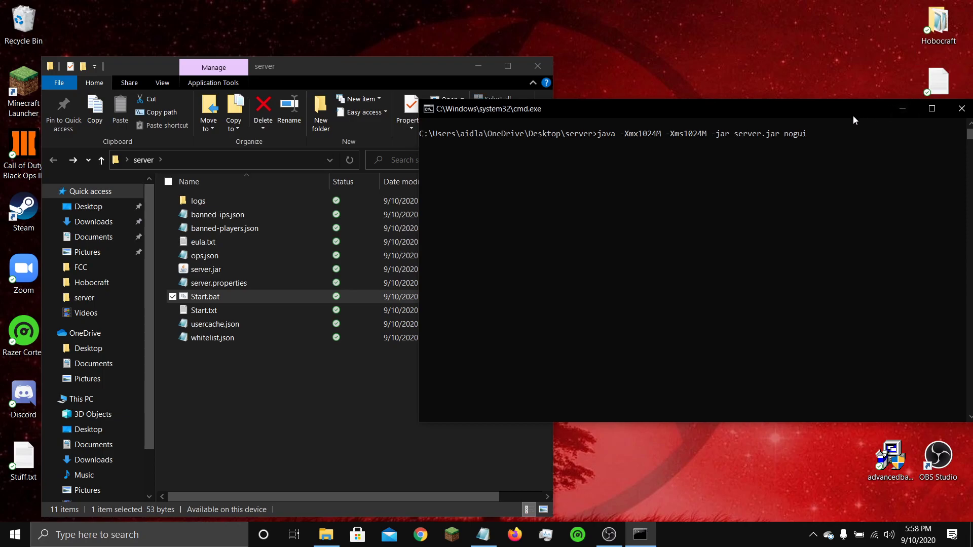
pyautogui.moveTo(853, 115); pyautogui.dragTo(726, 123)
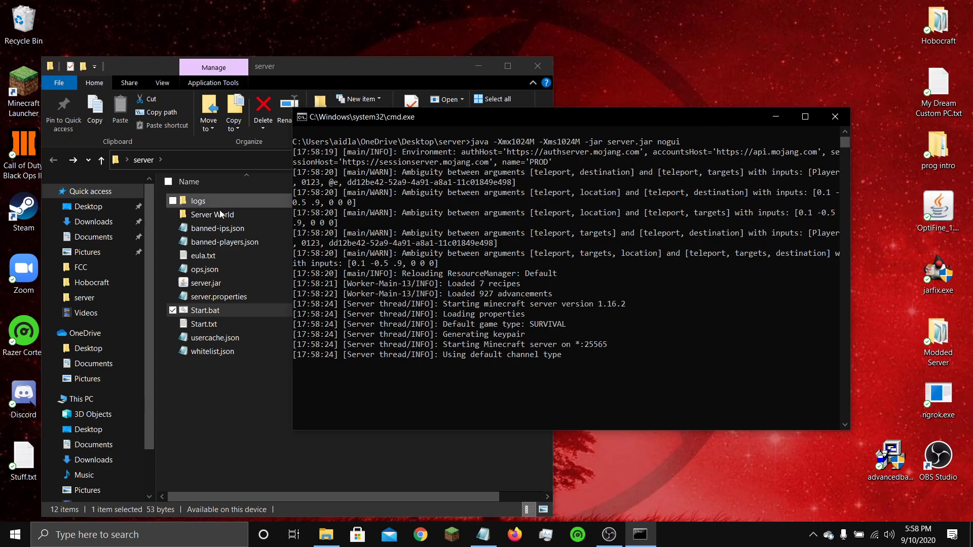
pyautogui.click(220, 209)
pyautogui.click(714, 118)
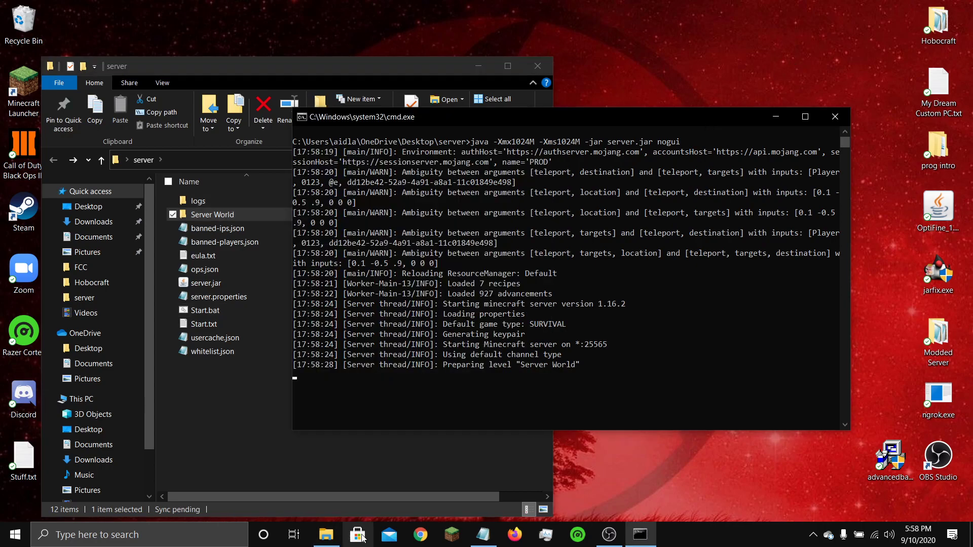
# Step: Close the server console during spawn area preparation and clear the selection in the server folder
pyautogui.click(442, 542)
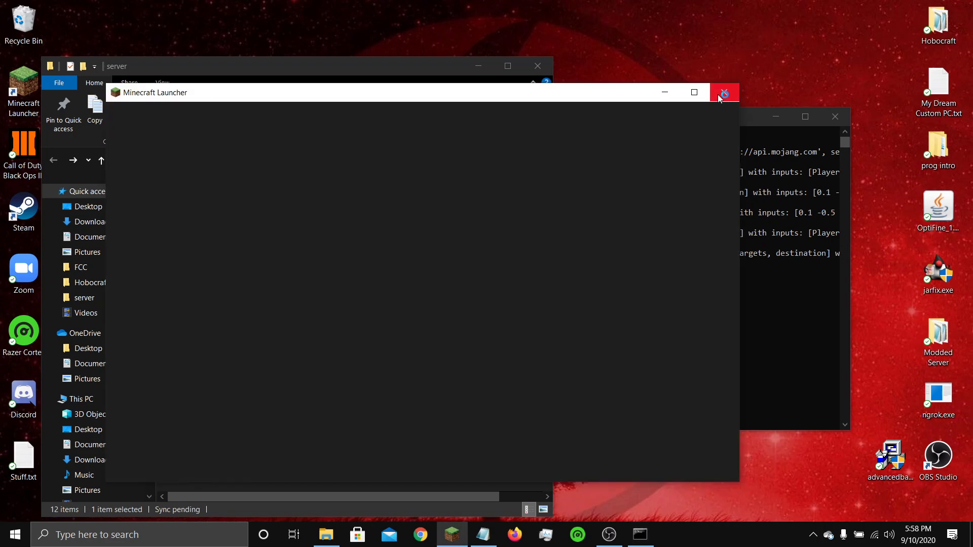
pyautogui.click(724, 93)
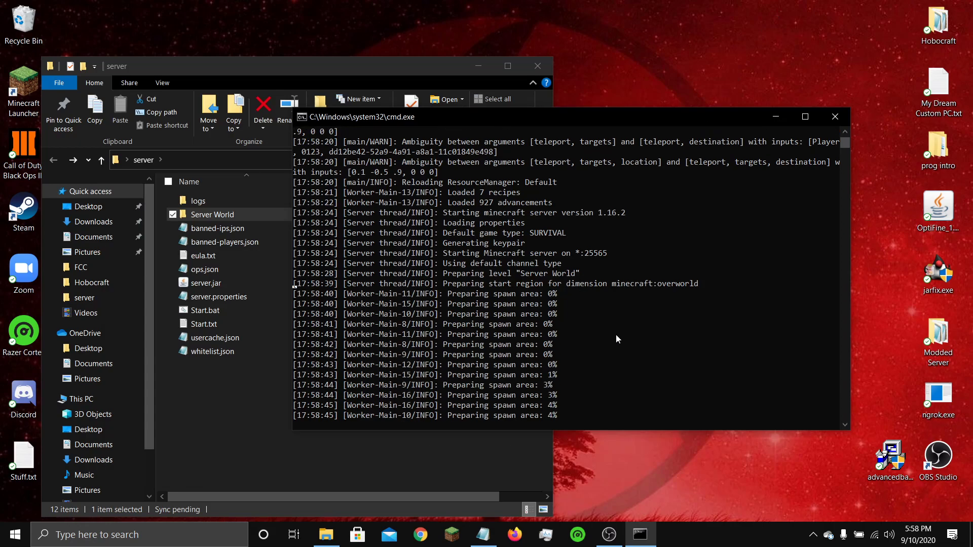
pyautogui.click(836, 117)
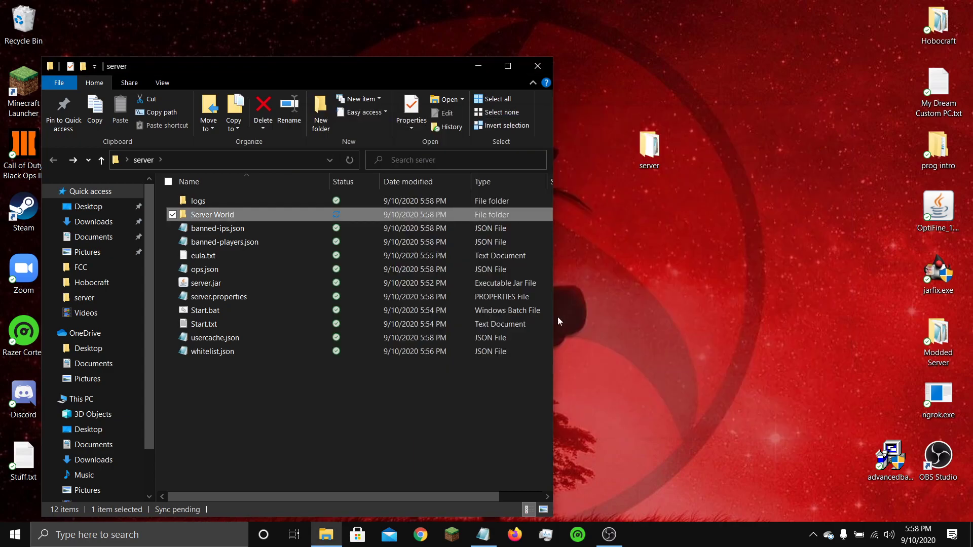
pyautogui.click(315, 386)
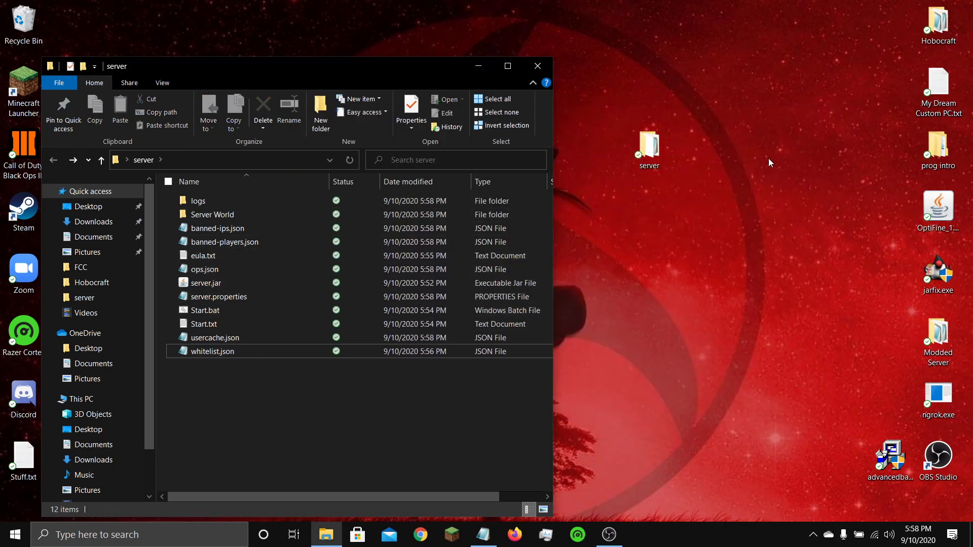
pyautogui.moveTo(767, 161); pyautogui.dragTo(759, 196)
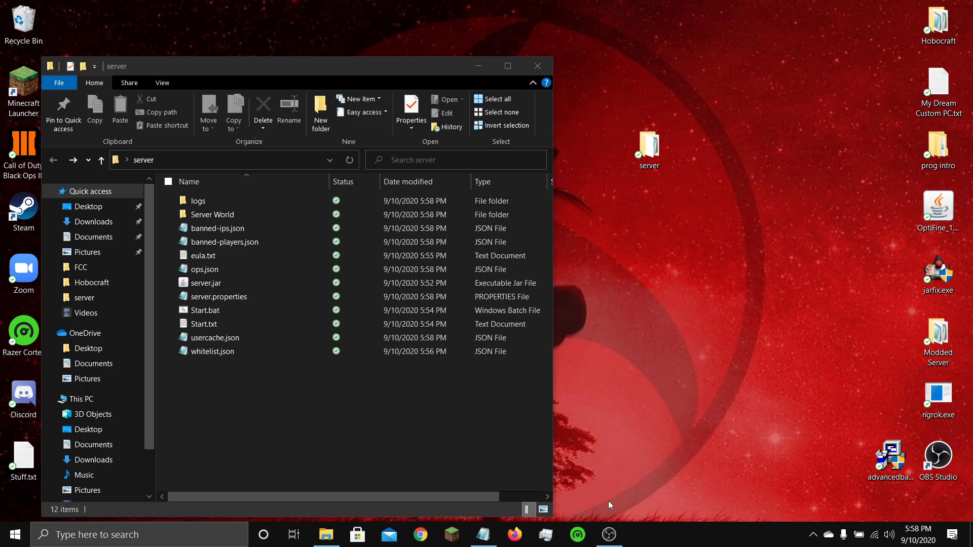
# Step: Switch to Firefox, move its window clear of the file list and search Google for "java 64 bit download"
pyautogui.click(515, 536)
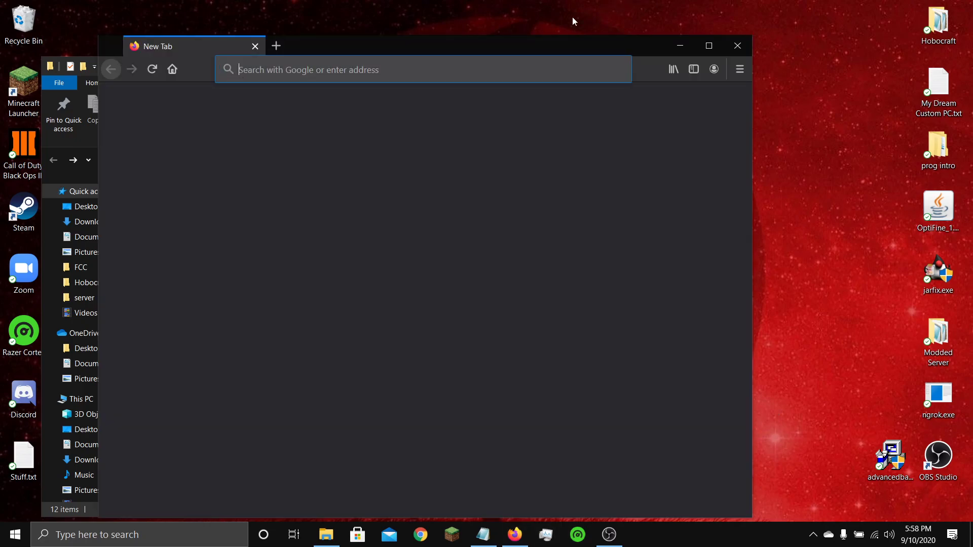
pyautogui.moveTo(523, 46); pyautogui.dragTo(615, 28)
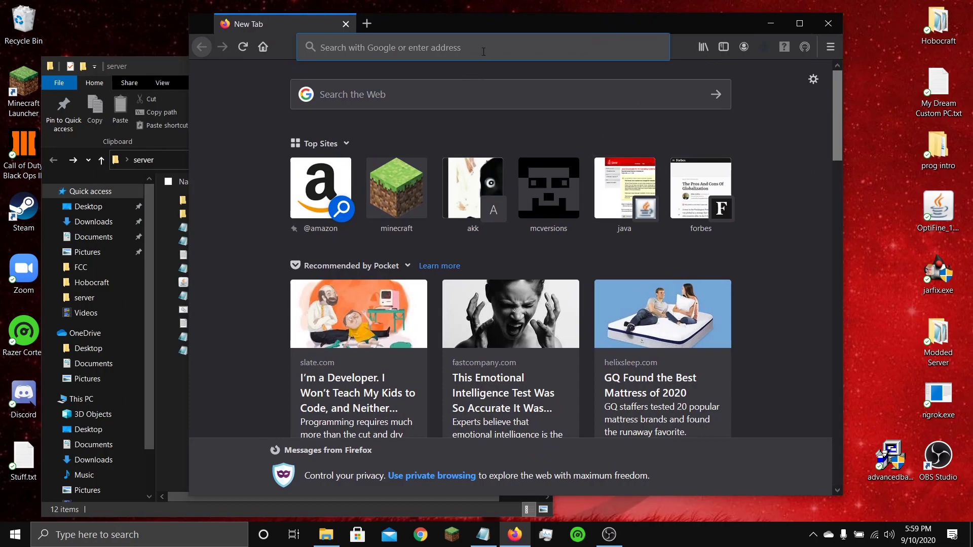
pyautogui.write('h')
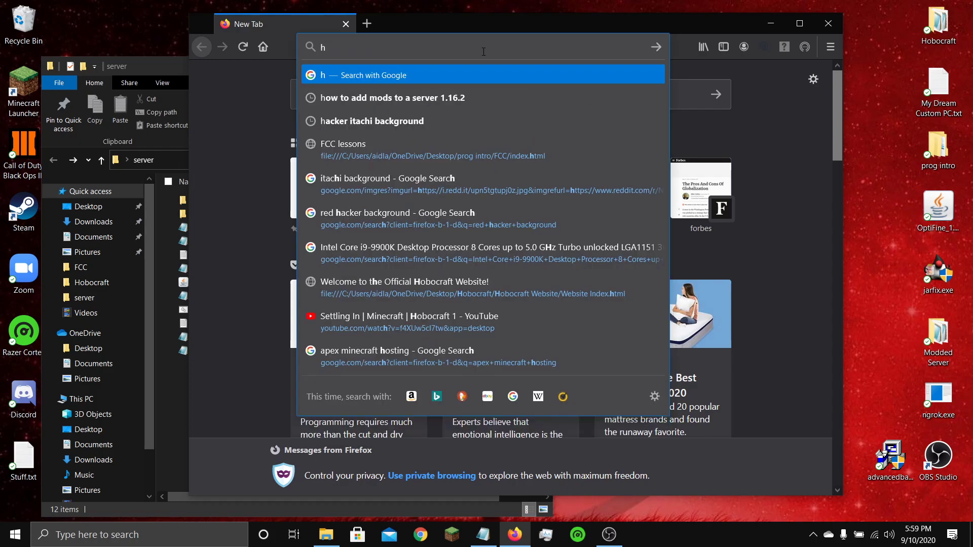
pyautogui.press('BackSpace')
pyautogui.write('java ')
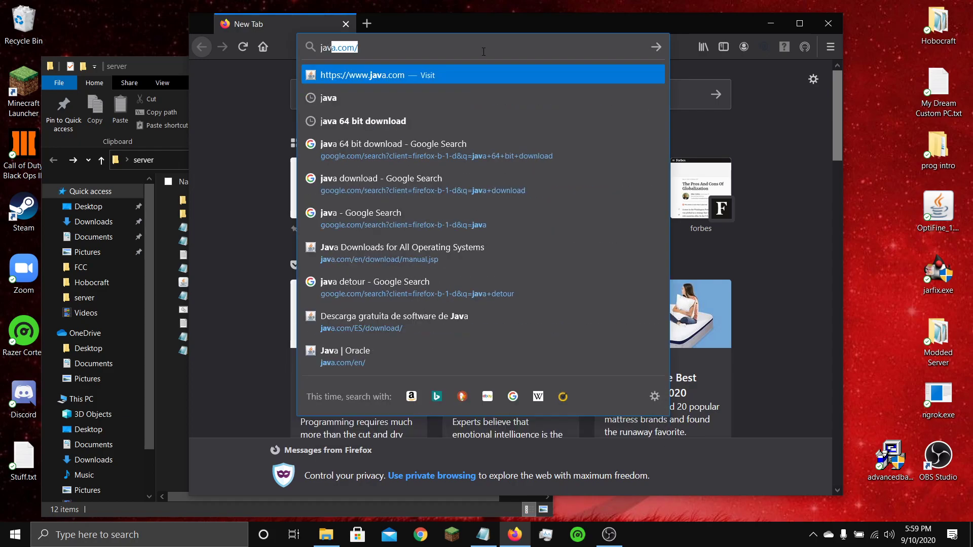
pyautogui.write('64')
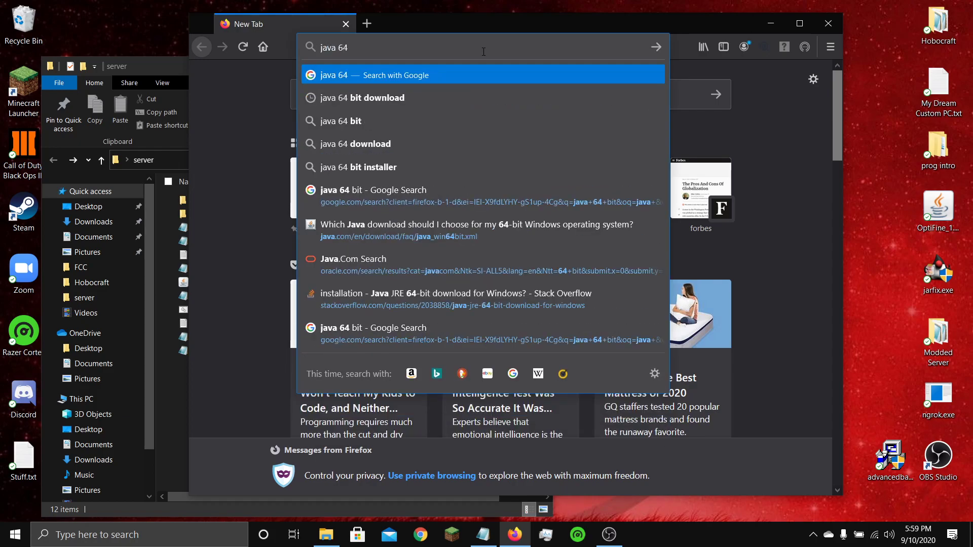
pyautogui.write(' bit download')
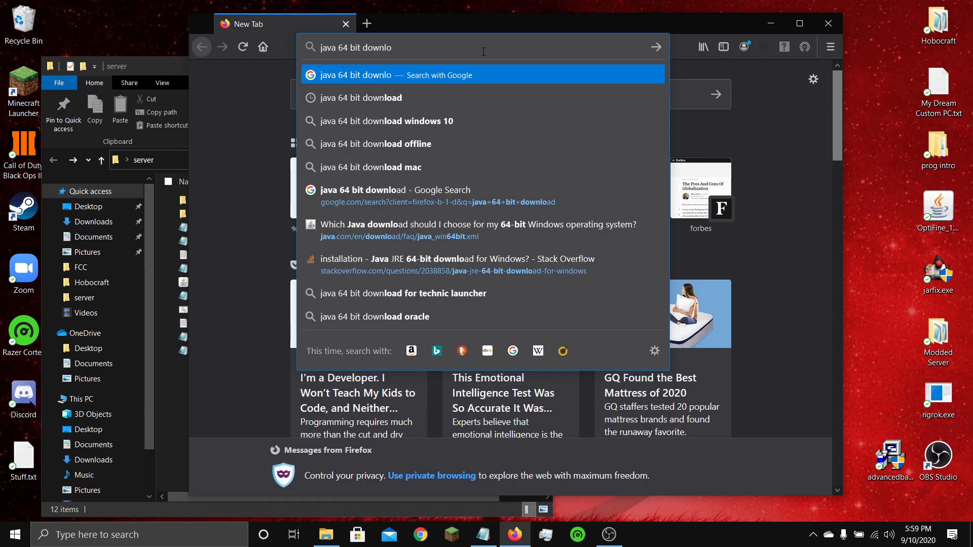
pyautogui.press('Return')
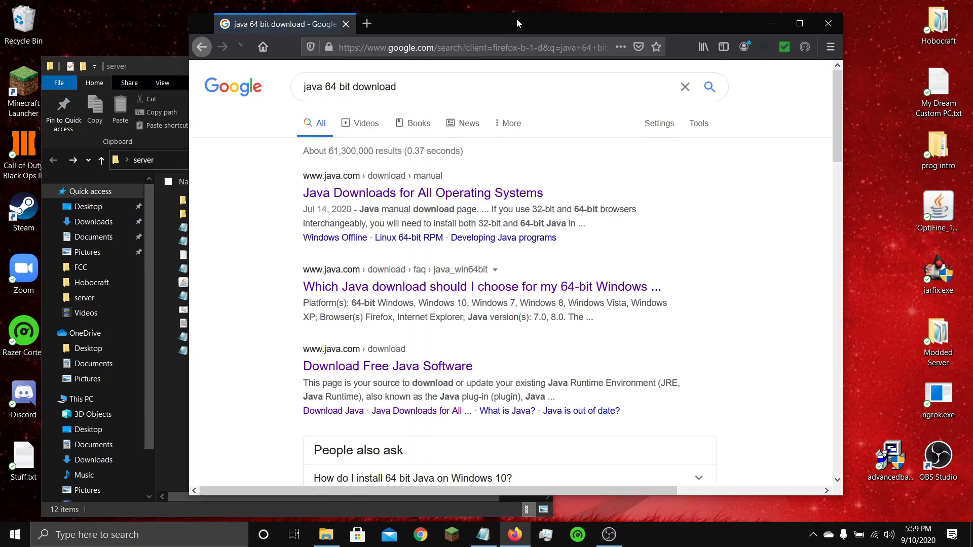
# Step: Move the Firefox window closer to the server folder window, bring that folder window forward and close it
pyautogui.moveTo(512, 22); pyautogui.dragTo(477, 32)
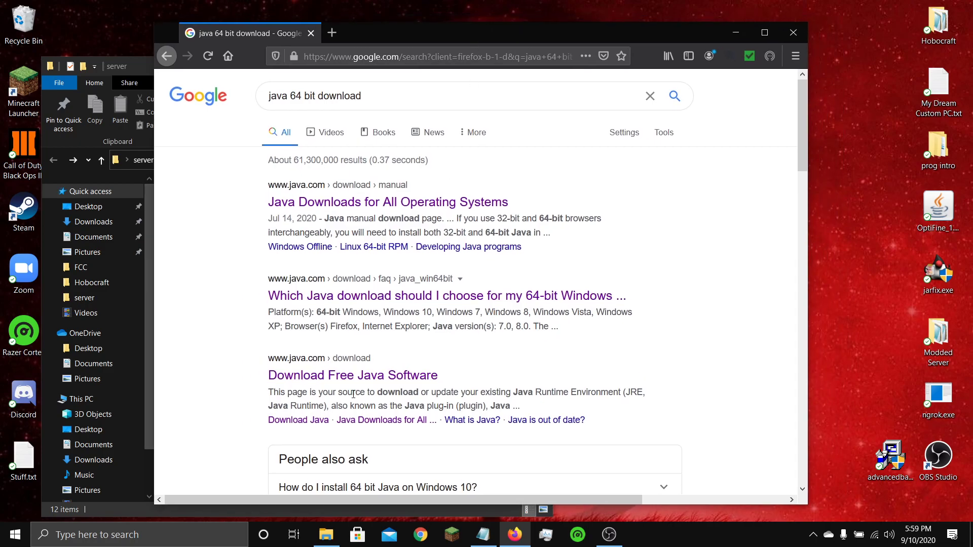
pyautogui.click(326, 535)
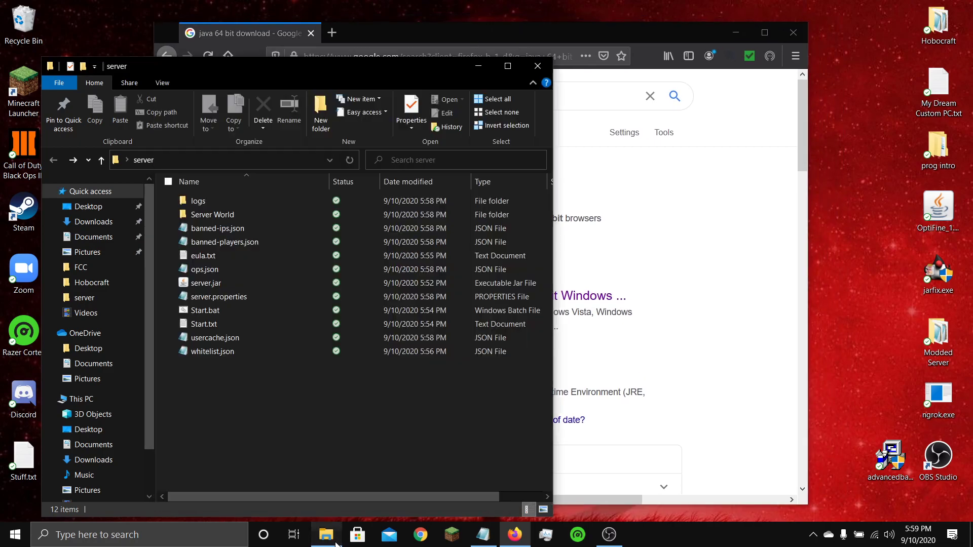
pyautogui.moveTo(327, 66); pyautogui.dragTo(348, 65)
pyautogui.click(560, 64)
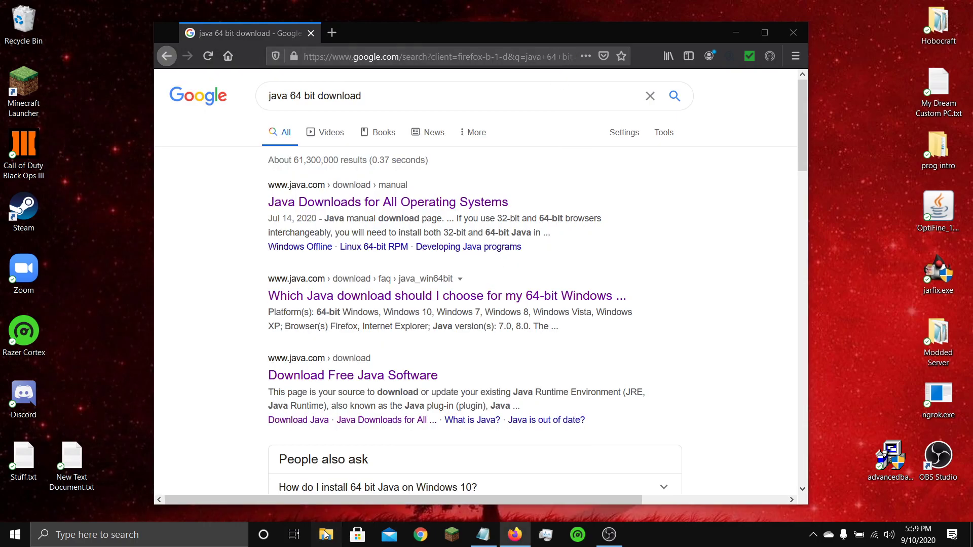
# Step: Open the properties of This PC, check the system type for a 64-bit operating system, and close both windows
pyautogui.click(326, 535)
pyautogui.scroll(-1, 102, 355)
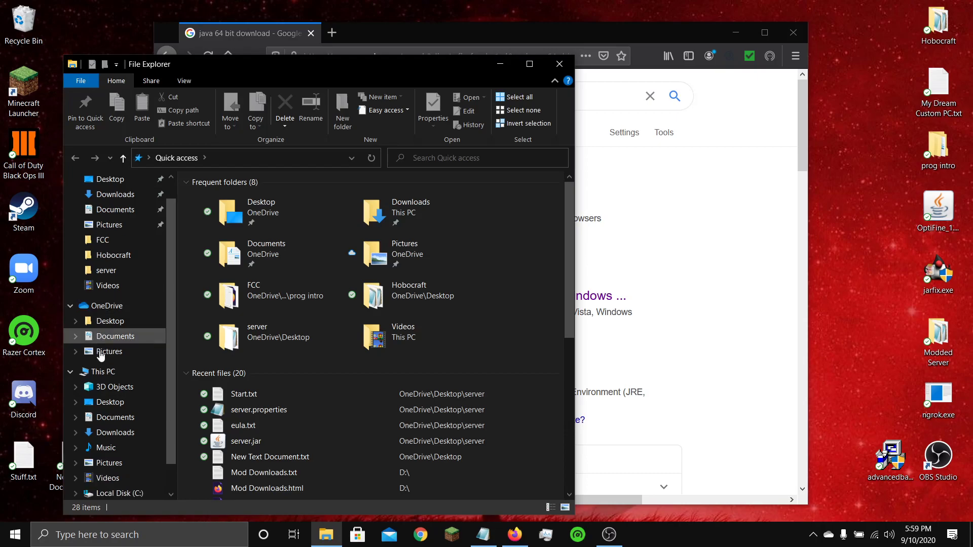
pyautogui.click(99, 371)
pyautogui.rightClick(99, 371)
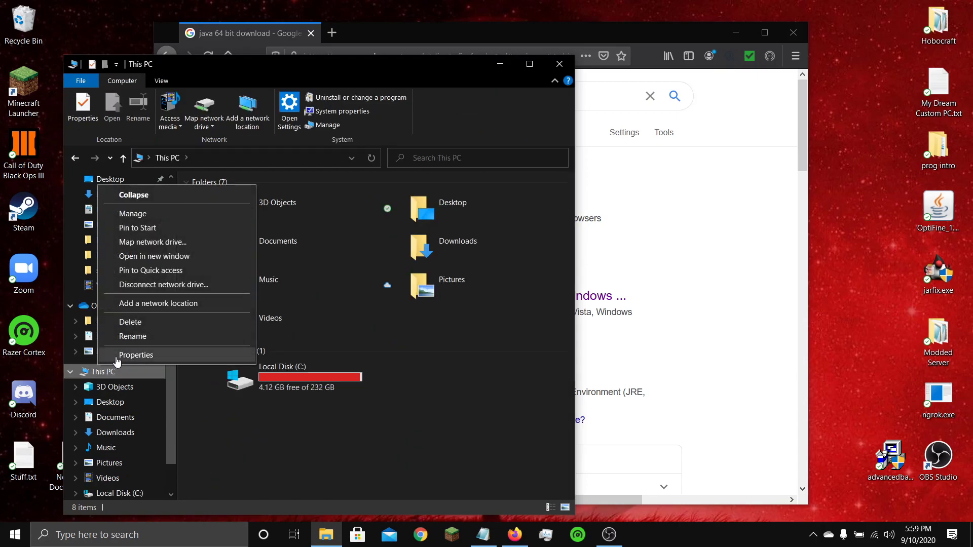
pyautogui.click(129, 355)
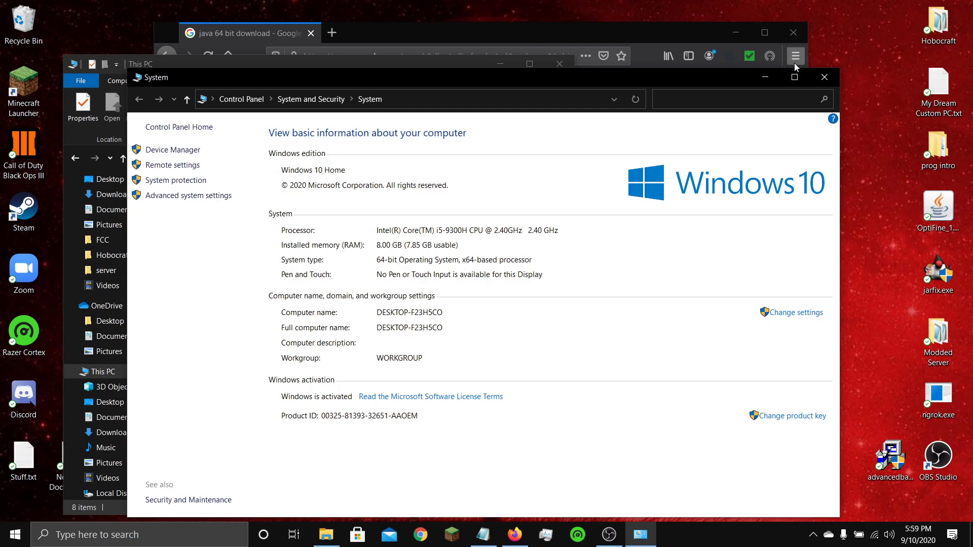
pyautogui.click(825, 77)
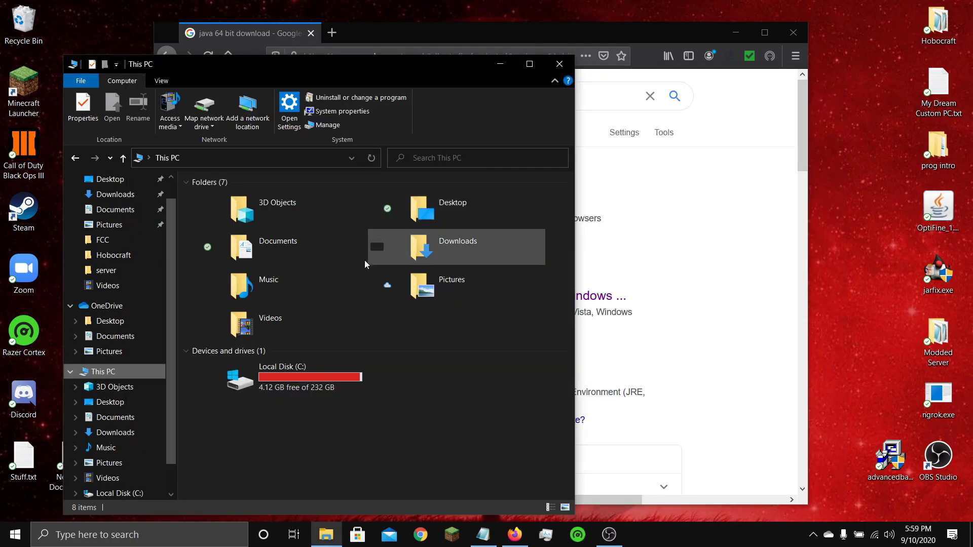
pyautogui.click(564, 61)
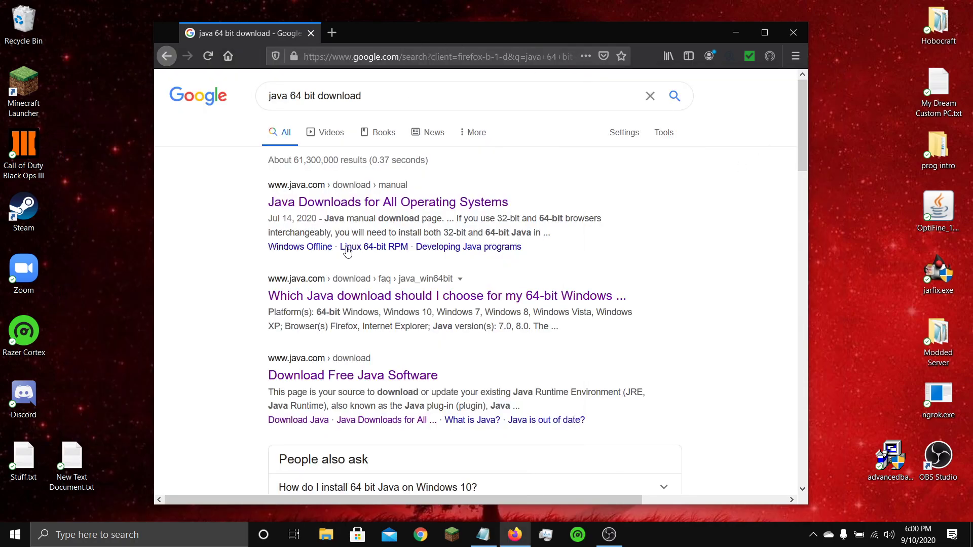
# Step: Open the Java Downloads for All Operating Systems result and examine the Windows Offline (64-bit) and other platform downloads
pyautogui.click(385, 202)
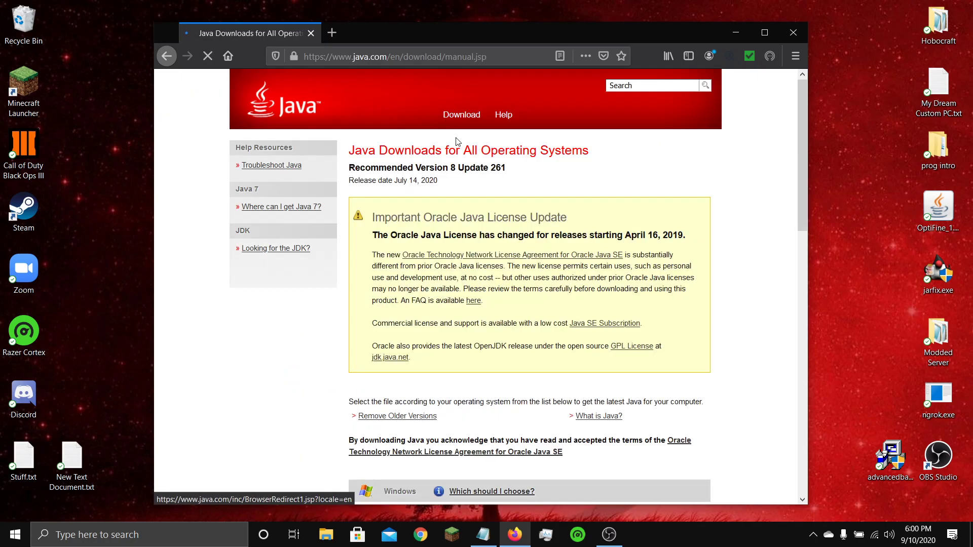
pyautogui.scroll(-6, 493, 141)
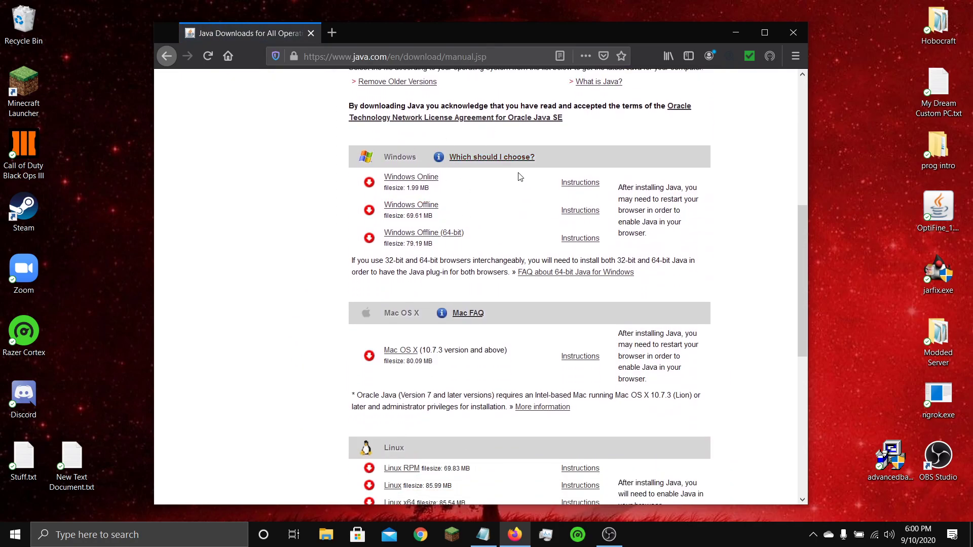
pyautogui.scroll(3, 570, 173)
pyautogui.scroll(-3, 570, 198)
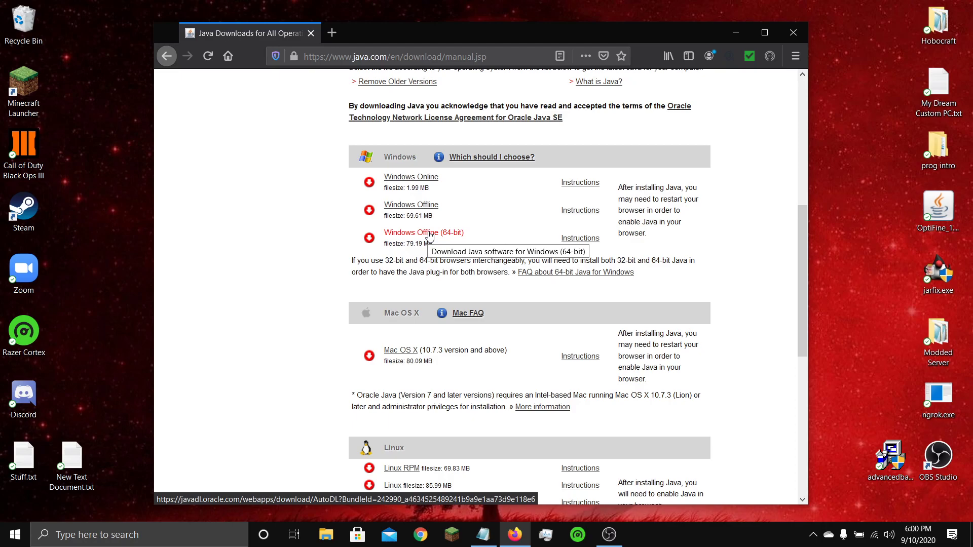
pyautogui.moveTo(351, 199); pyautogui.dragTo(466, 217)
pyautogui.click(324, 227)
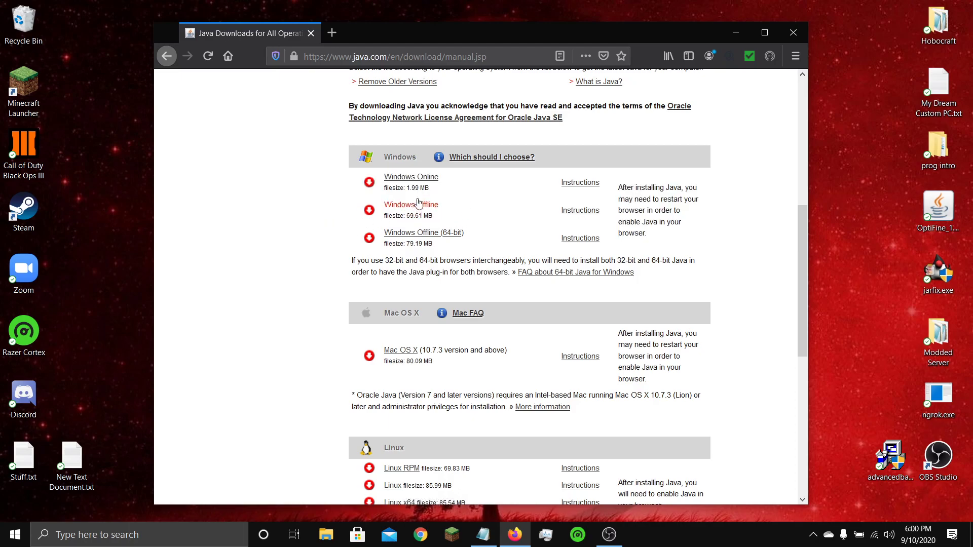
pyautogui.scroll(-3, 433, 211)
pyautogui.scroll(-5, 434, 212)
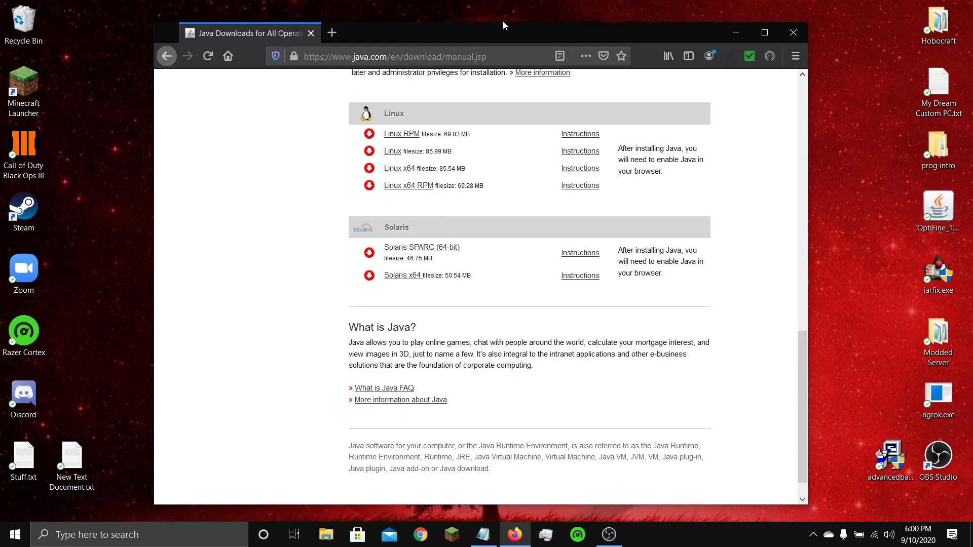
# Step: Replace the Java downloads page with a new blank tab and move the browser window to uncover the server folder icon
pyautogui.click(331, 33)
pyautogui.click(310, 33)
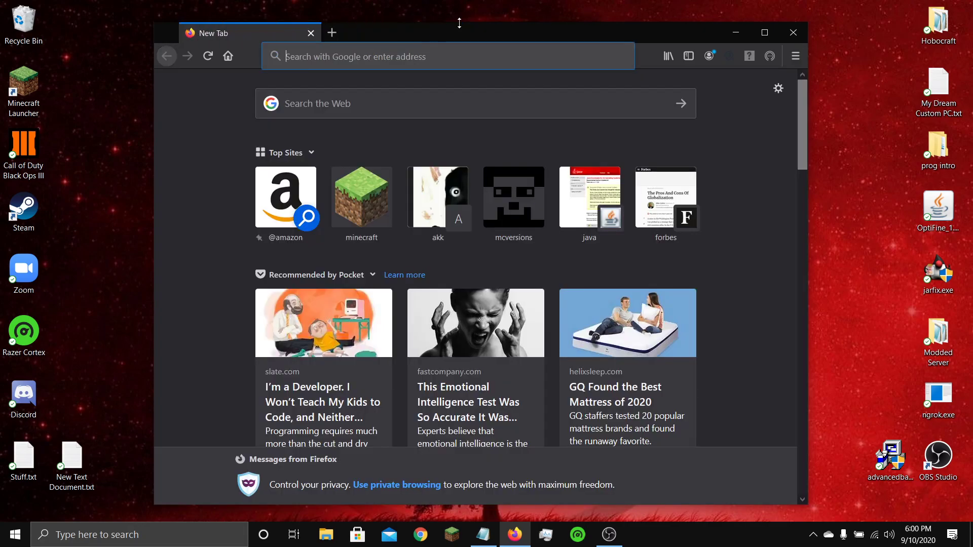
pyautogui.moveTo(501, 30); pyautogui.dragTo(430, 236)
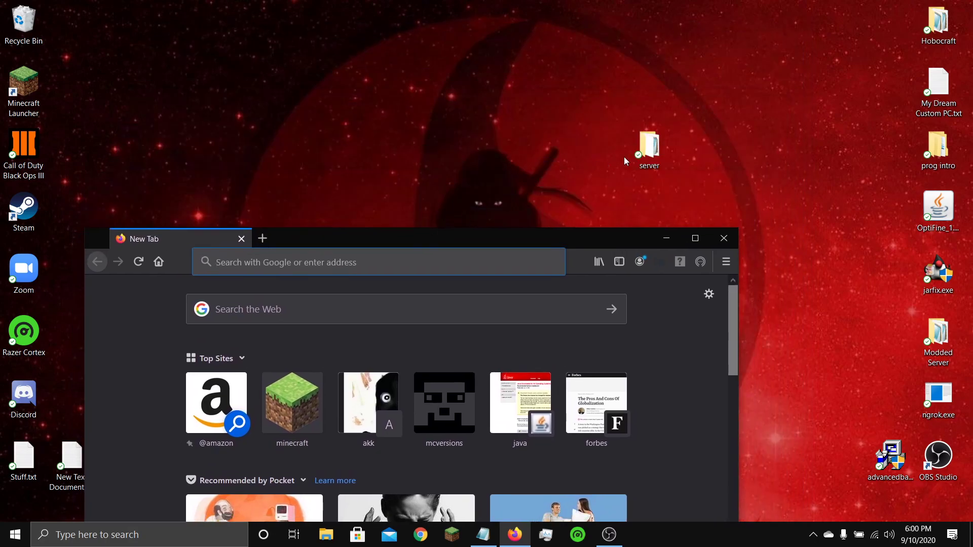
# Step: Open the server folder from the desktop, arrange its window alongside Firefox, review its files and close it
pyautogui.click(648, 152)
pyautogui.doubleClick(647, 152)
pyautogui.moveTo(316, 47); pyautogui.dragTo(690, 20)
pyautogui.moveTo(357, 242); pyautogui.dragTo(344, 117)
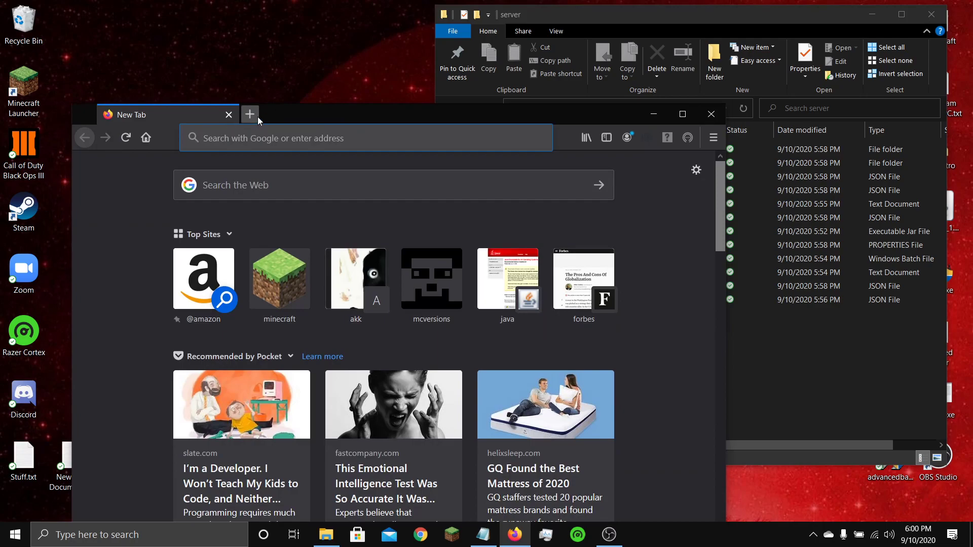
pyautogui.moveTo(654, 32); pyautogui.dragTo(426, 254)
pyautogui.moveTo(623, 114); pyautogui.dragTo(513, 194)
pyautogui.click(634, 249)
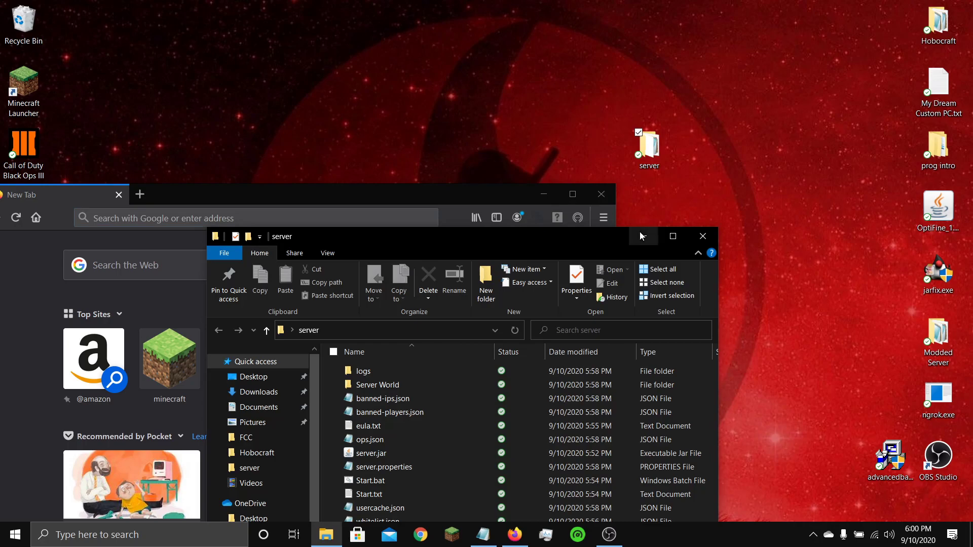
pyautogui.moveTo(496, 232); pyautogui.dragTo(660, 67)
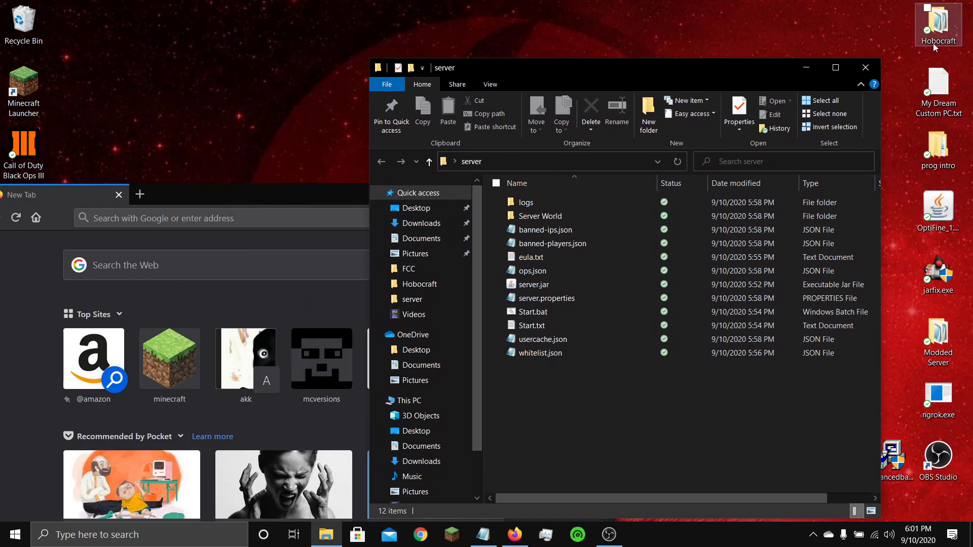
pyautogui.click(867, 68)
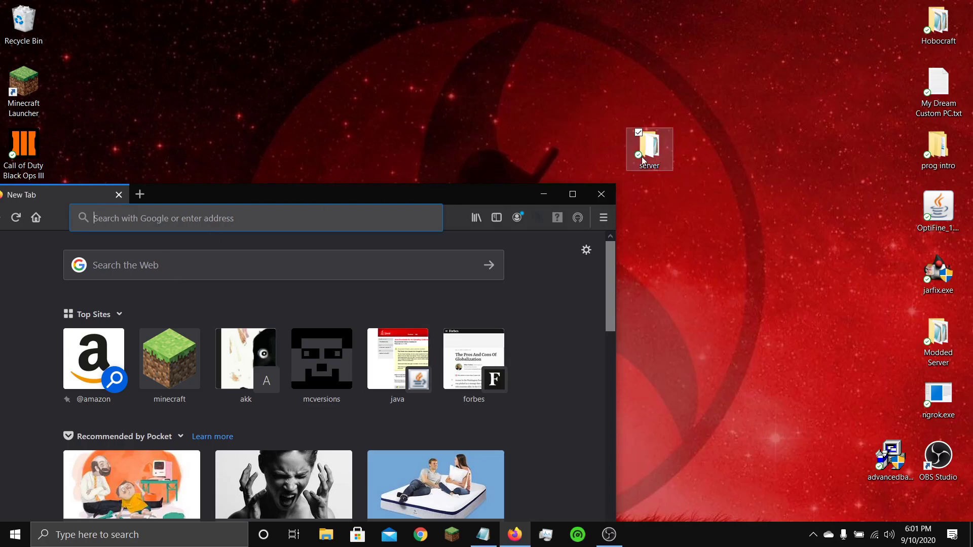
# Step: Reposition the server folder icon and the Firefox window so both stay visible, and search Google for "ngrok"
pyautogui.moveTo(649, 147); pyautogui.dragTo(771, 91)
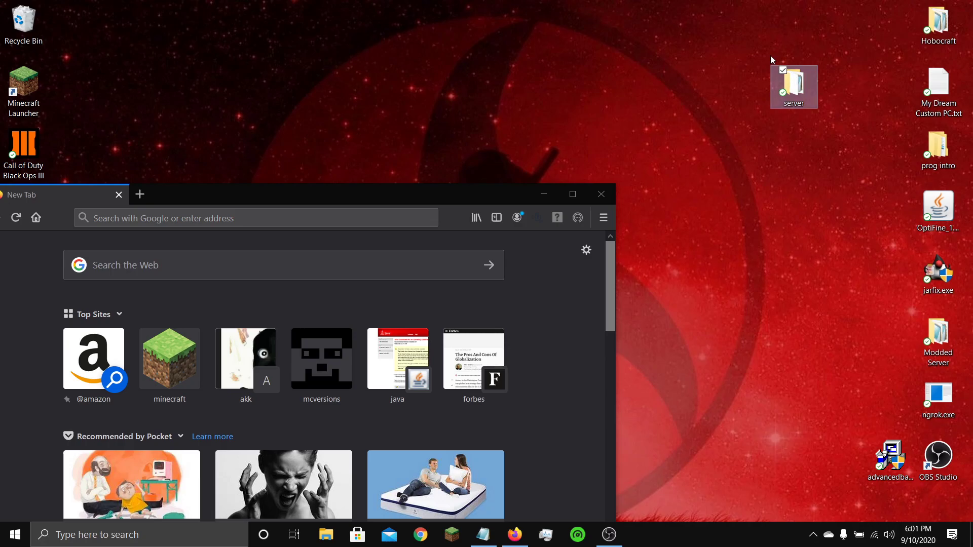
pyautogui.moveTo(415, 196); pyautogui.dragTo(542, 37)
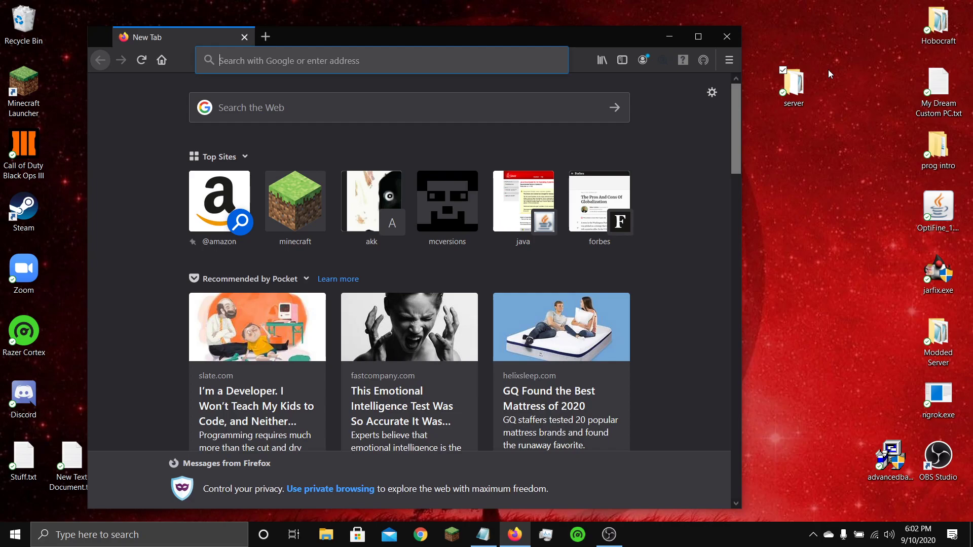
pyautogui.write('ngrok')
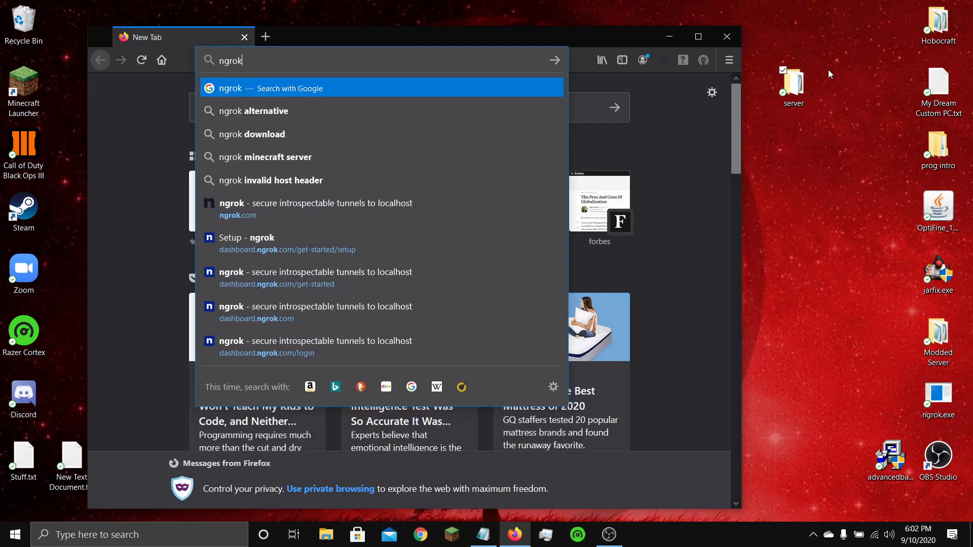
pyautogui.press('Return')
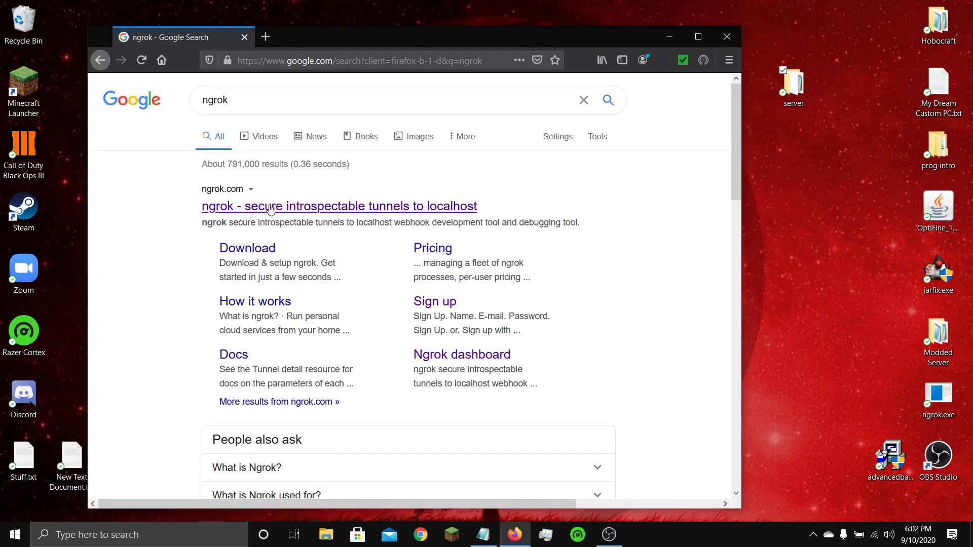
# Step: Open the ngrok website from the search results and get started for free to reach the Setup & Installation page
pyautogui.moveTo(197, 209); pyautogui.dragTo(478, 216)
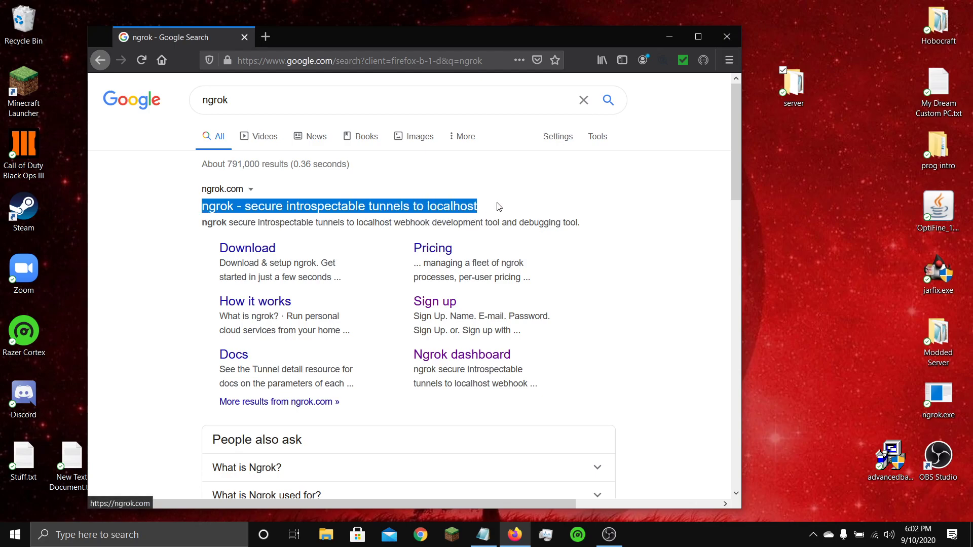
pyautogui.click(466, 216)
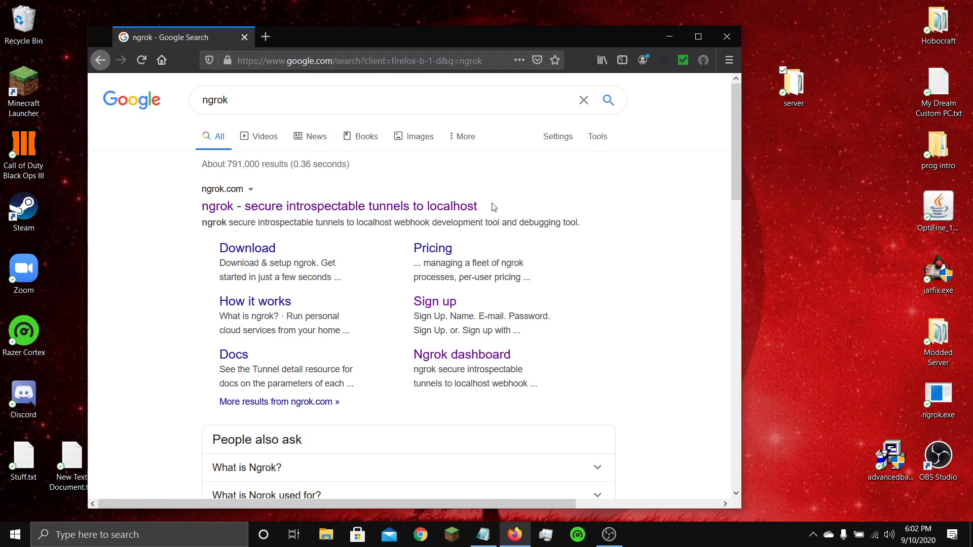
pyautogui.click(466, 216)
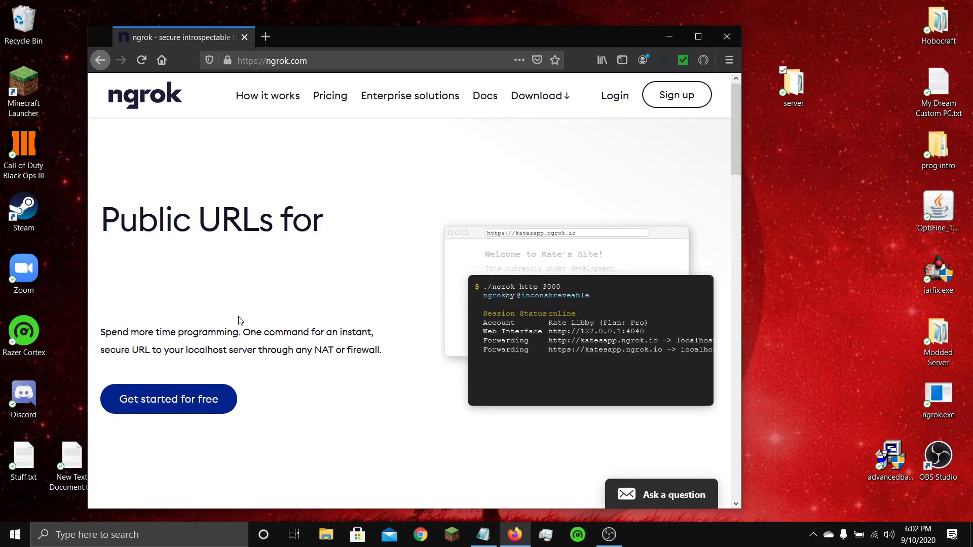
pyautogui.click(202, 398)
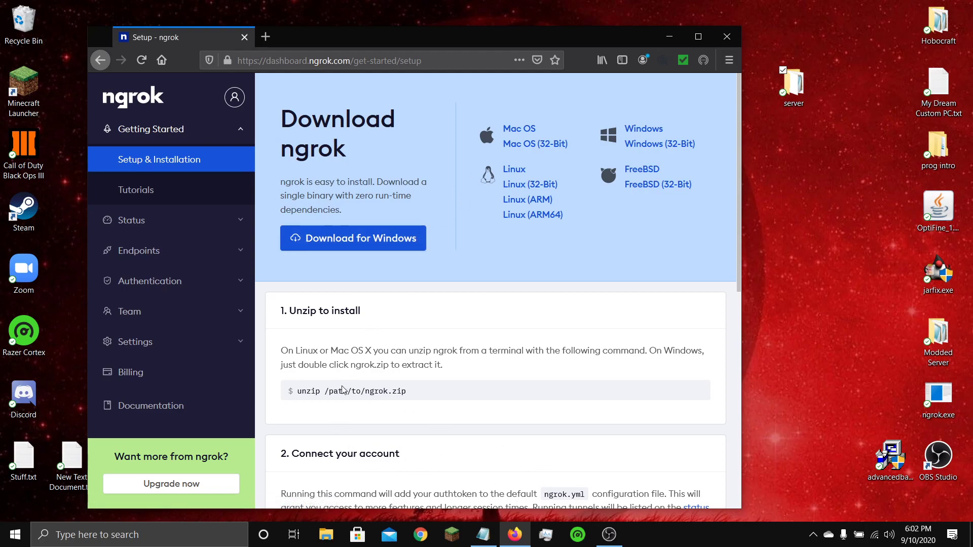
# Step: Copy the authtoken argument together with its token from the Connect your account command
pyautogui.scroll(-1, 404, 410)
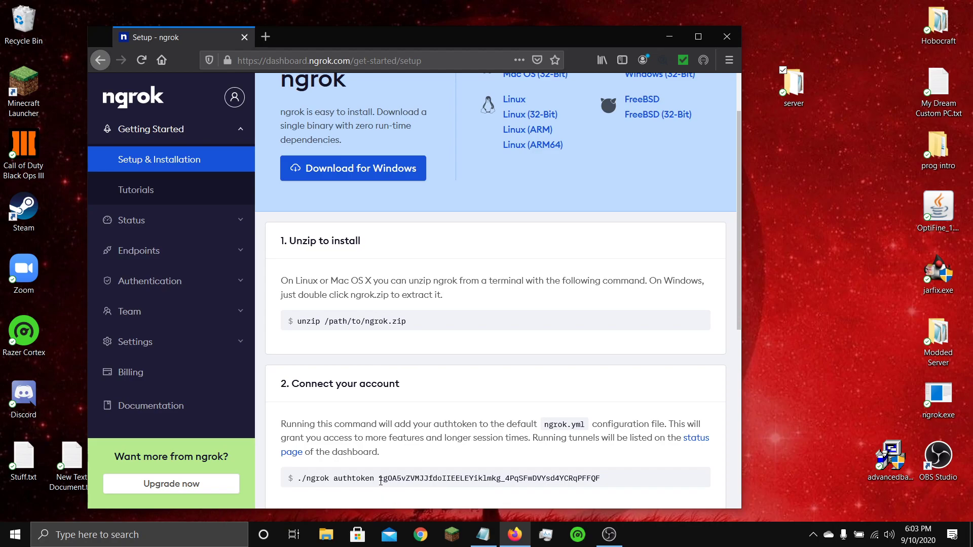
pyautogui.moveTo(381, 481); pyautogui.dragTo(631, 490)
pyautogui.moveTo(267, 399); pyautogui.dragTo(329, 379)
pyautogui.click(330, 379)
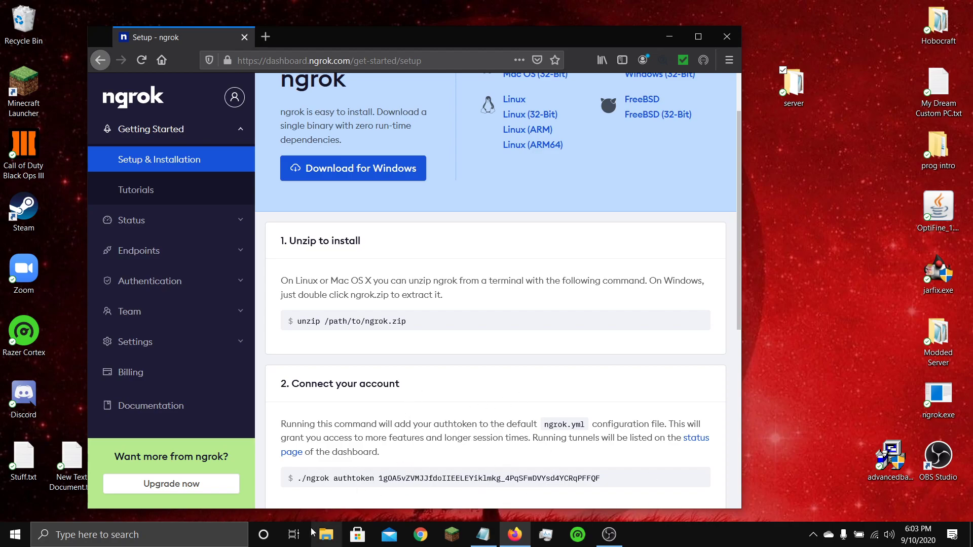
pyautogui.moveTo(333, 478); pyautogui.dragTo(612, 482)
pyautogui.hotkey('ctrl', 'c')
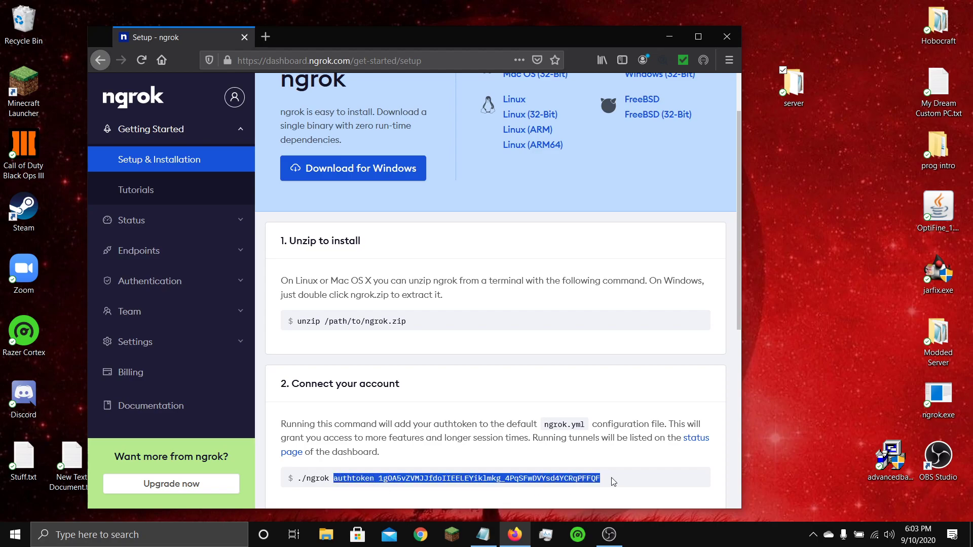
pyautogui.click(531, 418)
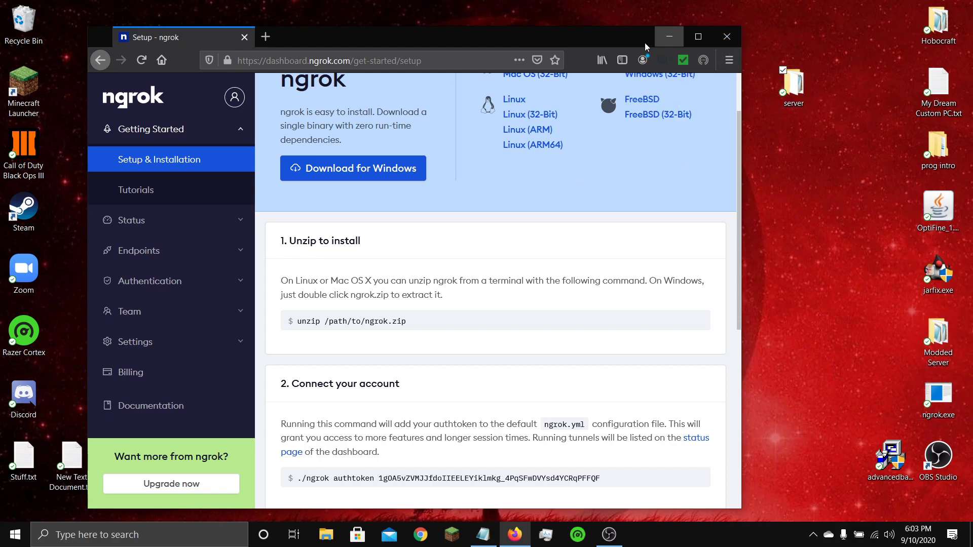
# Step: Minimize Firefox, launch ngrok.exe from the desktop and move its console window nearer the centre
pyautogui.moveTo(621, 44); pyautogui.dragTo(510, 62)
pyautogui.click(620, 56)
pyautogui.click(948, 402)
pyautogui.doubleClick(947, 403)
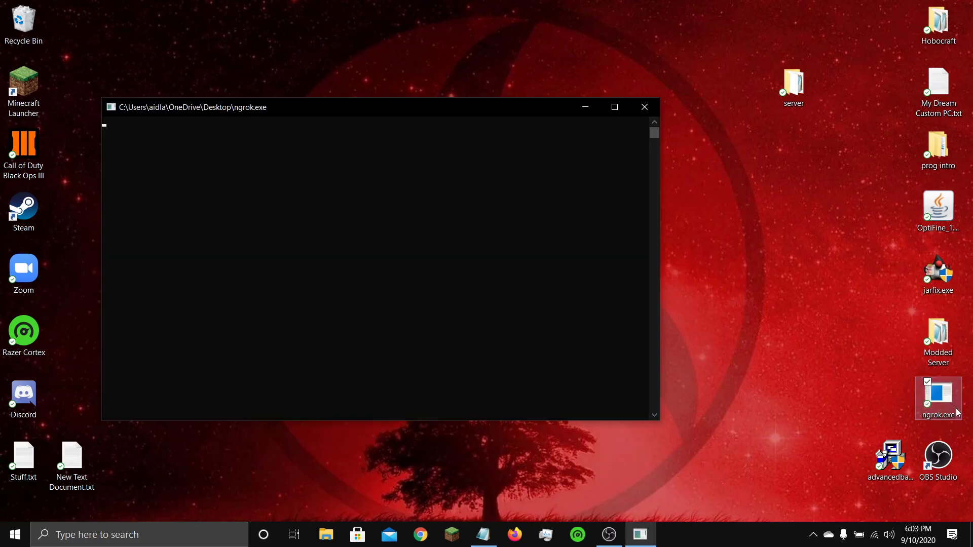
pyautogui.moveTo(362, 111); pyautogui.dragTo(459, 61)
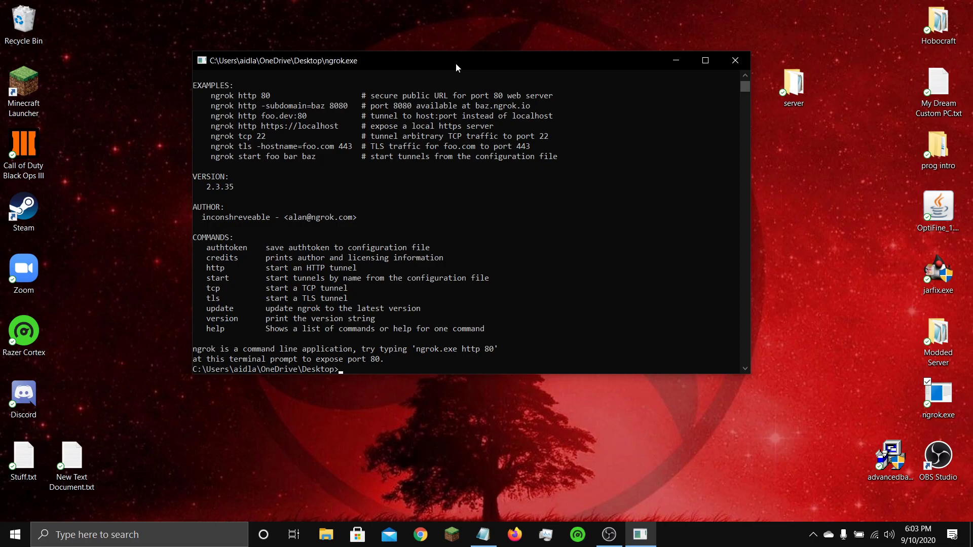
# Step: Enter the ngrok authtoken command at the console prompt and paste the copied authtoken argument and token
pyautogui.write('ngrok autho')
pyautogui.press('BackSpace')
pyautogui.write('token')
pyautogui.hotkey('ctrl', 'v')
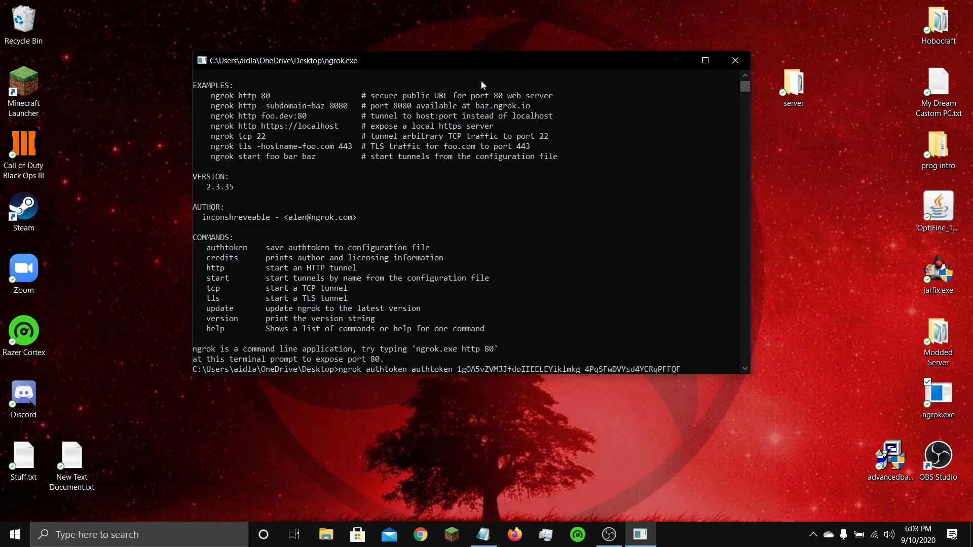
# Step: Remove the duplicated authtoken word, paste the token again and run the ngrok authtoken command
pyautogui.click(455, 369)
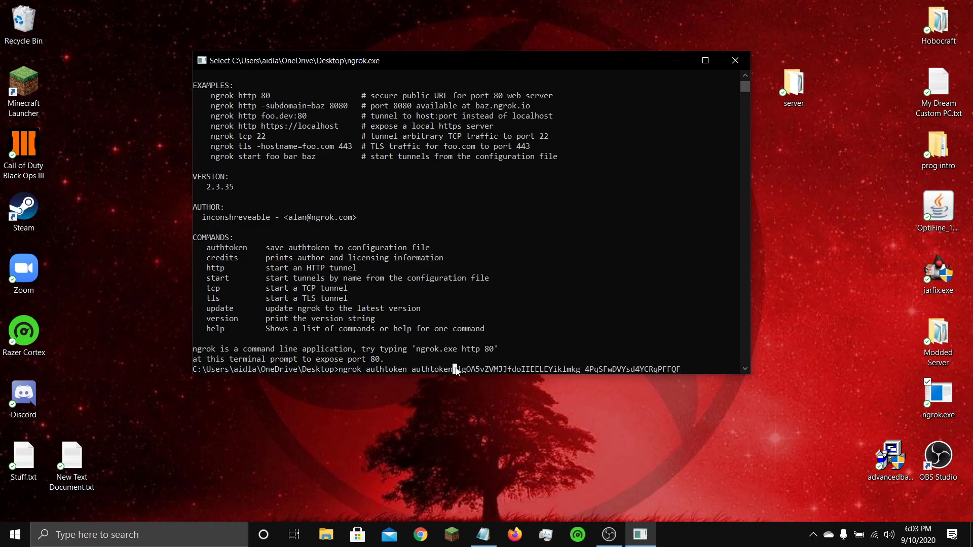
pyautogui.click(702, 371)
pyautogui.press('BackSpace')
pyautogui.press('BackSpace')
pyautogui.press('BackSpace')
pyautogui.press('BackSpace')
pyautogui.press('BackSpace')
pyautogui.press('BackSpace')
pyautogui.press('BackSpace')
pyautogui.press('BackSpace')
pyautogui.press('BackSpace')
pyautogui.press('BackSpace')
pyautogui.press('BackSpace')
pyautogui.press('BackSpace')
pyautogui.press('BackSpace')
pyautogui.press('BackSpace')
pyautogui.press('BackSpace')
pyautogui.press('BackSpace')
pyautogui.press('BackSpace')
pyautogui.press('BackSpace')
pyautogui.press('BackSpace')
pyautogui.press('BackSpace')
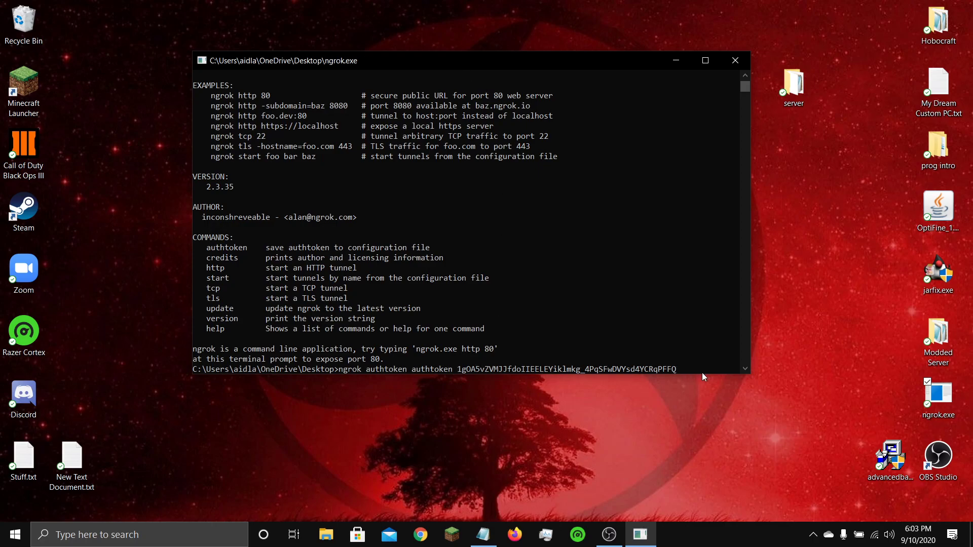
pyautogui.press('BackSpace')
pyautogui.press('BackSpace')
pyautogui.press('BackSpace')
pyautogui.press('BackSpace')
pyautogui.press('BackSpace')
pyautogui.press('BackSpace')
pyautogui.press('BackSpace')
pyautogui.press('BackSpace')
pyautogui.press('BackSpace')
pyautogui.press('BackSpace')
pyautogui.press('BackSpace')
pyautogui.press('BackSpace')
pyautogui.press('BackSpace')
pyautogui.press('BackSpace')
pyautogui.press('BackSpace')
pyautogui.press('BackSpace')
pyautogui.press('BackSpace')
pyautogui.press('BackSpace')
pyautogui.press('BackSpace')
pyautogui.press('BackSpace')
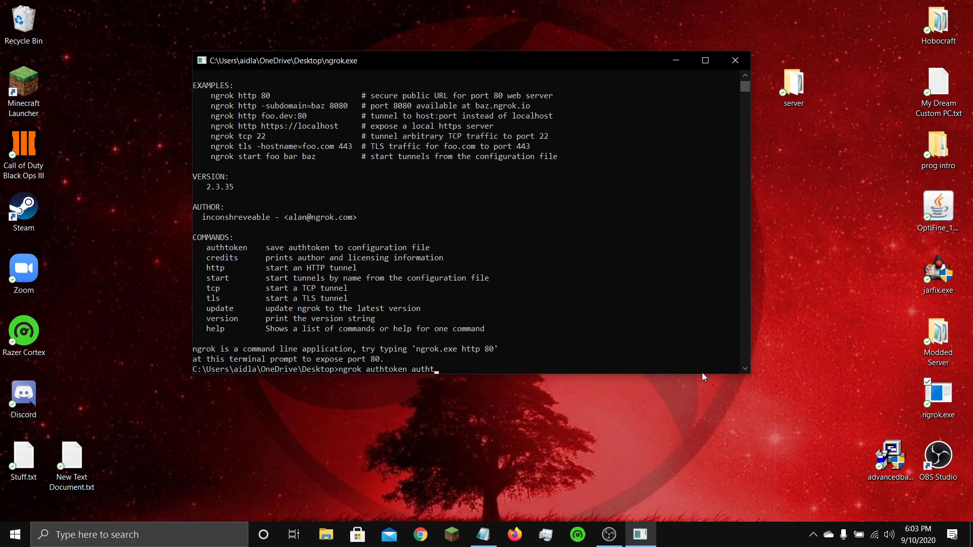
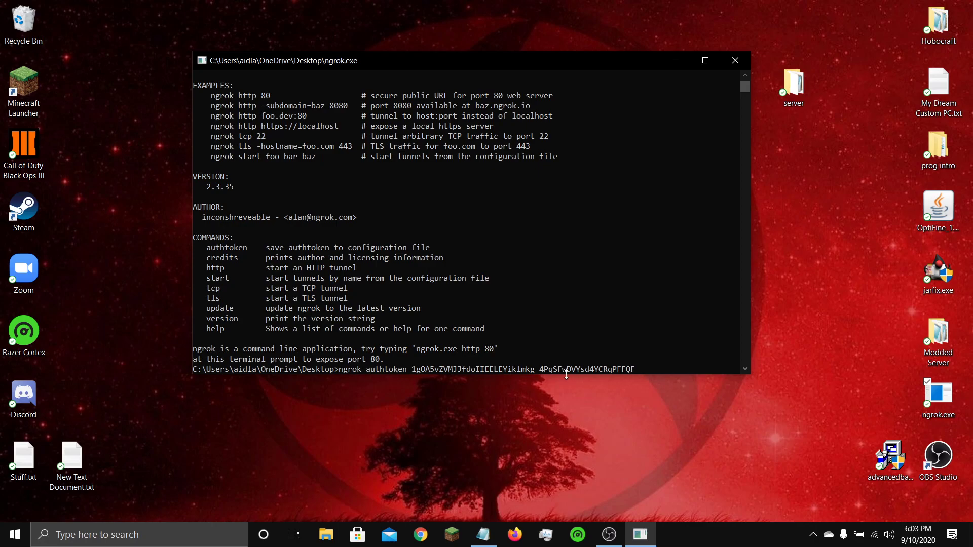
pyautogui.press('Return')
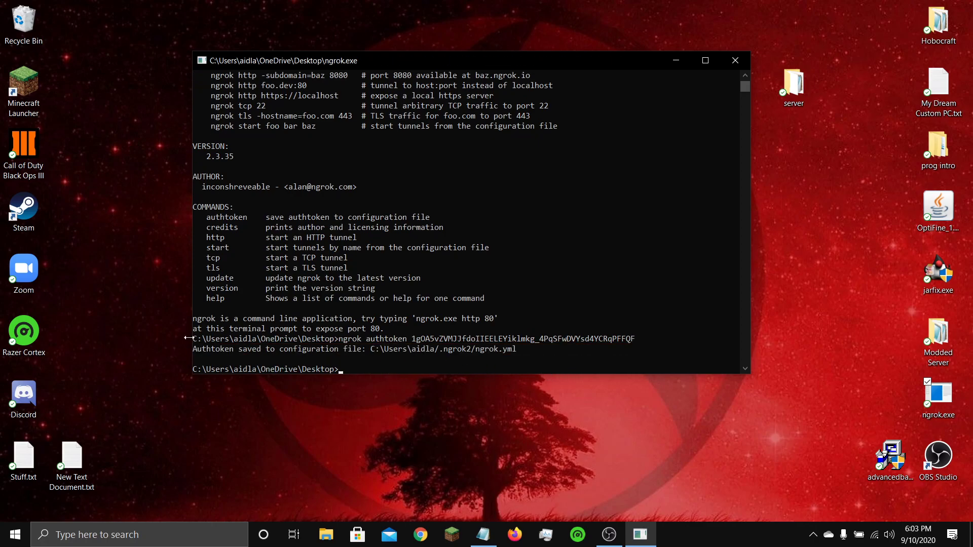
# Step: Enter the command "ngrok tcp 25565" without running it, and move the console window away from the server folder icon
pyautogui.moveTo(195, 348); pyautogui.dragTo(525, 348)
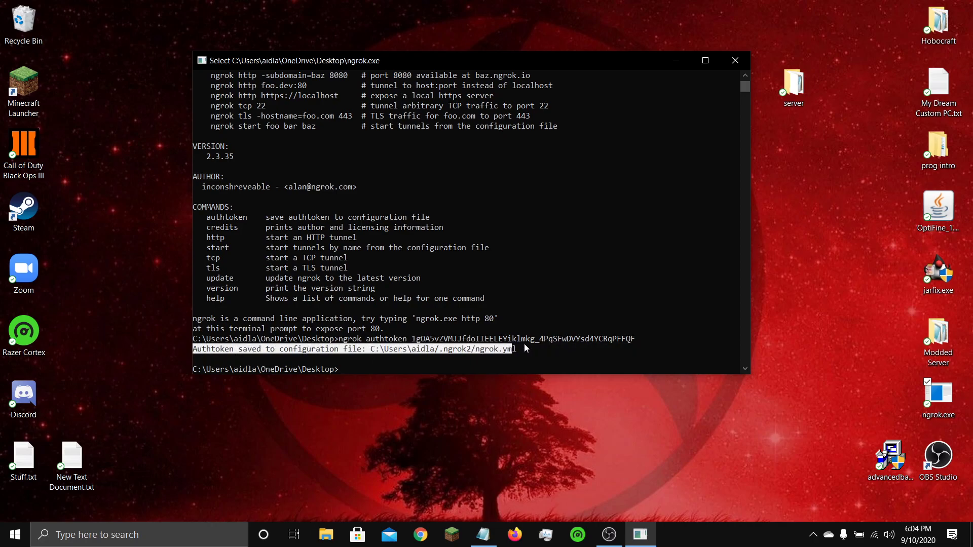
pyautogui.click(459, 358)
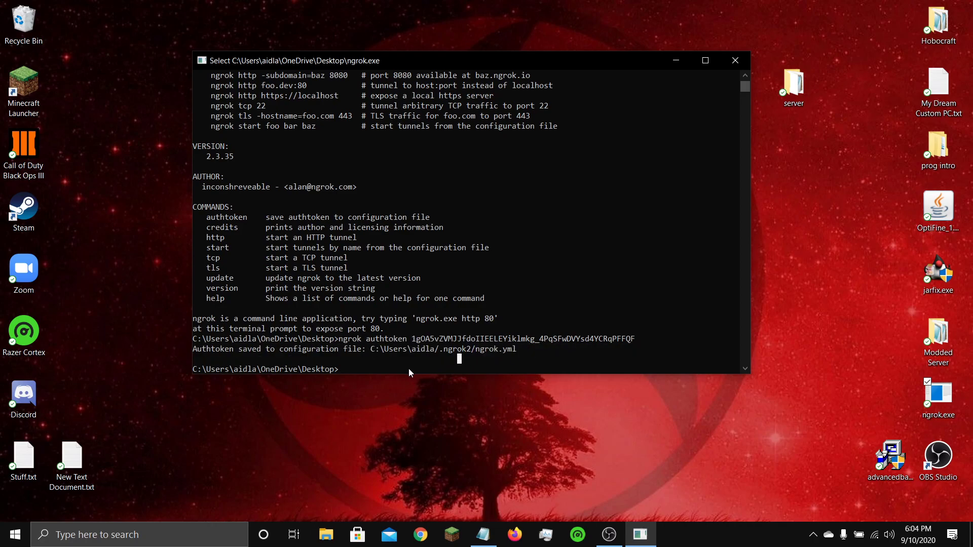
pyautogui.press('Escape')
pyautogui.write('ngrok')
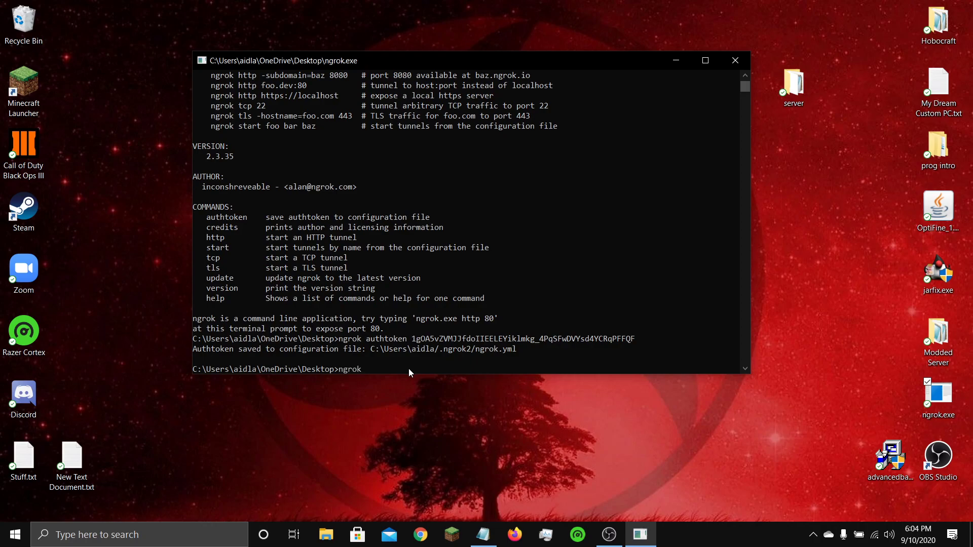
pyautogui.write(' tcp 25565')
pyautogui.moveTo(528, 56); pyautogui.dragTo(369, 67)
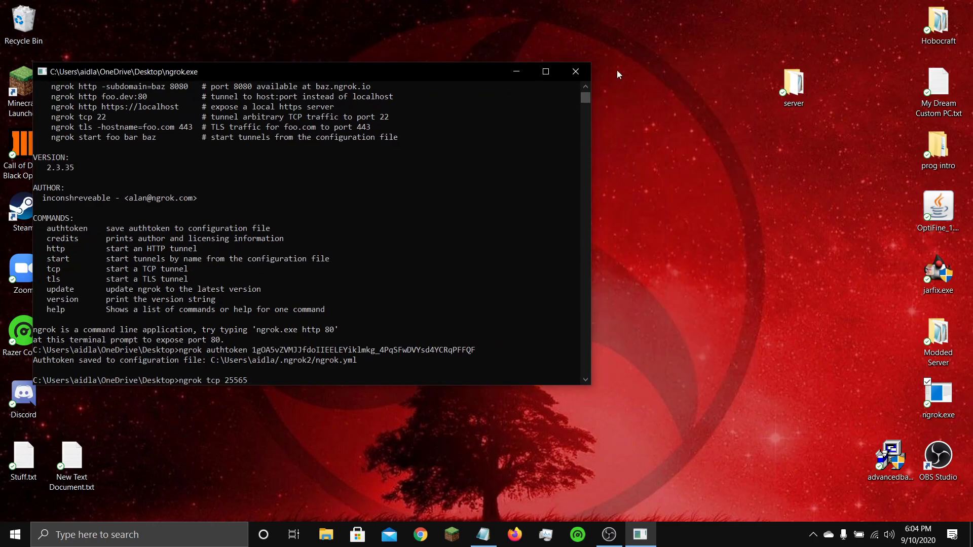
# Step: Check the server-port line in server.properties from the server folder, and close the file and the folder
pyautogui.doubleClick(793, 86)
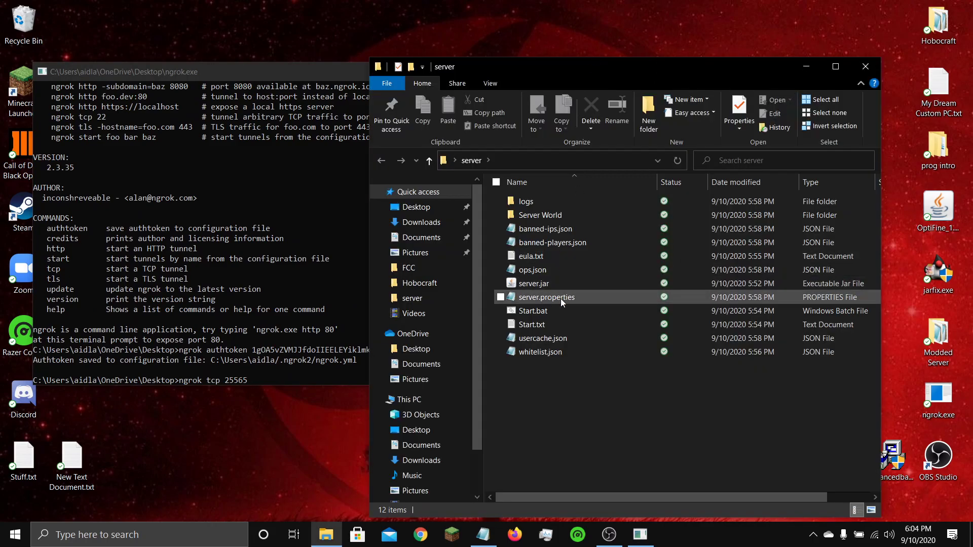
pyautogui.doubleClick(573, 299)
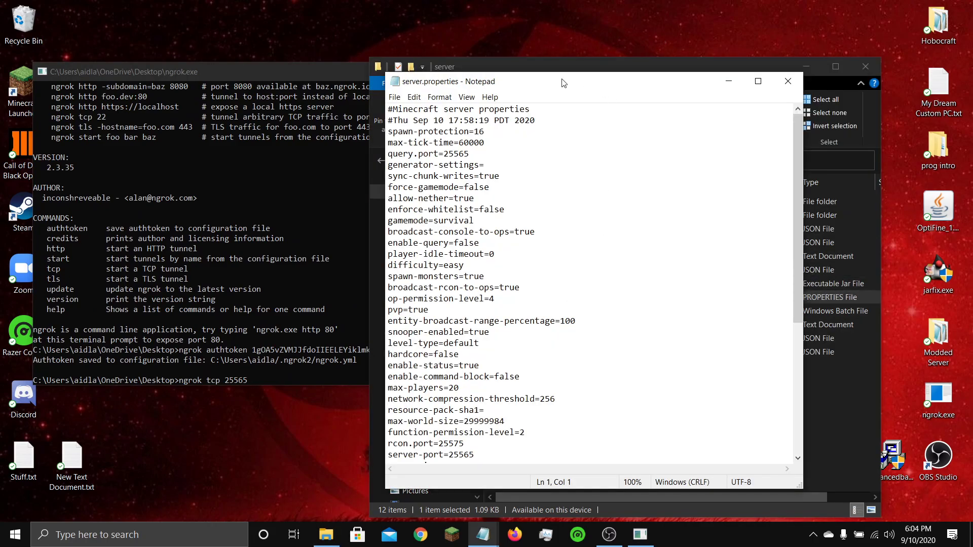
pyautogui.moveTo(562, 82); pyautogui.dragTo(532, 83)
pyautogui.scroll(-5, 530, 240)
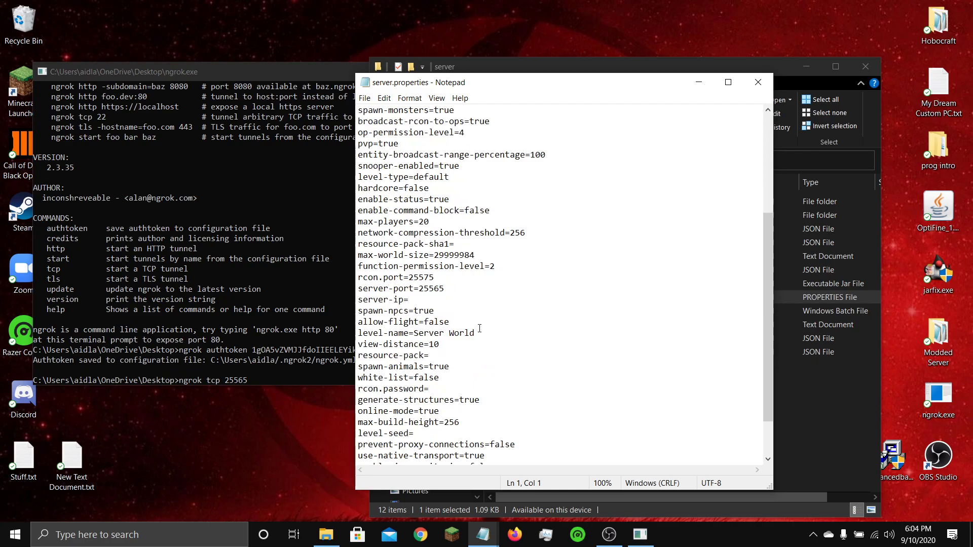
pyautogui.moveTo(446, 288); pyautogui.dragTo(357, 288)
pyautogui.click(466, 288)
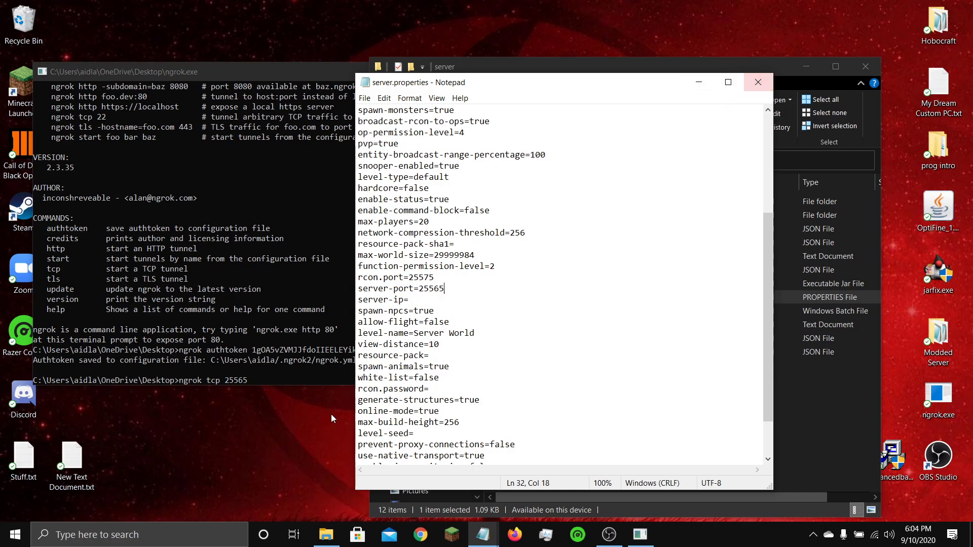
pyautogui.moveTo(454, 297); pyautogui.dragTo(424, 290)
pyautogui.click(437, 282)
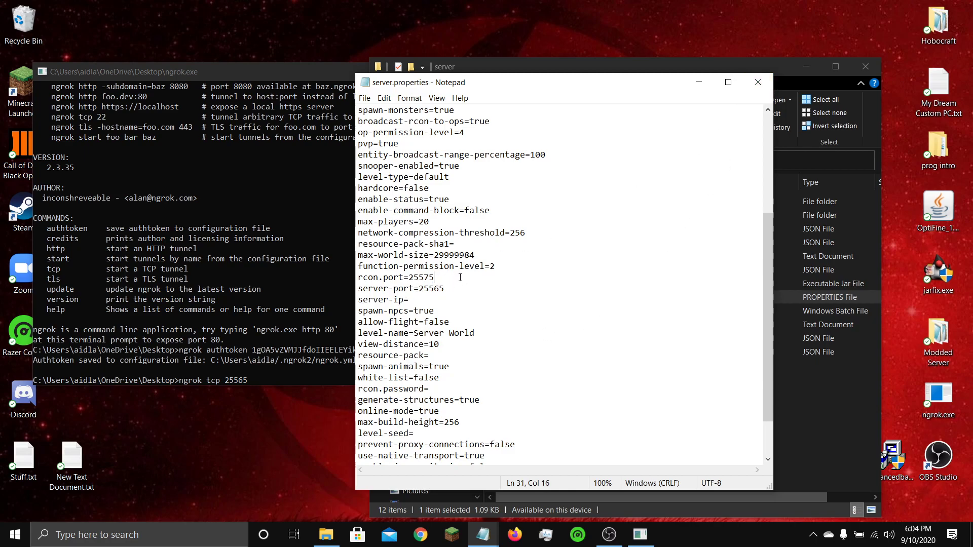
pyautogui.click(424, 300)
pyautogui.click(758, 82)
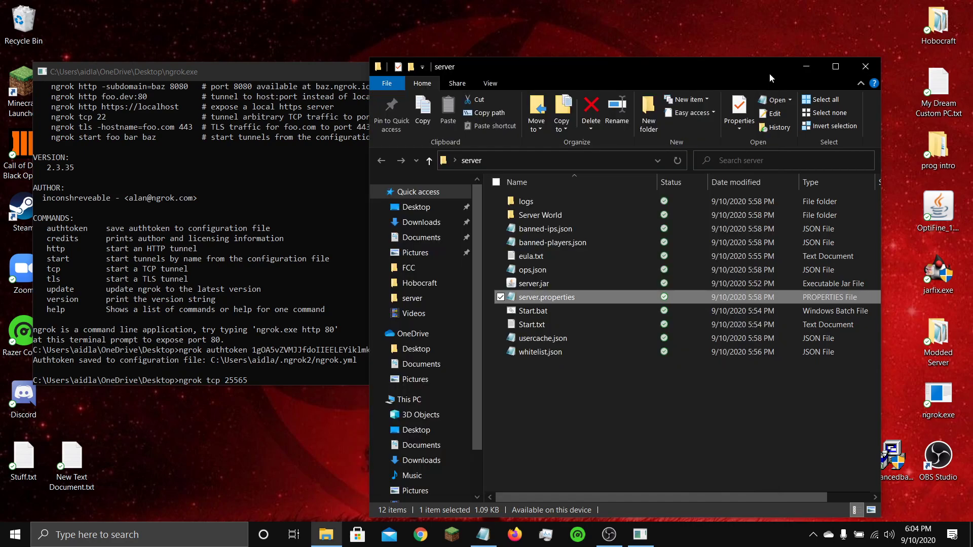
pyautogui.click(876, 75)
# Step: Return to the ngrok console, move its window nearer the centre and run "ngrok tcp 25565"
pyautogui.click(268, 382)
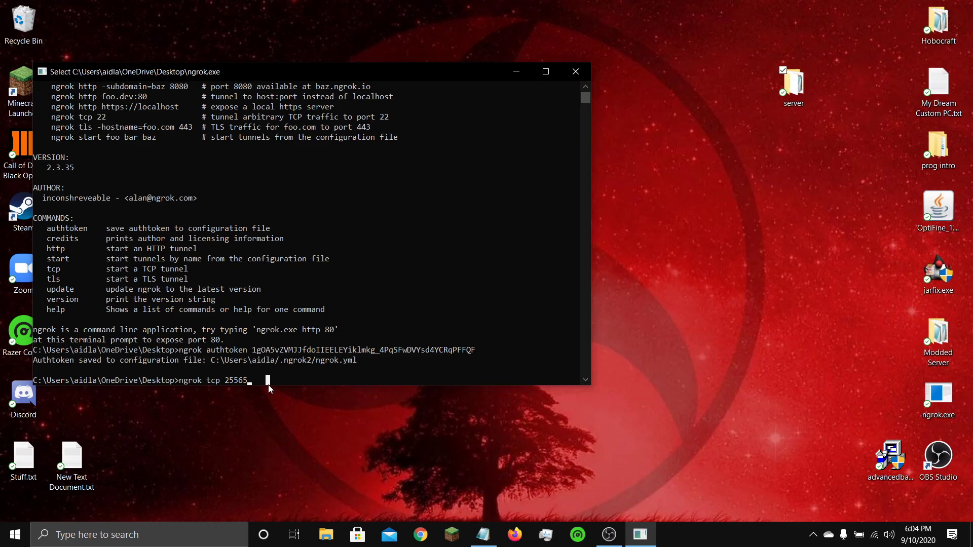
pyautogui.press('Escape')
pyautogui.moveTo(458, 73); pyautogui.dragTo(540, 61)
pyautogui.click(432, 339)
pyautogui.press('Escape')
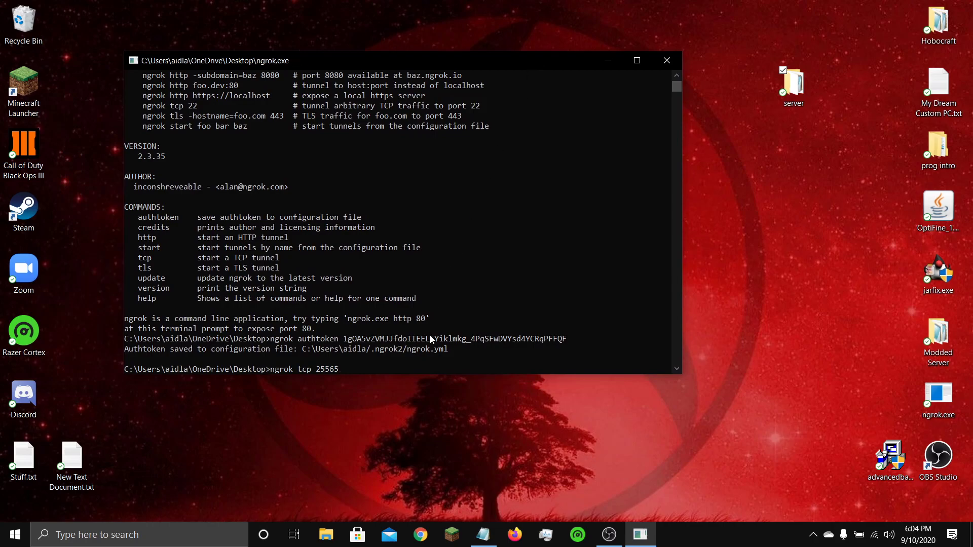
pyautogui.press('Return')
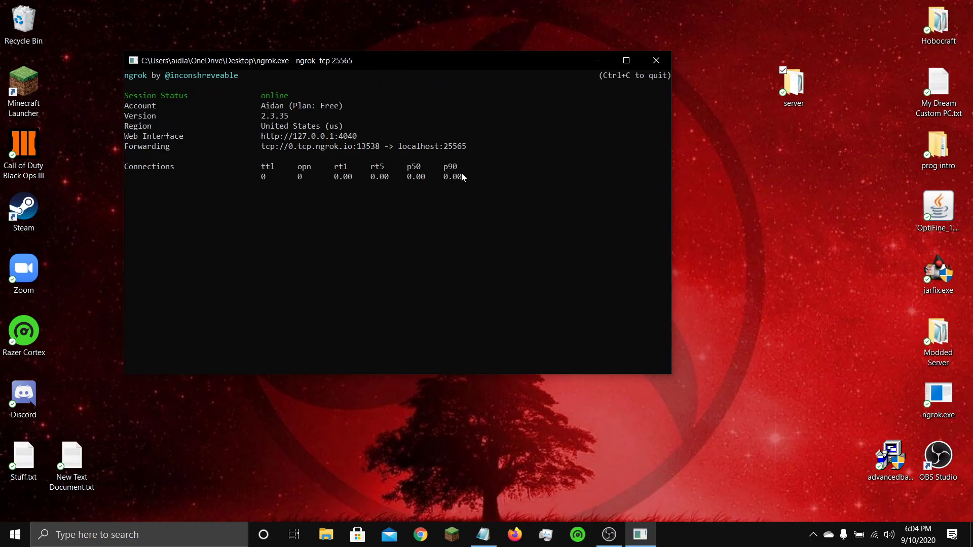
# Step: Copy the public forwarding address 0.tcp.ngrok.io:13538, without the tcp:// prefix, from the ngrok console
pyautogui.moveTo(376, 144); pyautogui.dragTo(290, 148)
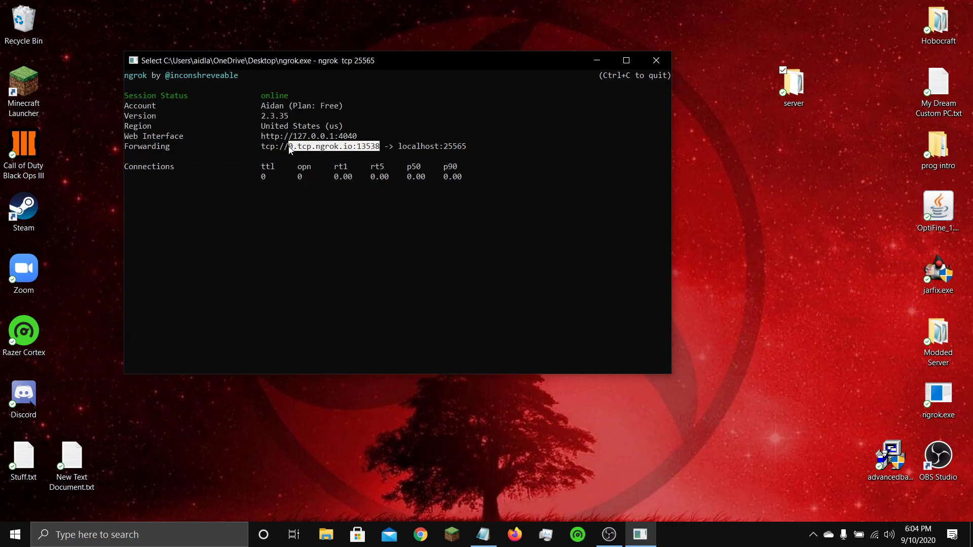
pyautogui.click(289, 147)
pyautogui.moveTo(290, 264); pyautogui.dragTo(286, 260)
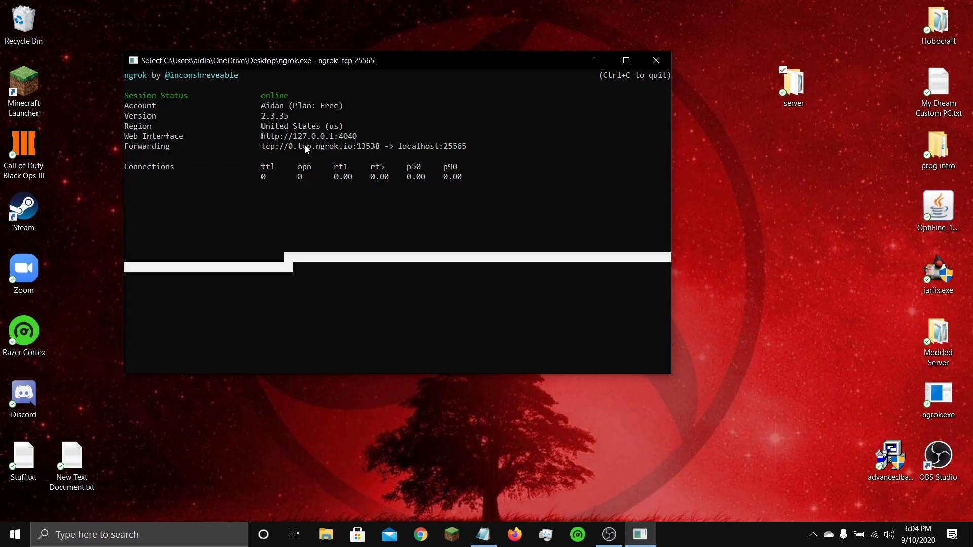
pyautogui.moveTo(289, 147); pyautogui.dragTo(377, 148)
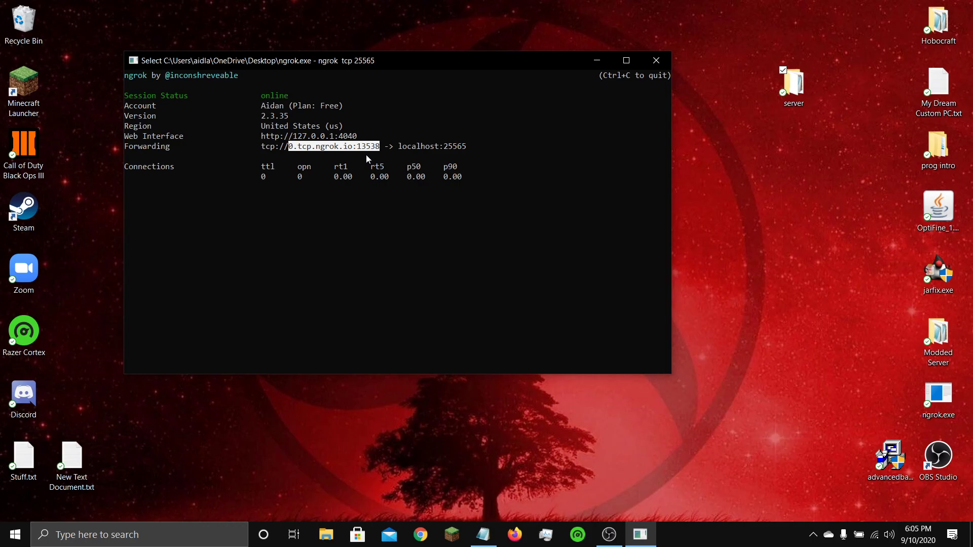
pyautogui.click(366, 156)
pyautogui.click(291, 147)
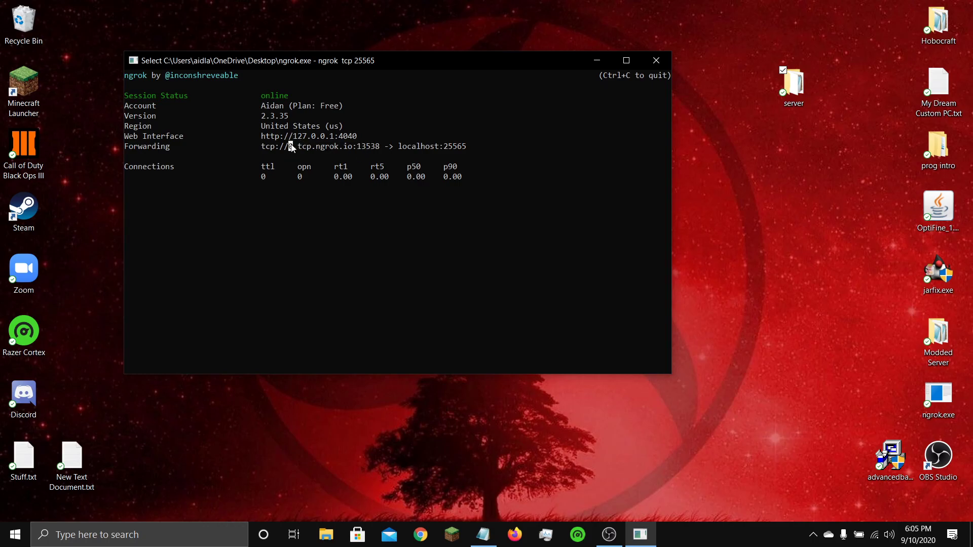
pyautogui.moveTo(291, 147); pyautogui.dragTo(378, 155)
pyautogui.hotkey('ctrl', 'c')
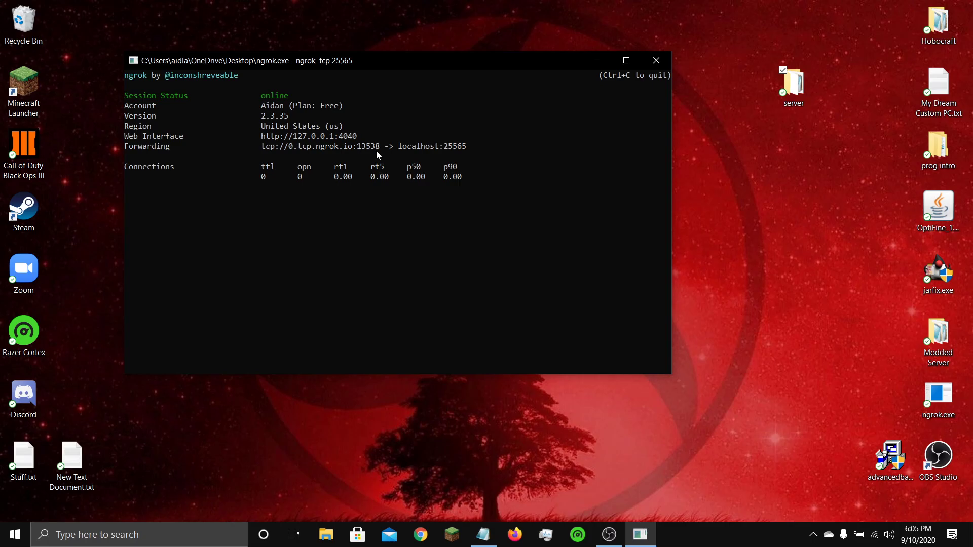
# Step: Highlight the public forwarding address again, and minimize and restore the ngrok console window
pyautogui.moveTo(375, 145); pyautogui.dragTo(288, 147)
pyautogui.click(365, 150)
pyautogui.moveTo(382, 147); pyautogui.dragTo(292, 150)
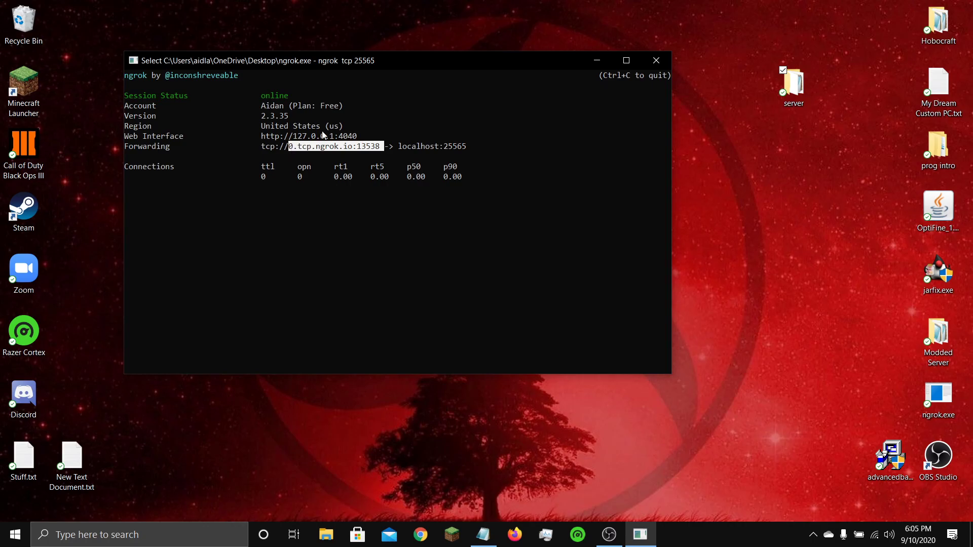
pyautogui.moveTo(545, 60); pyautogui.dragTo(564, 70)
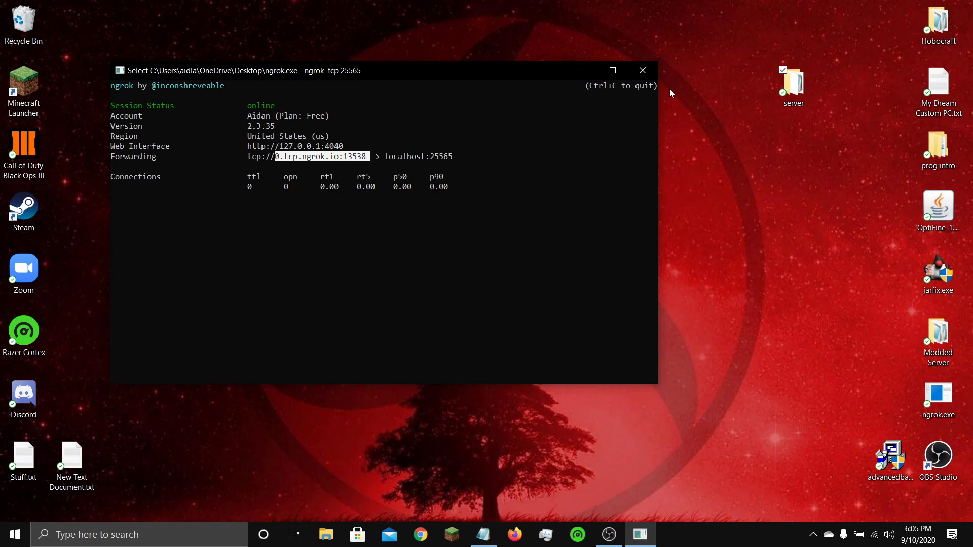
pyautogui.click(579, 73)
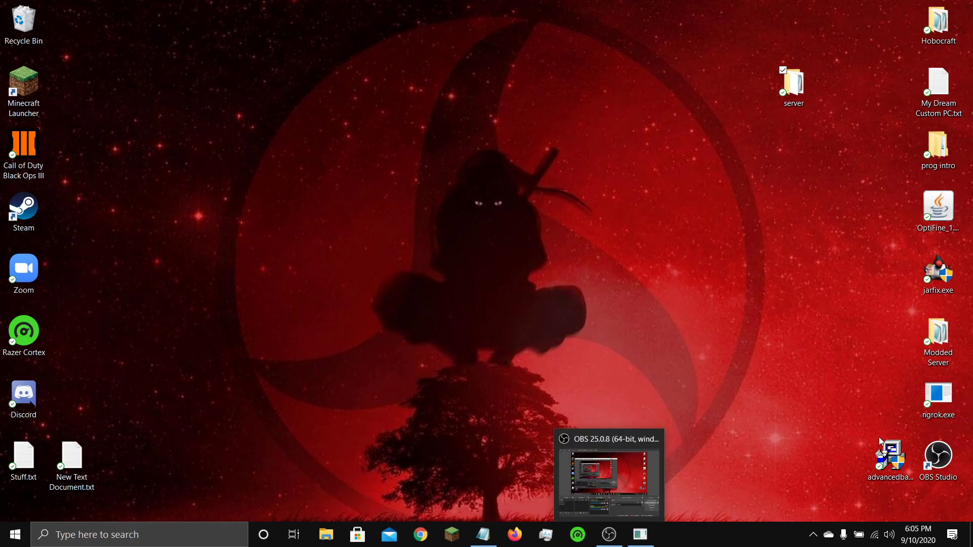
pyautogui.click(640, 534)
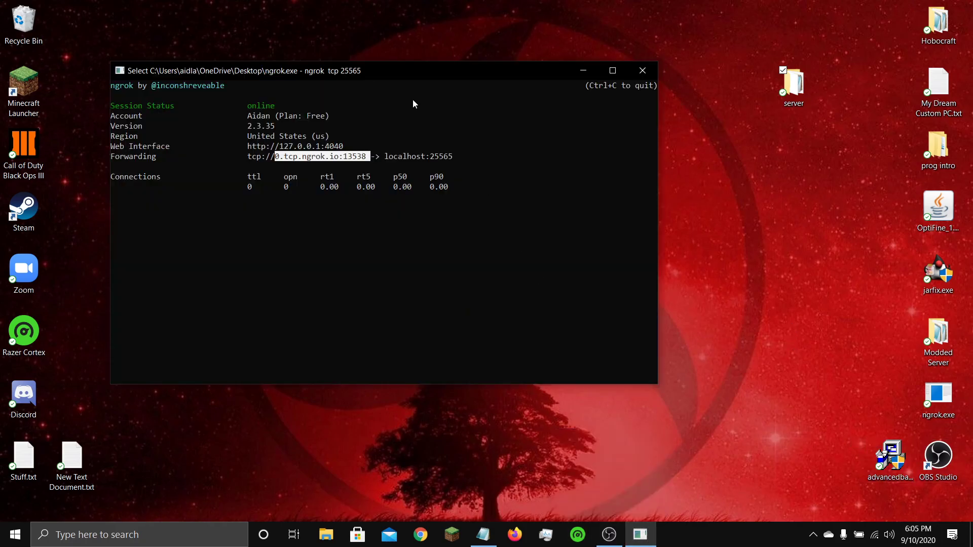
# Step: Examine the tunnel's Session Status line in the ngrok console and shift the window slightly
pyautogui.moveTo(354, 70)
pyautogui.mouseDown()
pyautogui.moveTo(334, 70)
pyautogui.moveTo(371, 64)
pyautogui.mouseUp()
pyautogui.moveTo(264, 105); pyautogui.dragTo(628, 103)
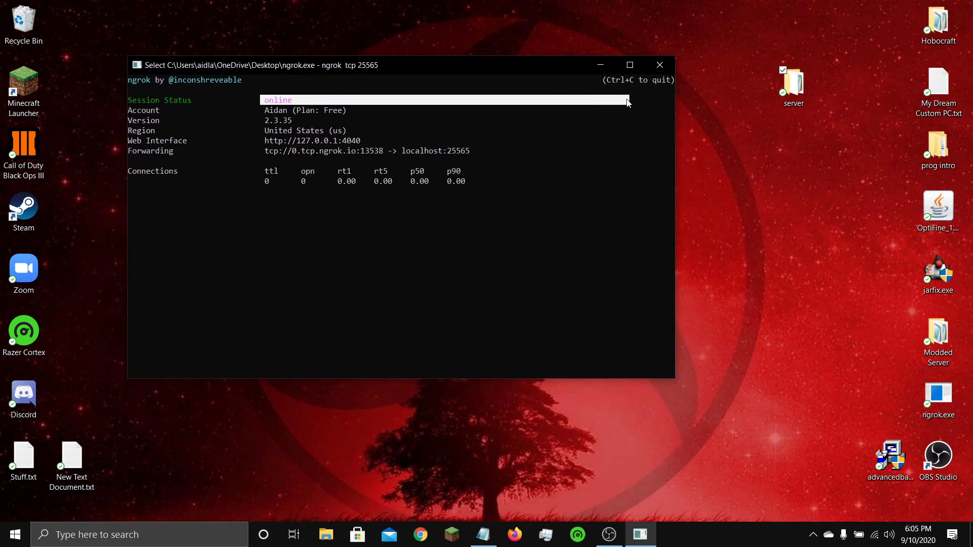
pyautogui.click(628, 101)
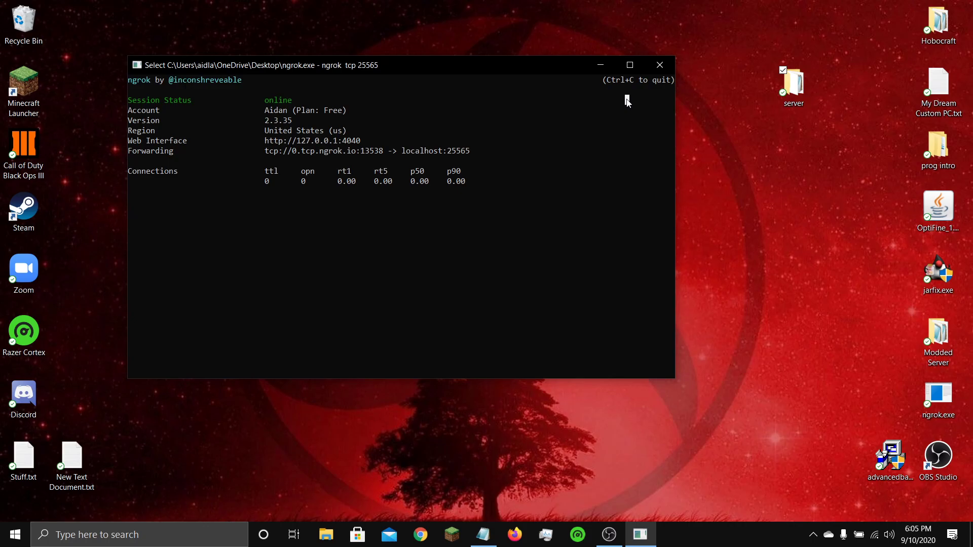
pyautogui.click(508, 223)
pyautogui.moveTo(252, 343); pyautogui.dragTo(247, 350)
pyautogui.click(248, 350)
pyautogui.moveTo(534, 65)
pyautogui.mouseDown()
pyautogui.moveTo(509, 70)
pyautogui.moveTo(517, 65)
pyautogui.mouseUp()
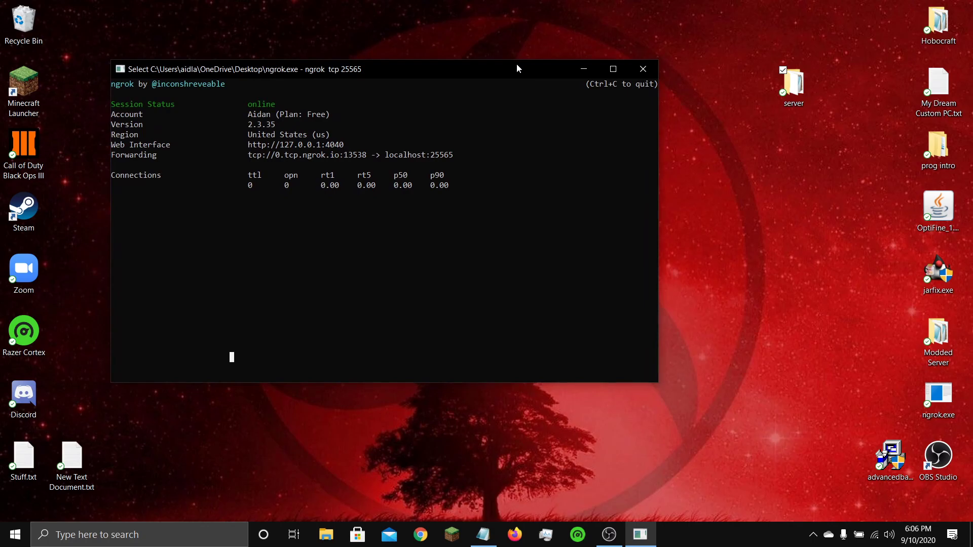
# Step: Close the ngrok console, launch Start.bat from the server folder and bring the server console to the front
pyautogui.click(651, 66)
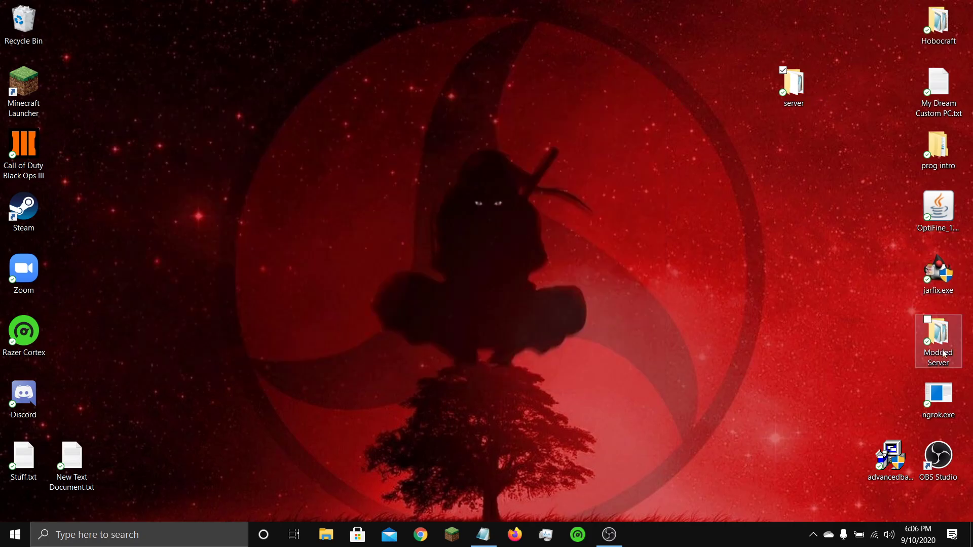
pyautogui.doubleClick(793, 97)
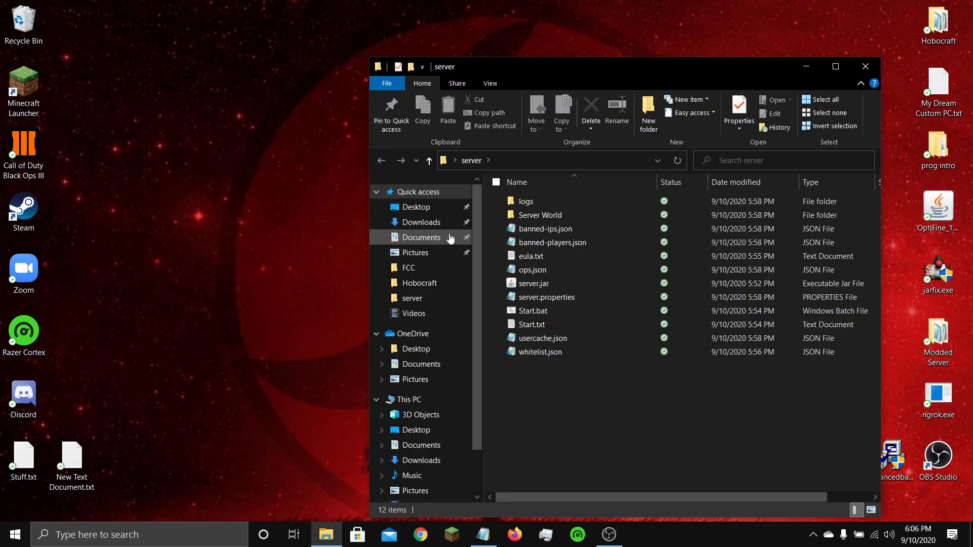
pyautogui.doubleClick(543, 317)
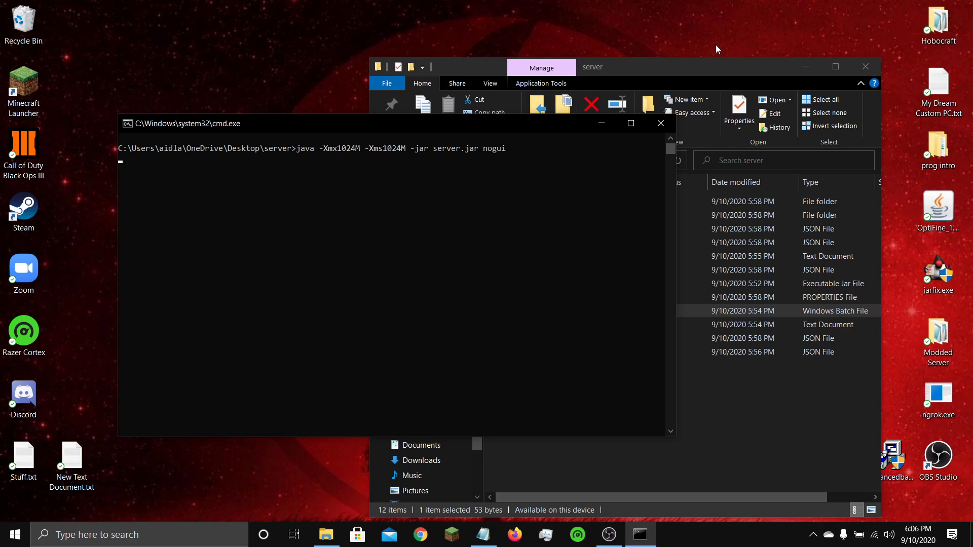
pyautogui.click(677, 66)
pyautogui.click(299, 132)
pyautogui.moveTo(288, 132); pyautogui.dragTo(308, 99)
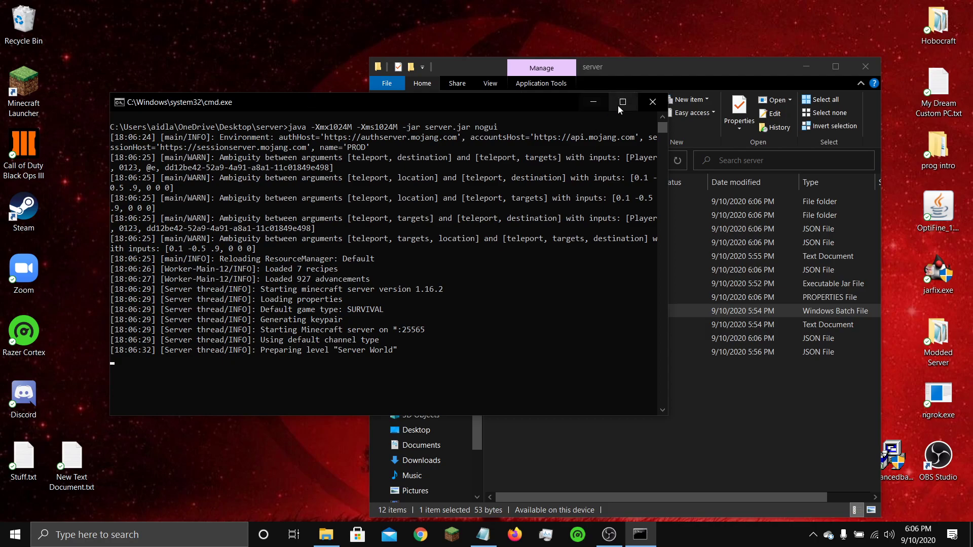
# Step: Move the server console aside, close the server folder window and bring the console back toward the middle of the desktop
pyautogui.moveTo(546, 101); pyautogui.dragTo(436, 210)
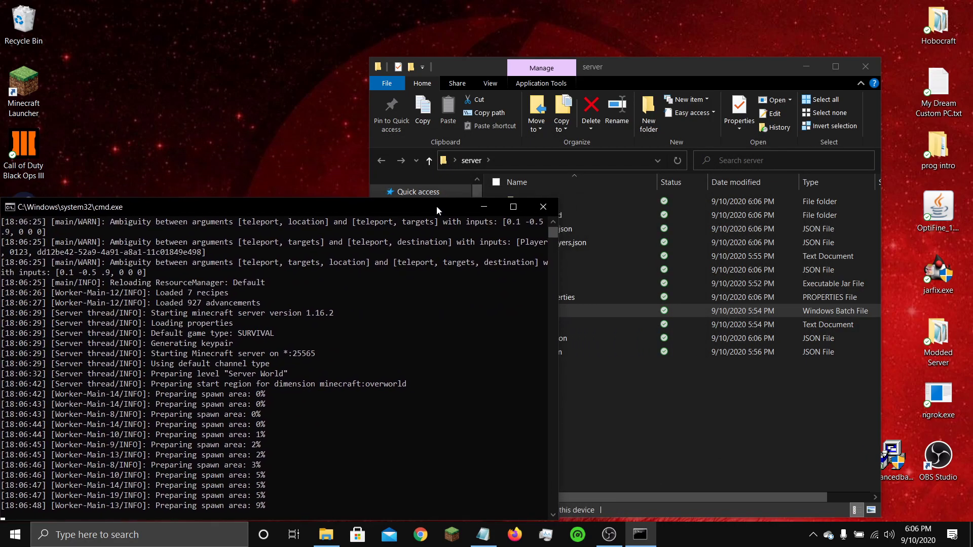
pyautogui.moveTo(669, 67); pyautogui.dragTo(608, 63)
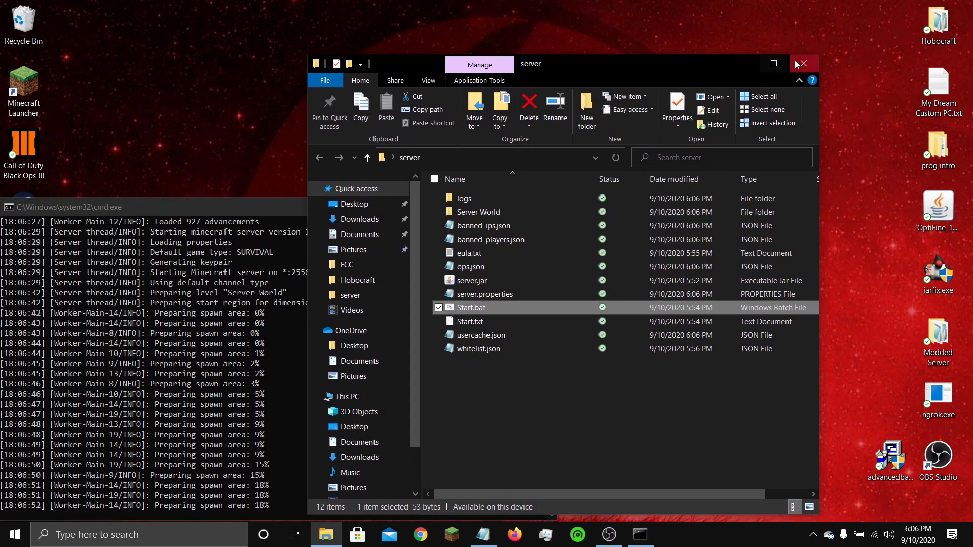
pyautogui.click(818, 60)
pyautogui.moveTo(348, 210); pyautogui.dragTo(434, 121)
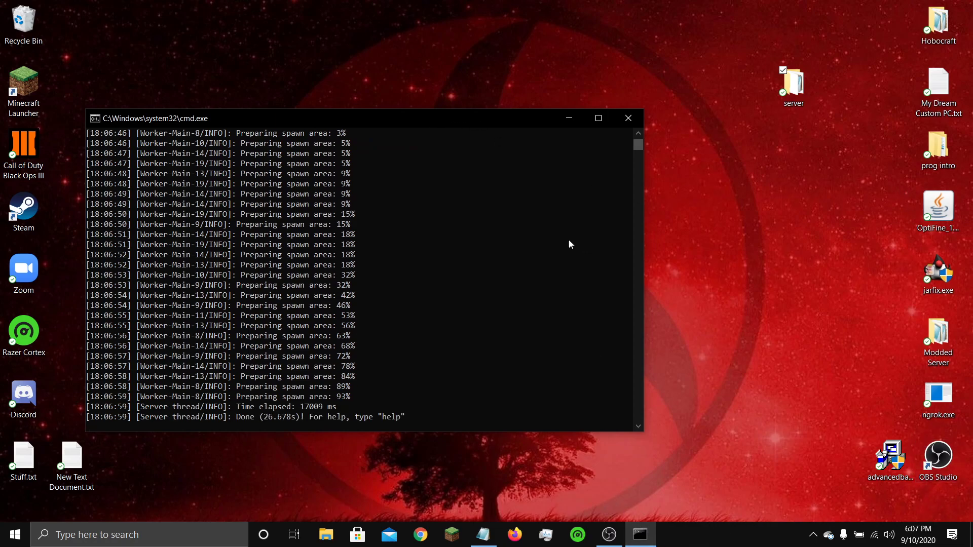
# Step: Shut down the Minecraft server with the stop command and dismiss its console window
pyautogui.write('stop')
pyautogui.press('Return')
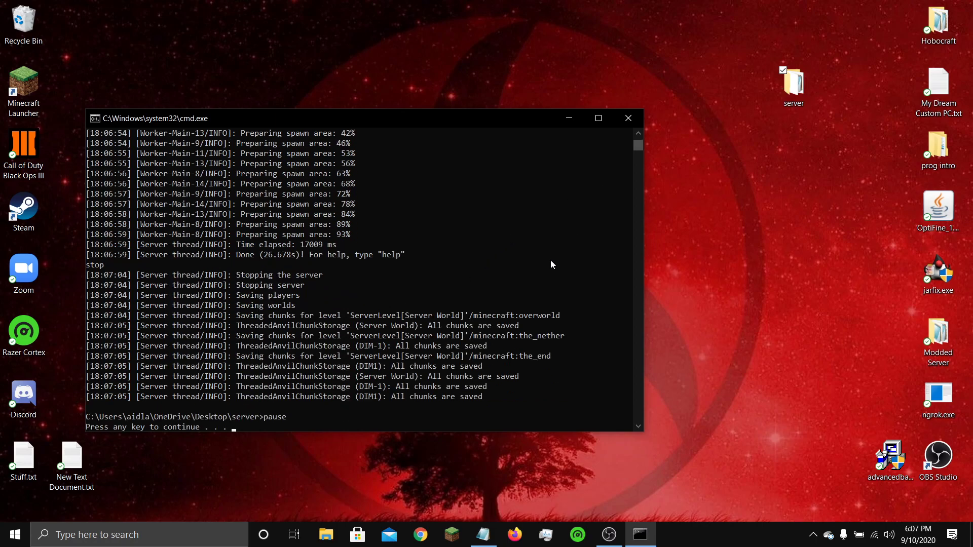
pyautogui.press('Return')
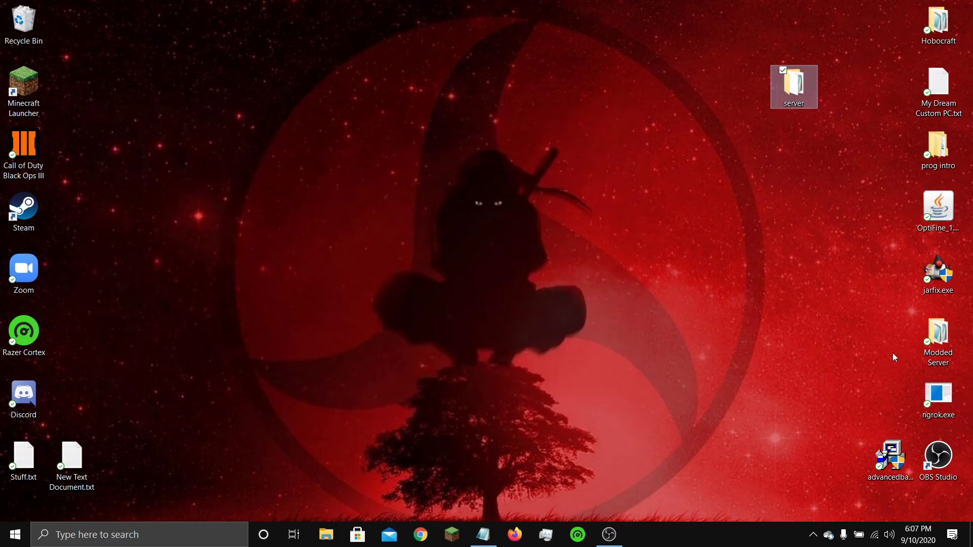
pyautogui.moveTo(944, 224); pyautogui.dragTo(950, 221)
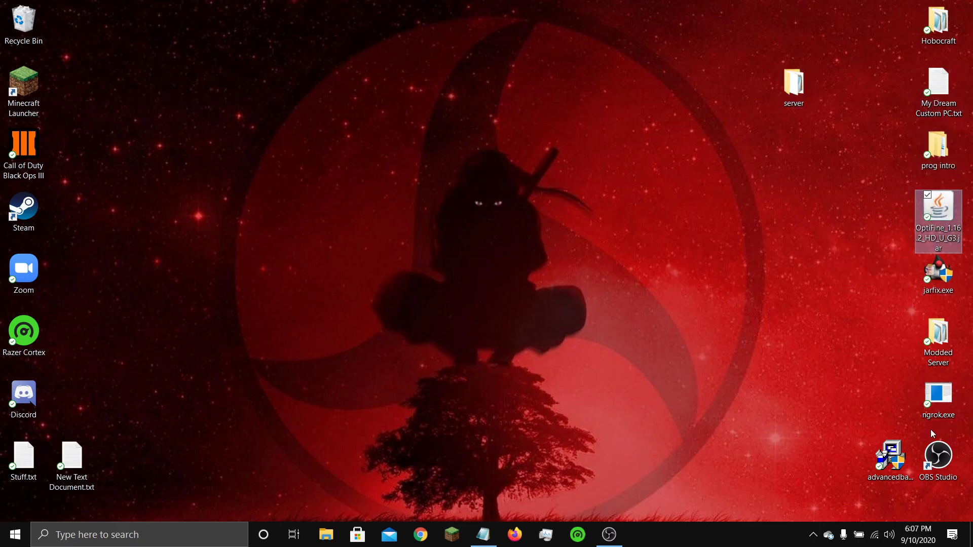
pyautogui.click(904, 346)
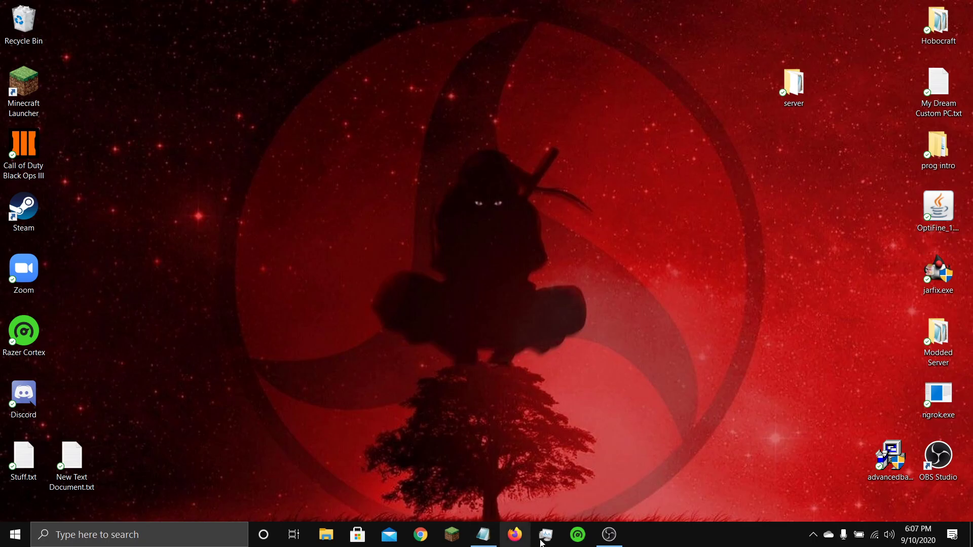
pyautogui.click(609, 535)
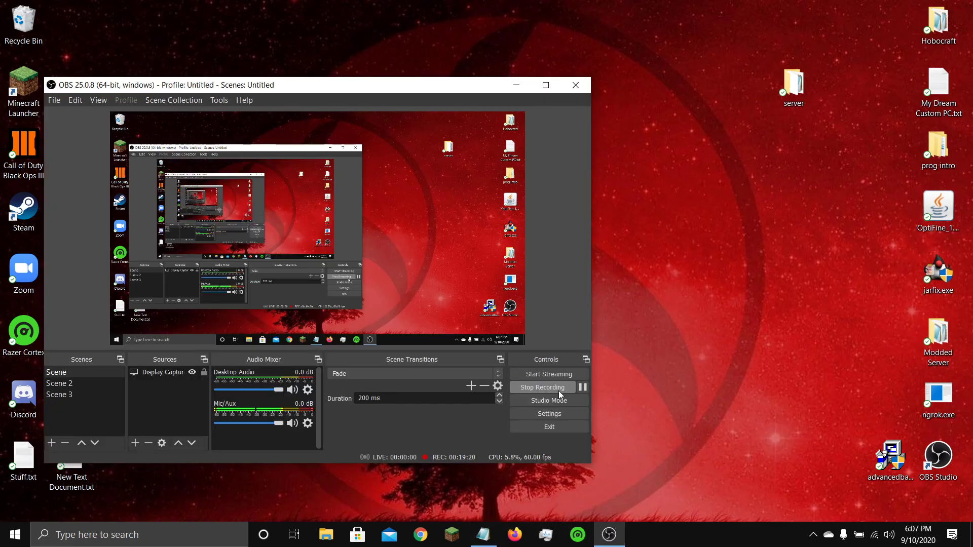